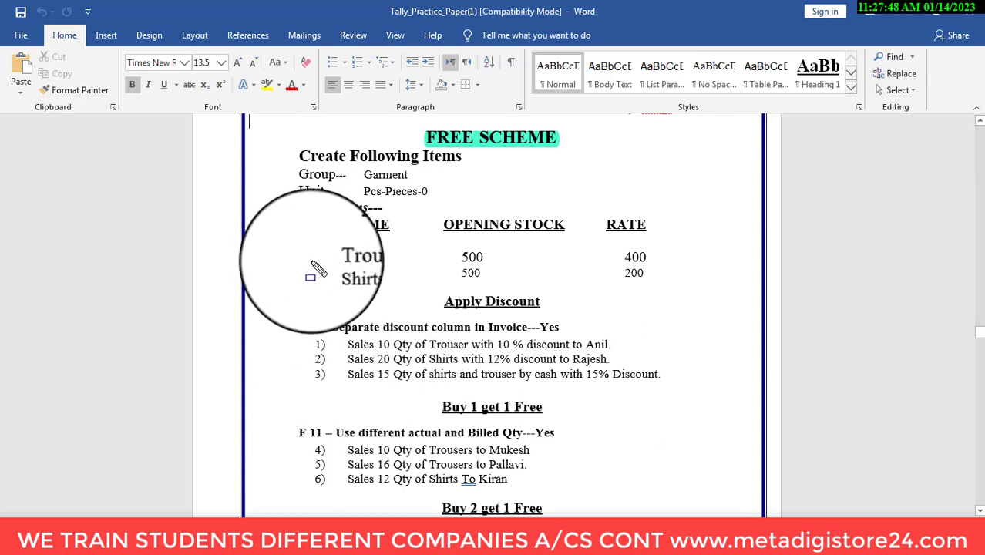
Review the Apply Discount and Buy 1 get 1 Free exercises in the practice paper, and switch to TallyPrime
{"action": "left_click_drag", "start_coordinate": [291, 274], "coordinate": [702, 391]}
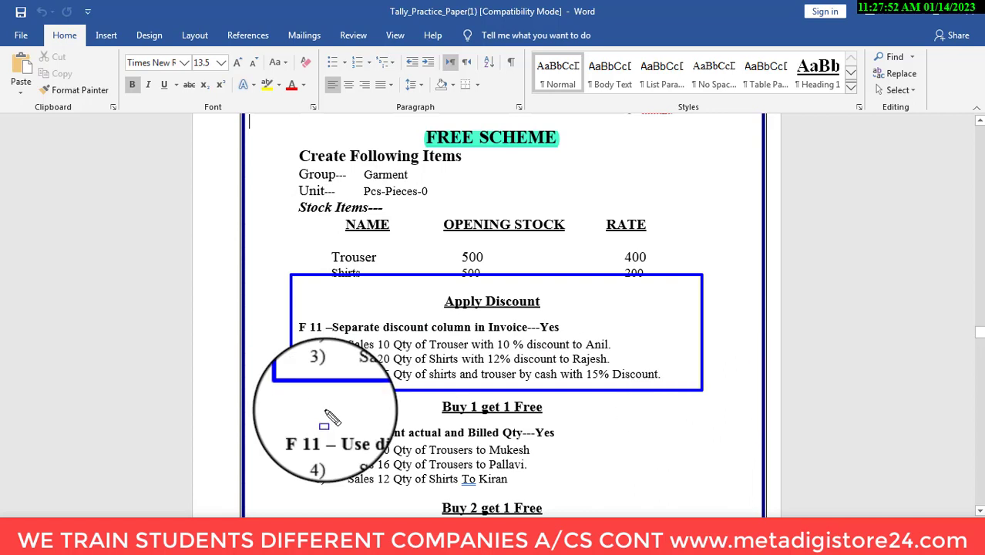
{"action": "left_click_drag", "start_coordinate": [315, 401], "coordinate": [613, 496]}
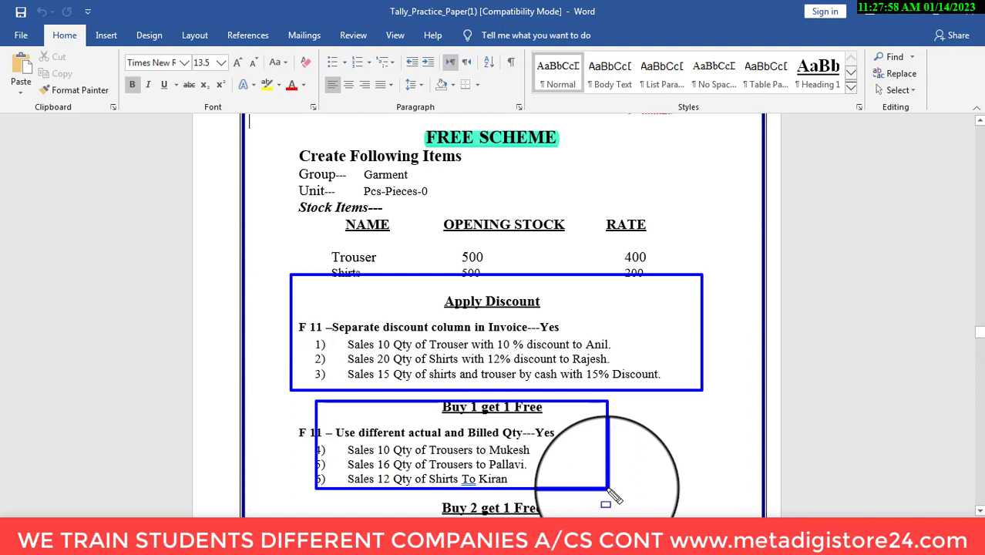
{"action": "key", "text": "Escape"}
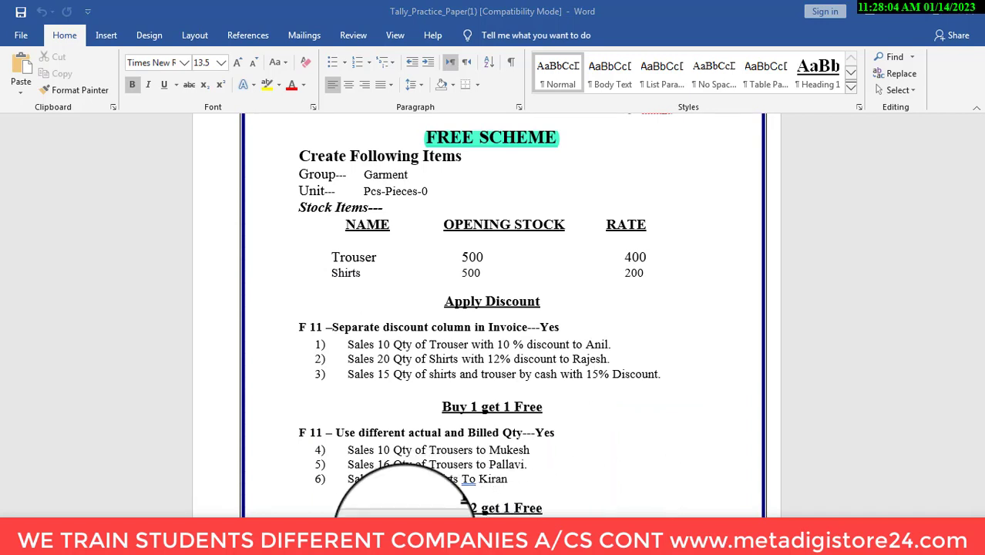
{"action": "left_click", "coordinate": [401, 540]}
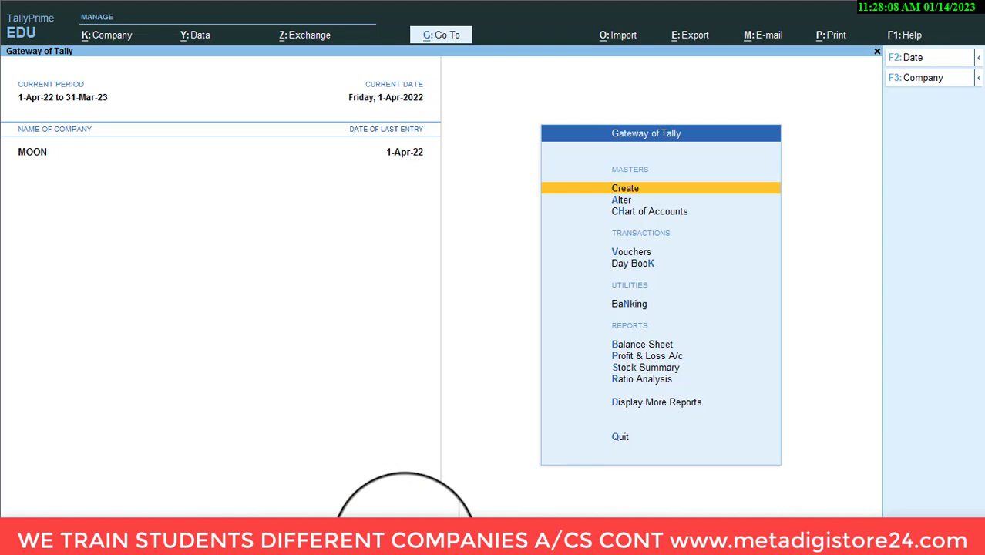
{"action": "key", "text": "Return"}
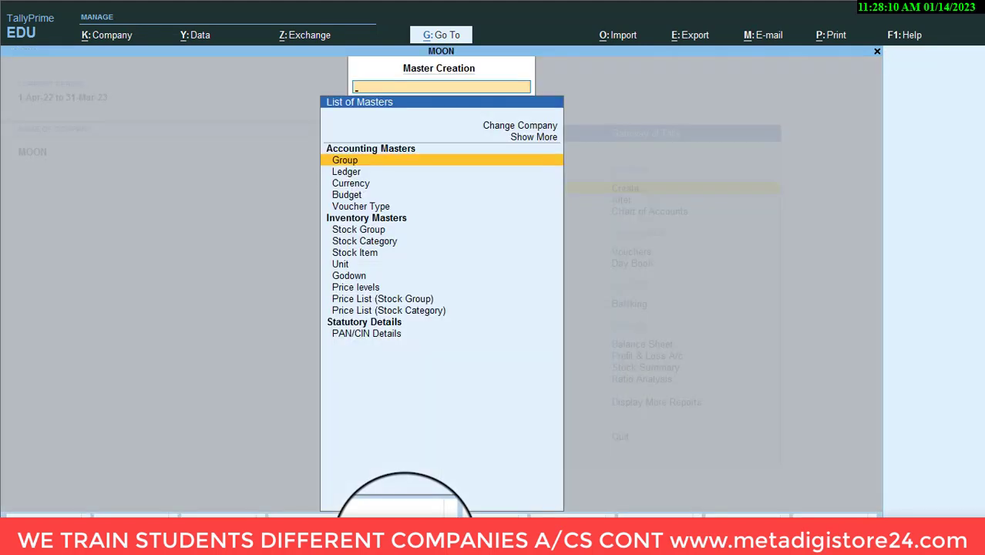
{"action": "key", "text": "Escape"}
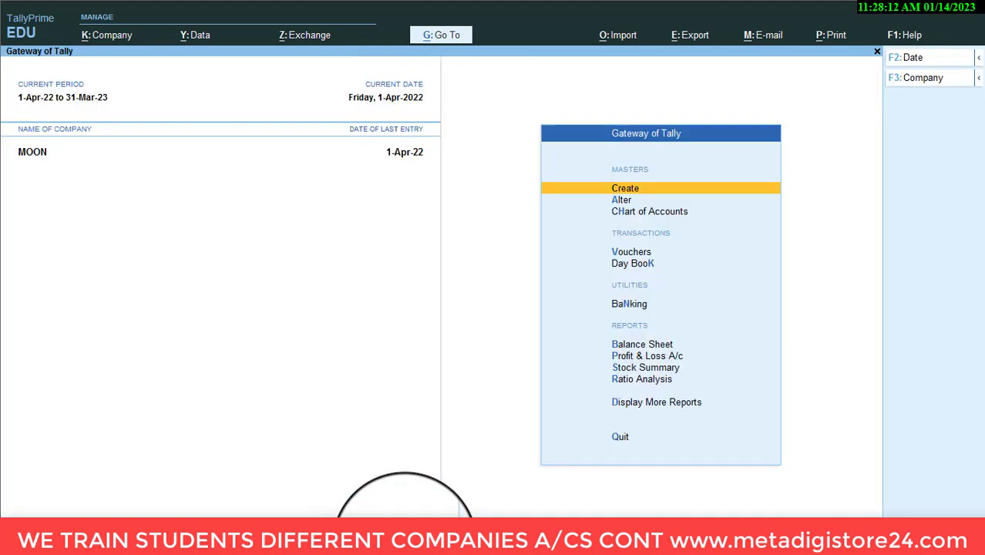
{"action": "key", "text": "Escape"}
{"action": "key", "text": "Escape"}
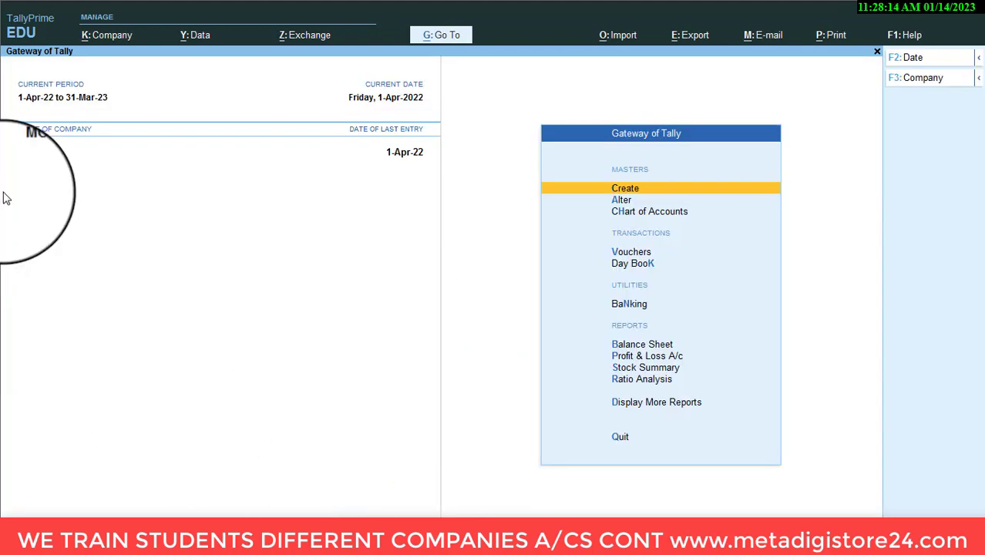
Create a company named FREE SCHEME with the financial year and books beginning from 1-Apr-22
{"action": "left_click", "coordinate": [108, 34]}
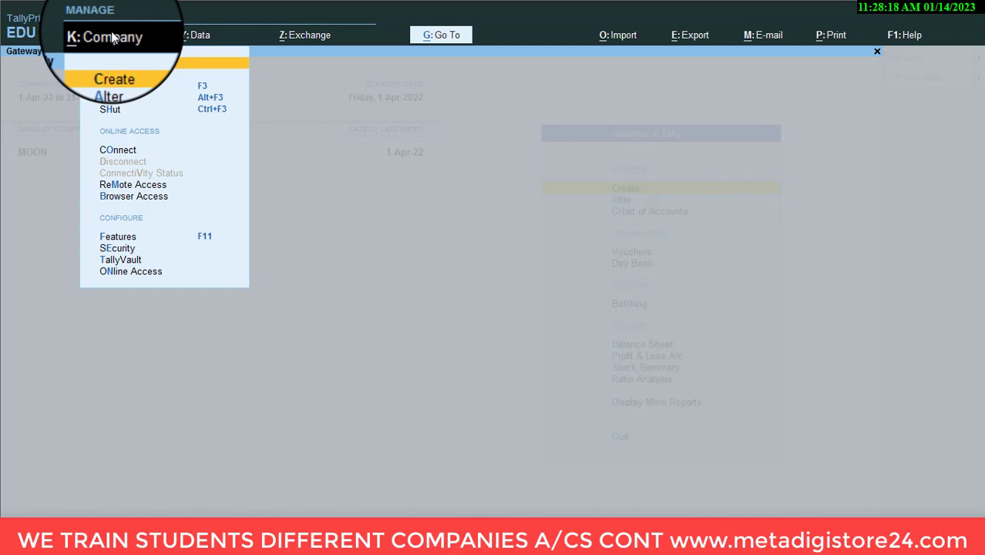
{"action": "key", "text": "Return"}
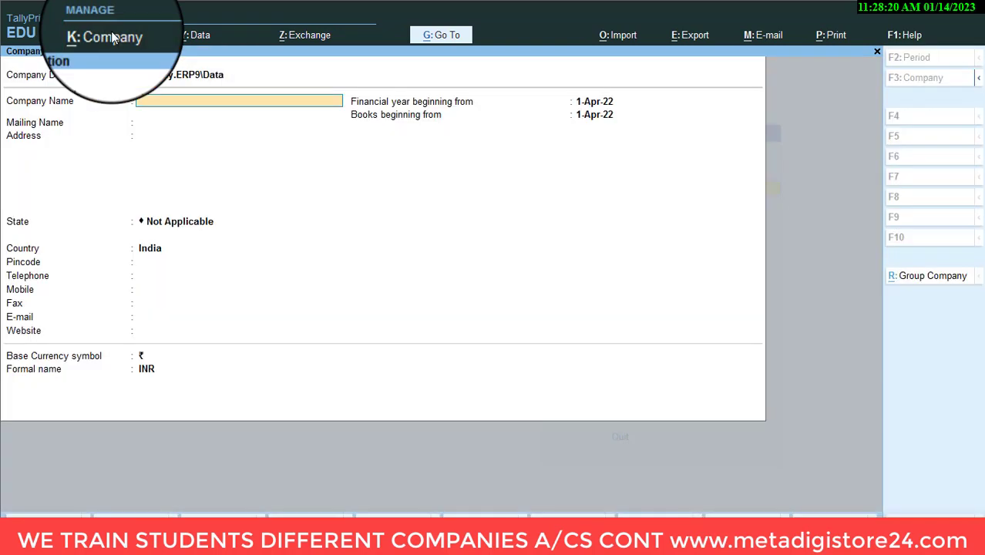
{"action": "type", "text": "FREE SCHEME"}
{"action": "left_click", "coordinate": [591, 104]}
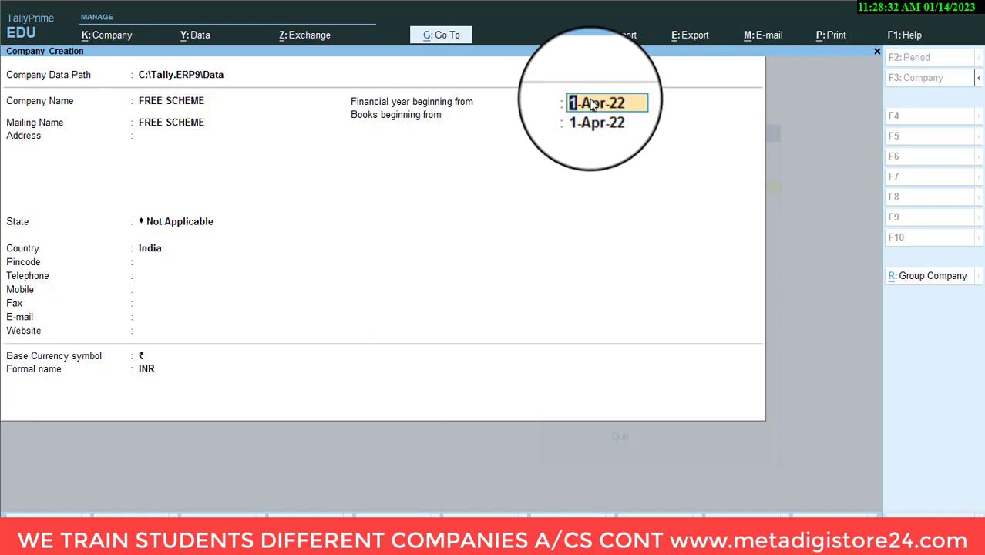
{"action": "key", "text": "Return"}
{"action": "key", "text": "Return"}
{"action": "key", "text": "Return"}
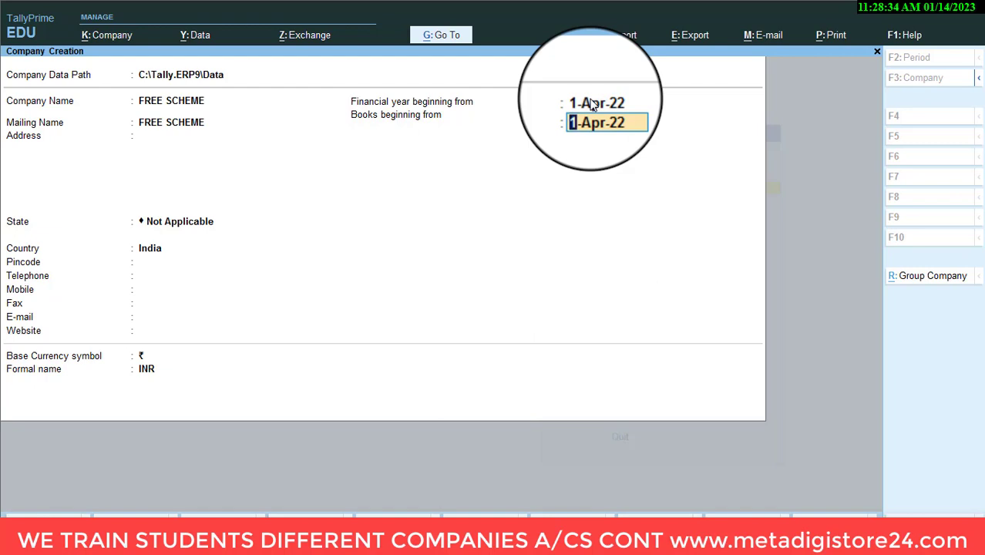
{"action": "key", "text": "Return"}
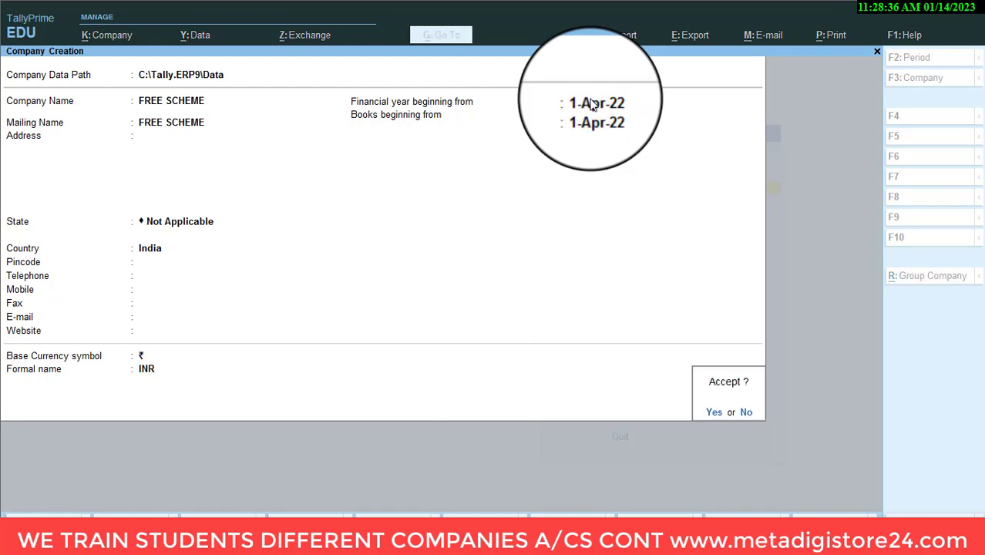
{"action": "key", "text": "Return"}
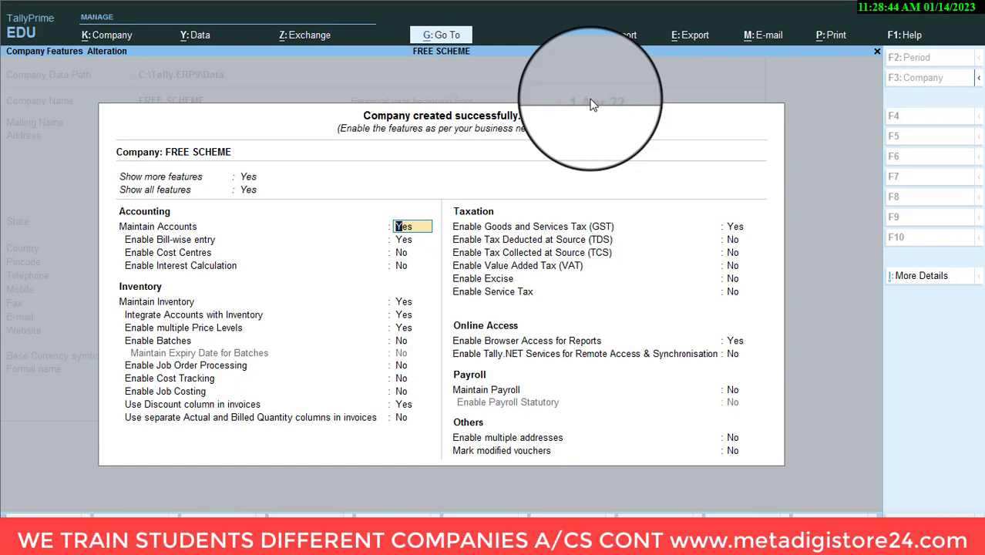
Save the company features with the invoice discount column set to Yes and separate actual and billed quantity columns set to No
{"action": "left_click", "coordinate": [149, 424]}
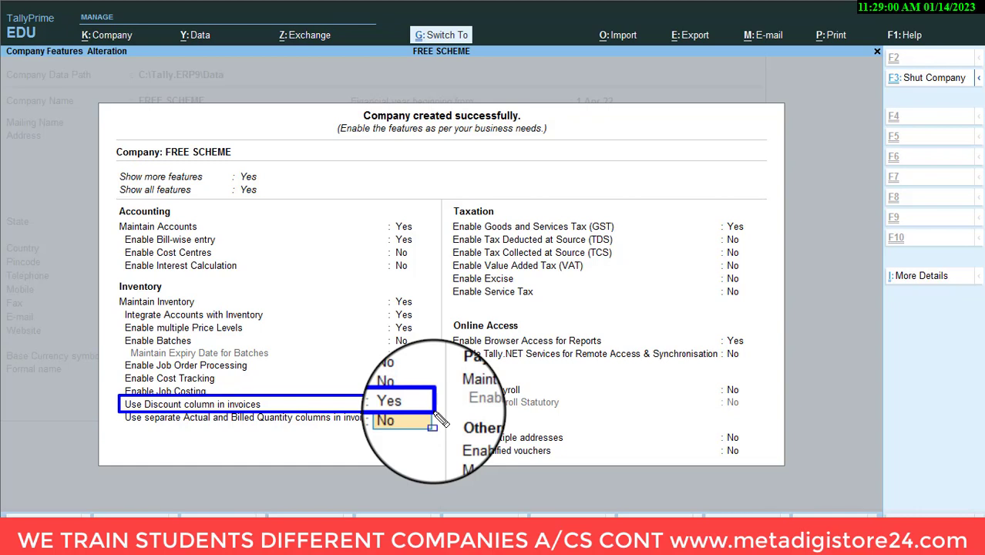
{"action": "key", "text": "Return"}
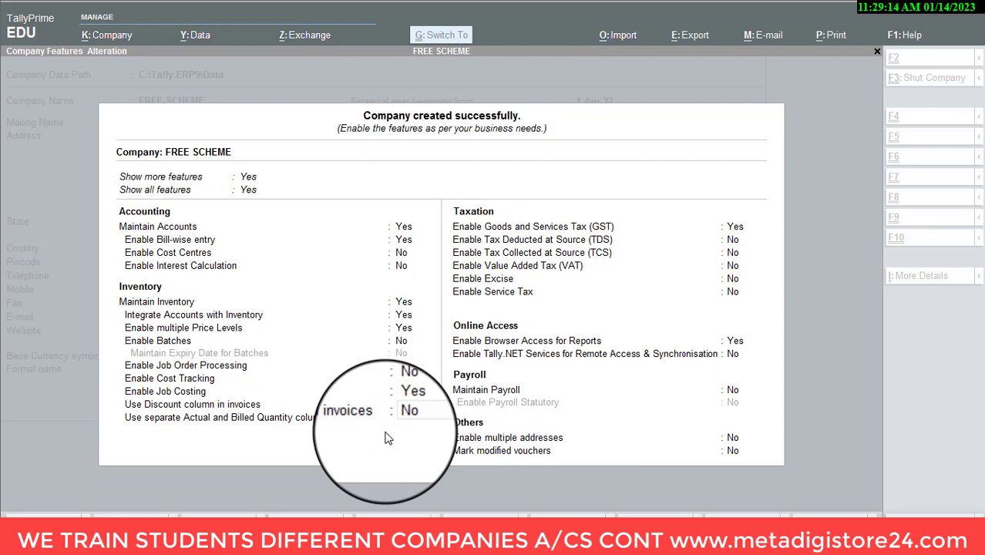
{"action": "left_click", "coordinate": [390, 440]}
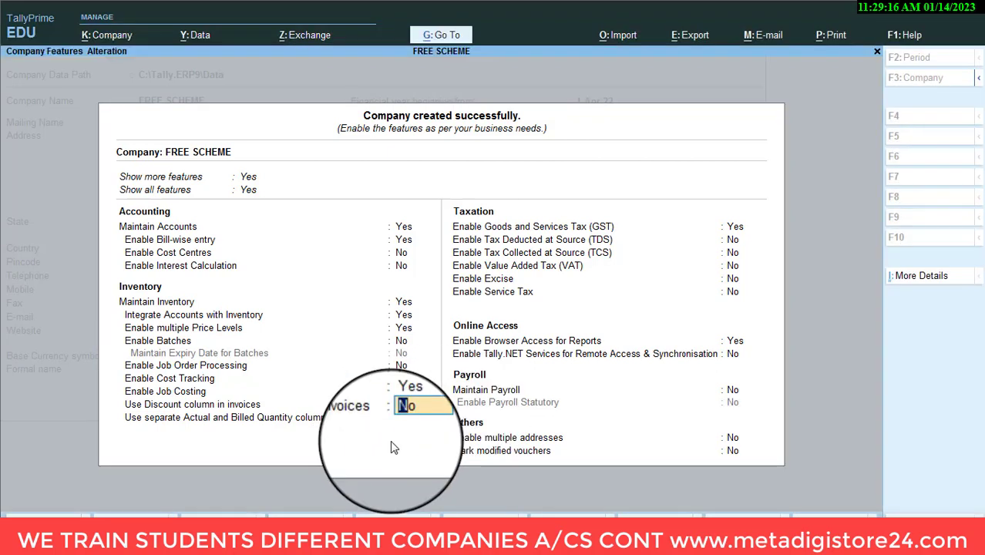
{"action": "key", "text": "Return"}
{"action": "key", "text": "ctrl"}
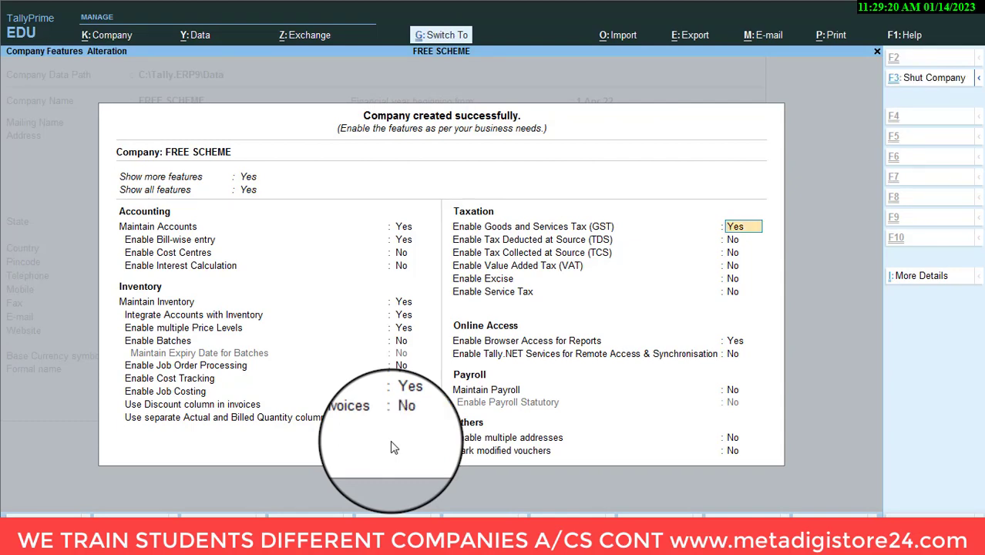
{"action": "key", "text": "ctrl+a"}
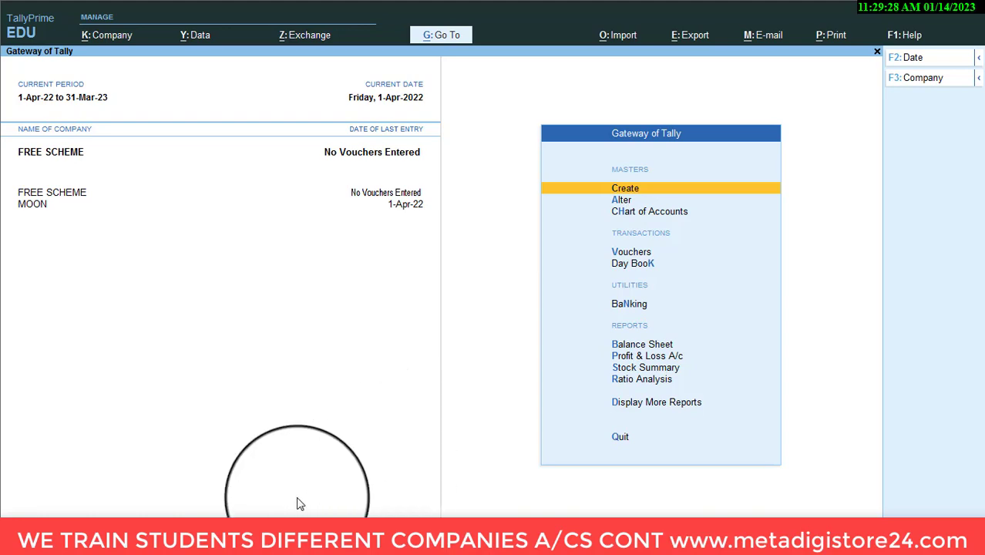
Close the Excel workbook Book1 without saving its changes
{"action": "left_click", "coordinate": [264, 539]}
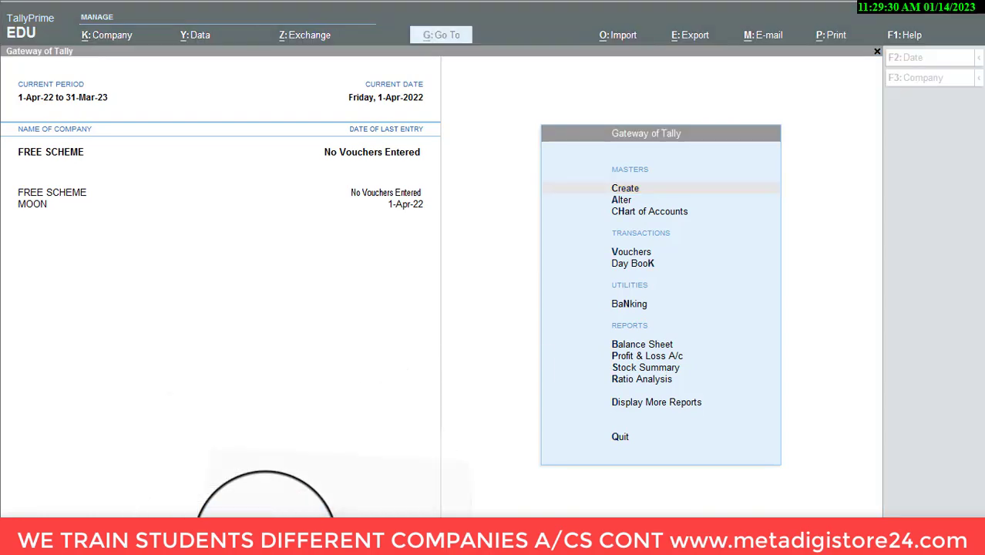
{"action": "left_click", "coordinate": [264, 539]}
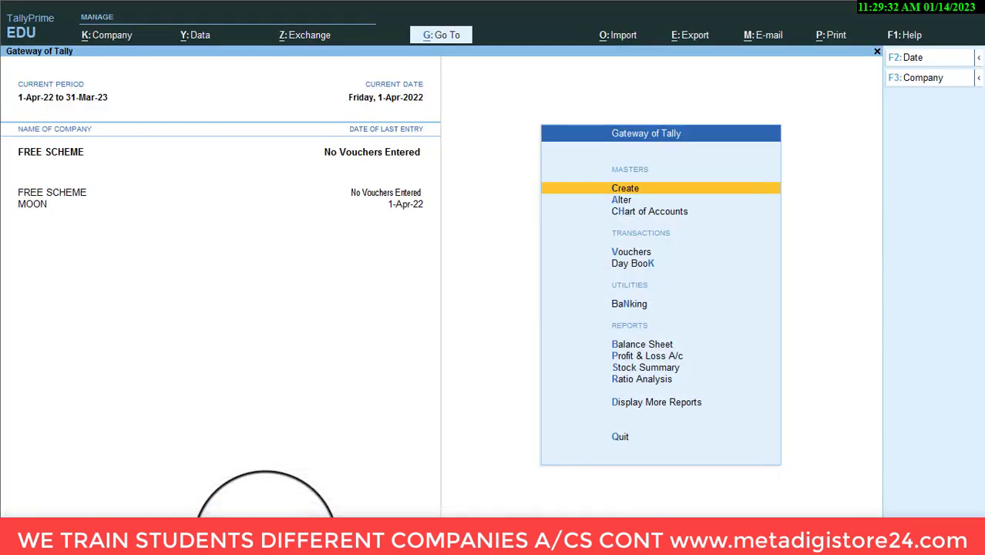
{"action": "right_click", "coordinate": [264, 540]}
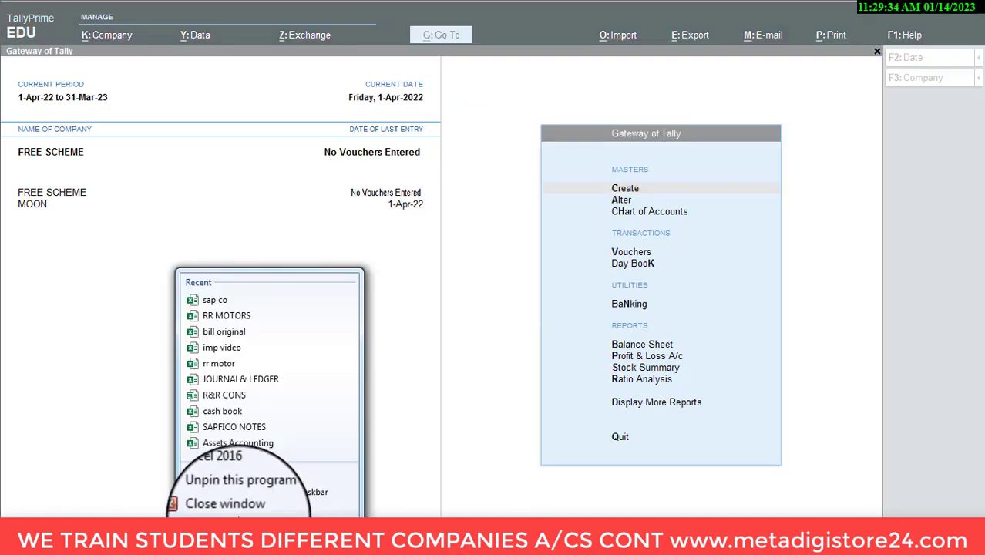
{"action": "left_click", "coordinate": [230, 505]}
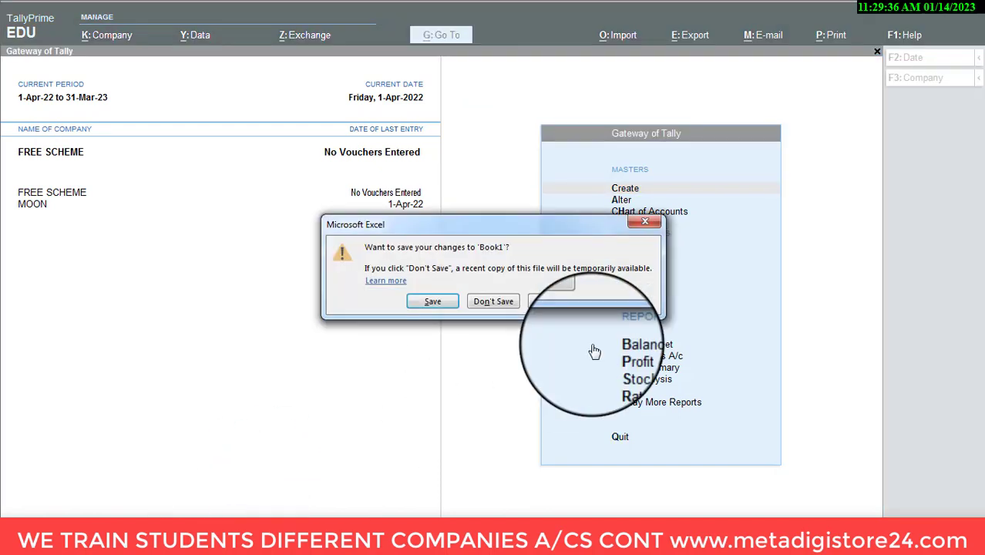
{"action": "left_click", "coordinate": [486, 303]}
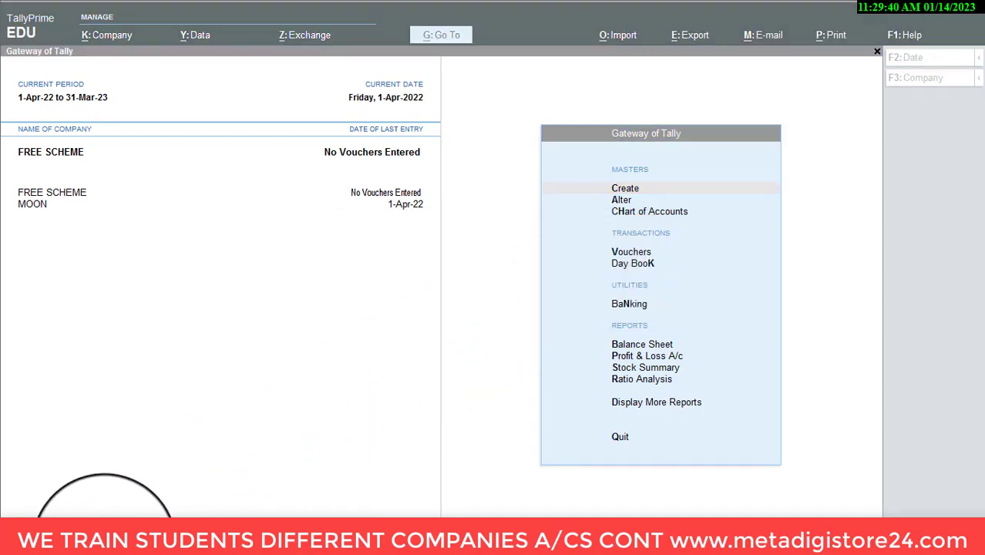
Check the stock item names in the Word practice paper and return to TallyPrime
{"action": "key", "text": "alt+Tab"}
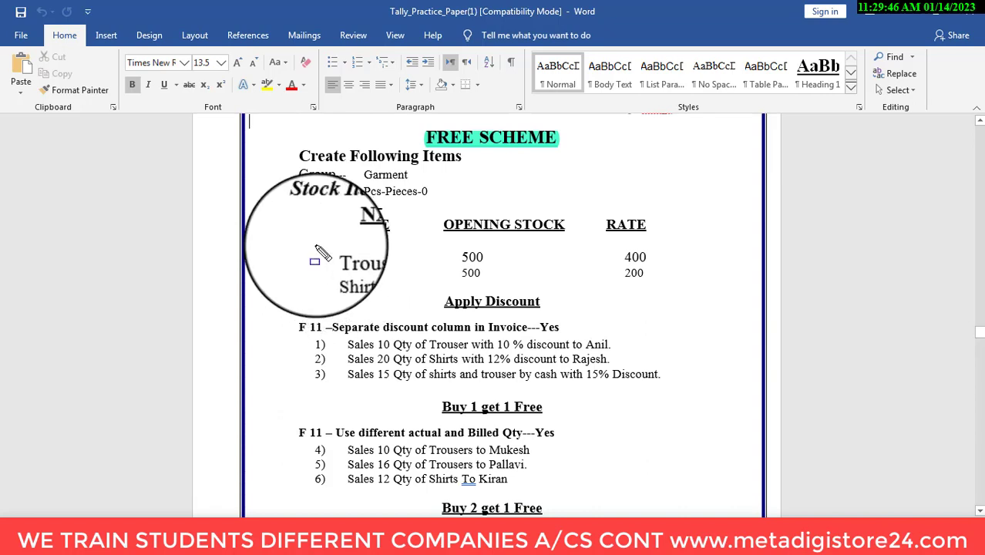
{"action": "mouse_move", "coordinate": [314, 246]}
{"action": "left_mouse_down"}
{"action": "mouse_move", "coordinate": [338, 270]}
{"action": "mouse_move", "coordinate": [404, 286]}
{"action": "left_mouse_up"}
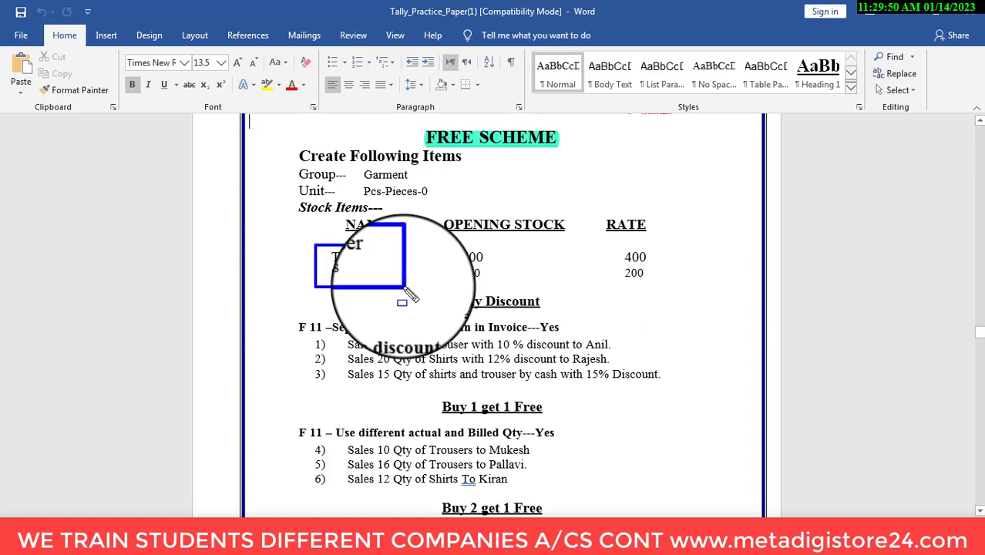
{"action": "key", "text": "e"}
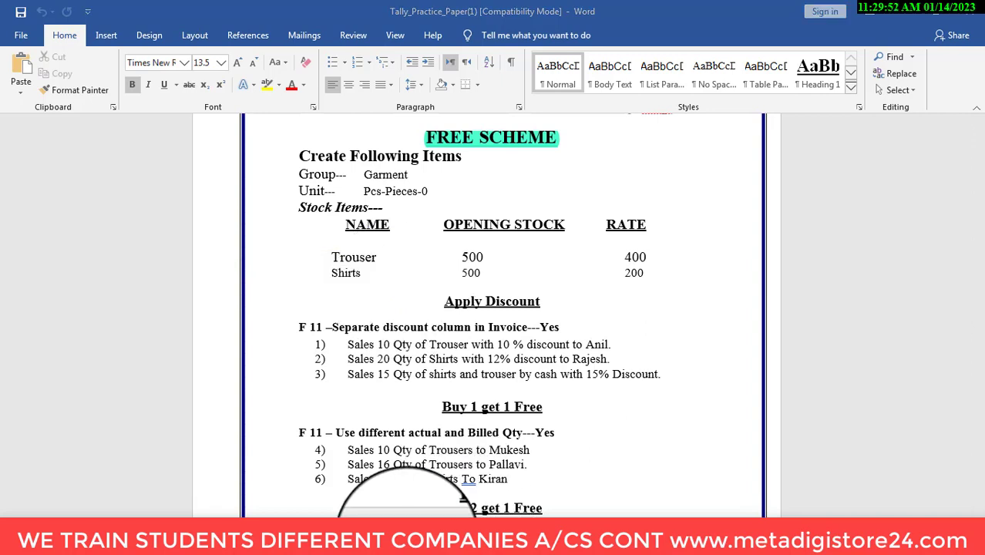
{"action": "key", "text": "alt+Tab"}
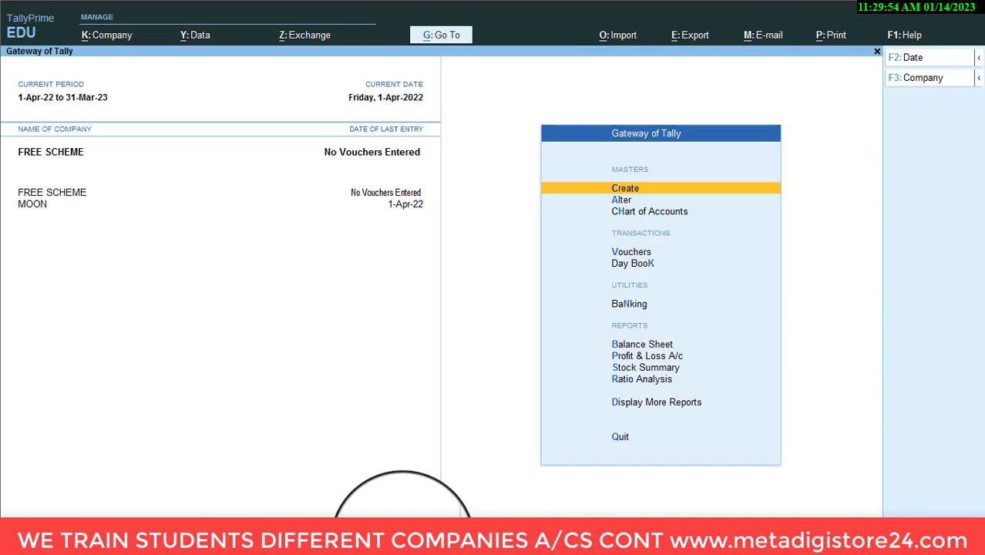
Start creating a stock item named TROUSER, leaving its alias empty
{"action": "key", "text": "Return"}
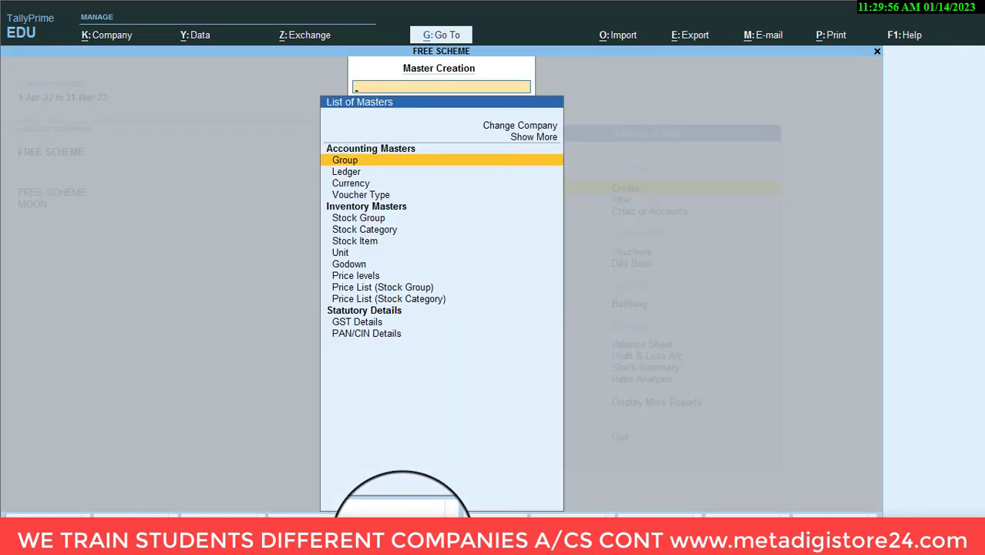
{"action": "key", "text": "Down"}
{"action": "key", "text": "Down"}
{"action": "key", "text": "Down"}
{"action": "key", "text": "Down"}
{"action": "key", "text": "Down"}
{"action": "key", "text": "Down"}
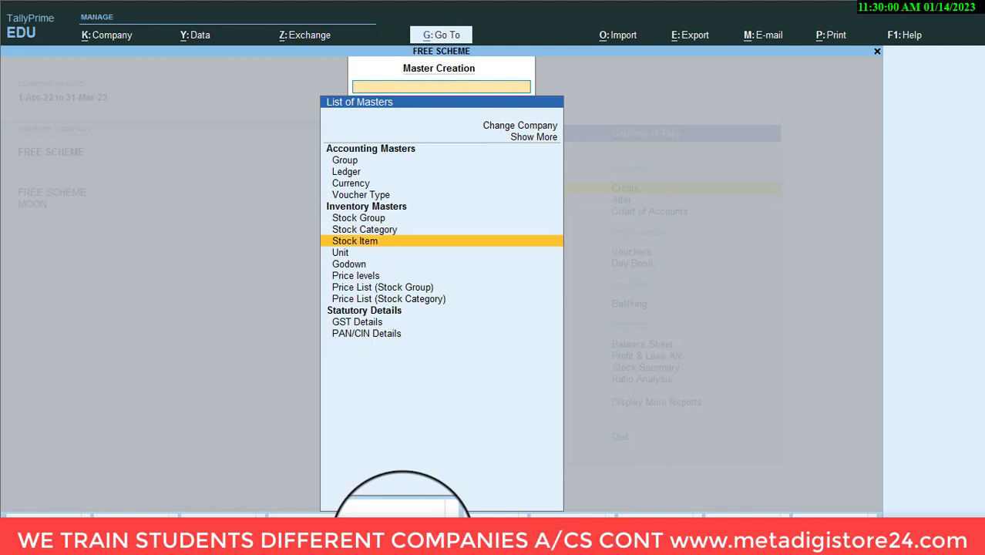
{"action": "key", "text": "Return"}
{"action": "type", "text": "T"}
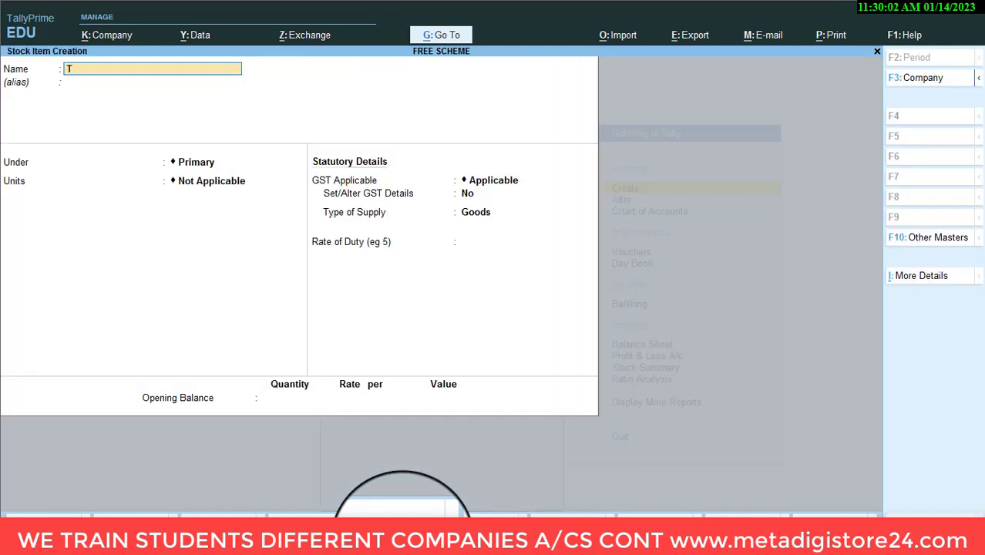
{"action": "type", "text": "ROUSER"}
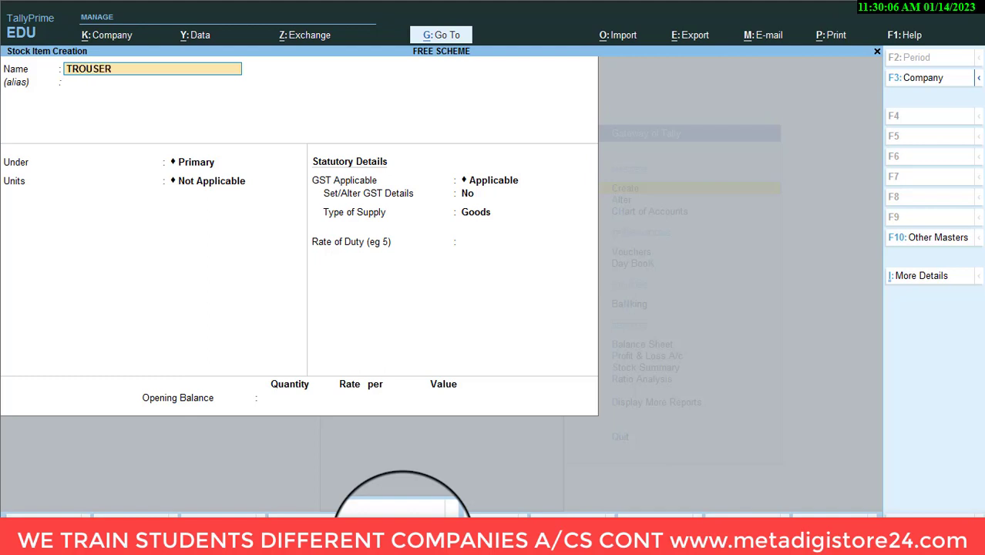
{"action": "key", "text": "Return"}
{"action": "key", "text": "Return"}
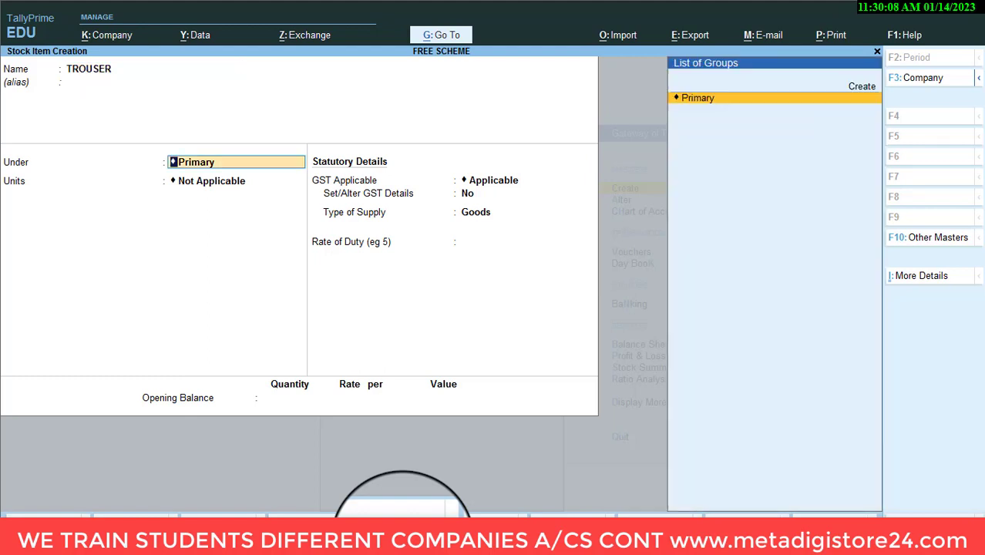
Create a stock group named CLOTH under Primary and assign the trouser item to it
{"action": "key", "text": "alt+c"}
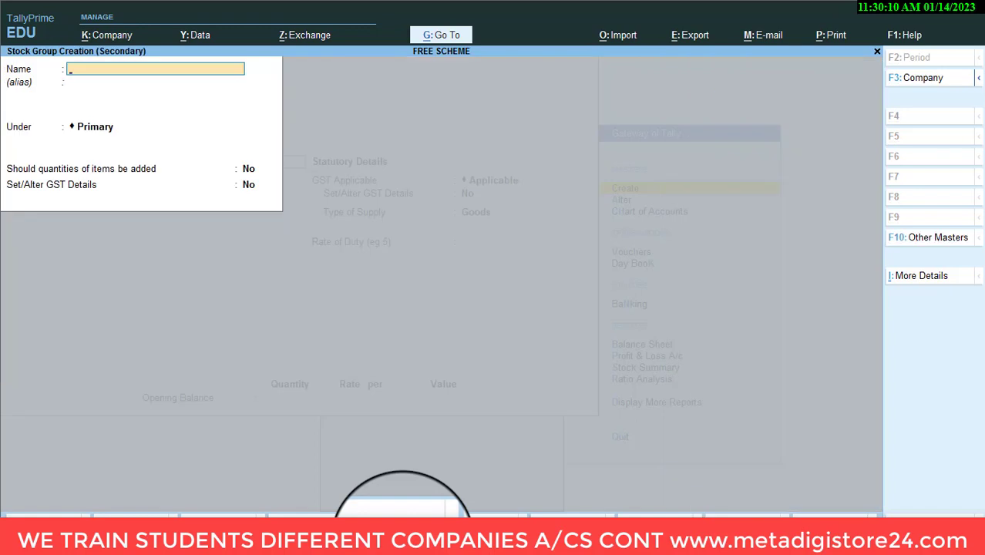
{"action": "type", "text": "CLOTH"}
{"action": "key", "text": "Return"}
{"action": "key", "text": "Return"}
{"action": "key", "text": "Return"}
{"action": "key", "text": "Return"}
{"action": "key", "text": "Return"}
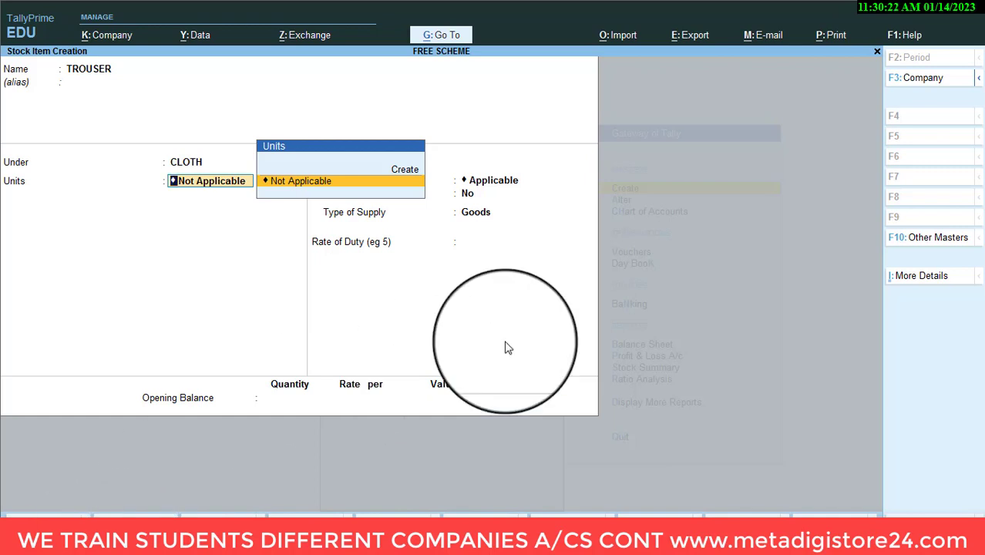
Create a simple unit PCS with formal name PIECES and 0 decimal places, and assign it to the trouser item
{"action": "key", "text": "alt+c"}
{"action": "type", "text": "PCS"}
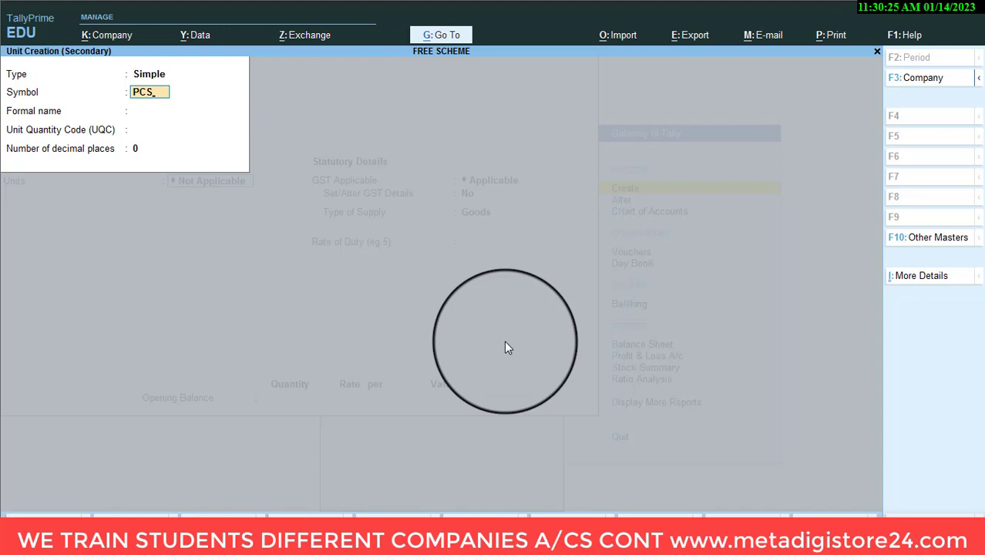
{"action": "key", "text": "Return"}
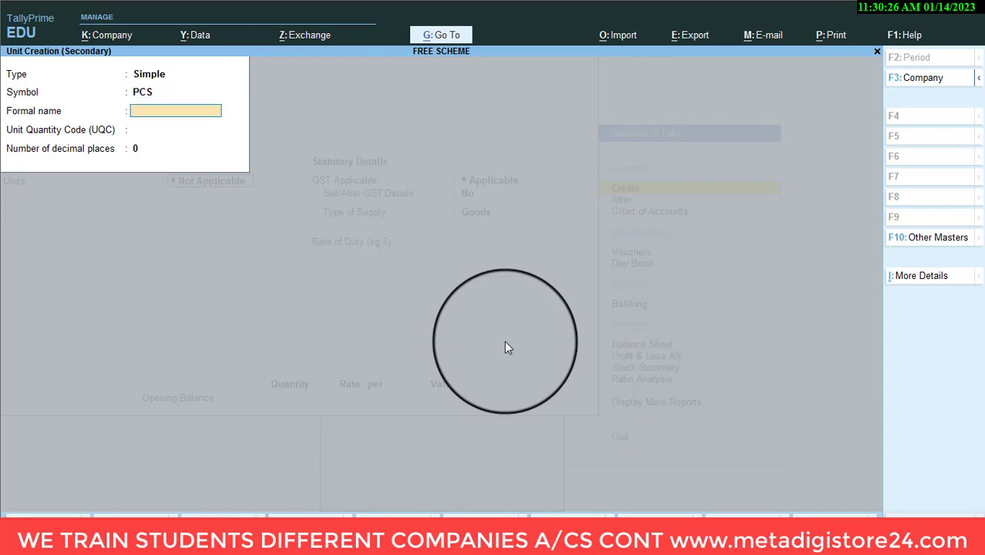
{"action": "type", "text": "PIECES"}
{"action": "key", "text": "Return"}
{"action": "key", "text": "Return"}
{"action": "key", "text": "Return"}
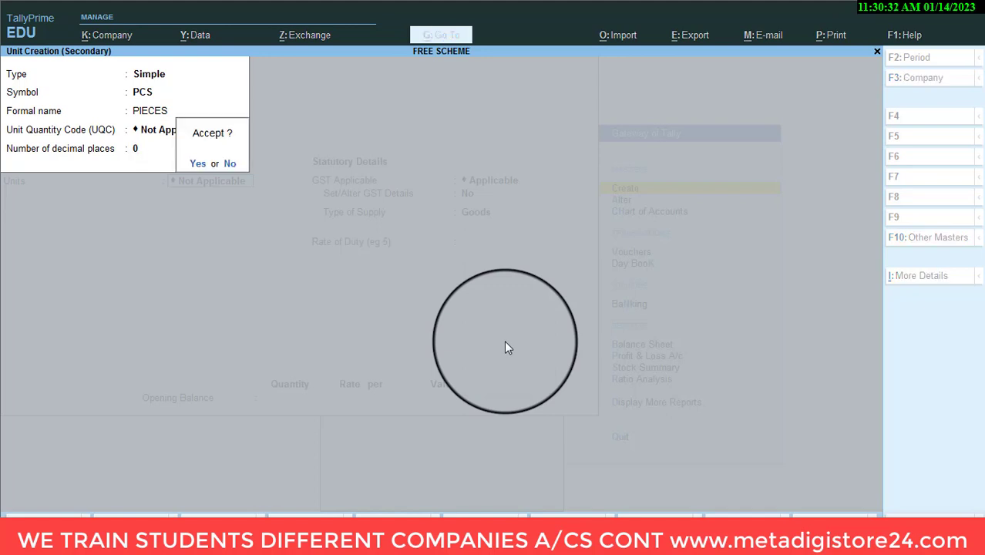
{"action": "key", "text": "Return"}
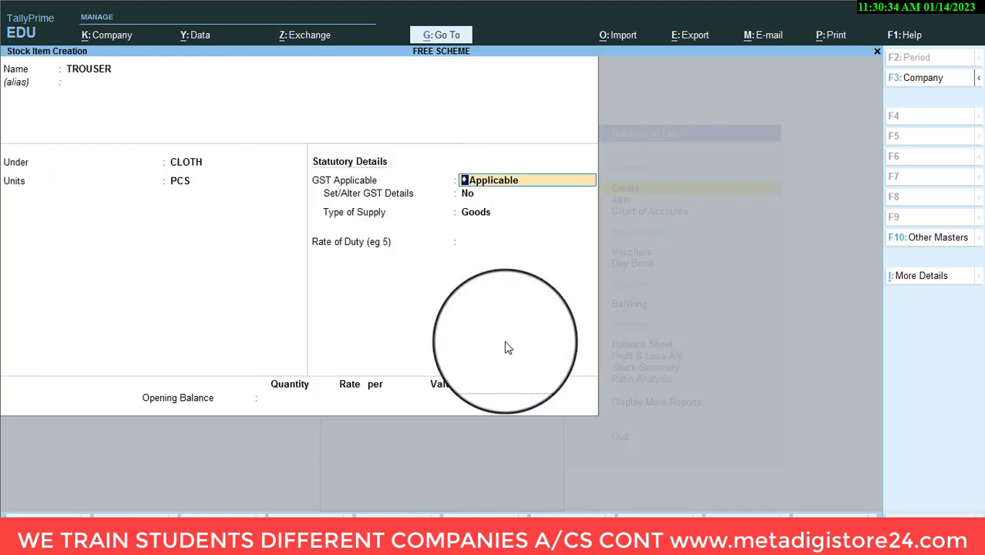
Keep GST Applicable, GST details at No and supply type Goods for the trouser item, with a duty rate of 0
{"action": "key", "text": "Return"}
{"action": "key", "text": "Return"}
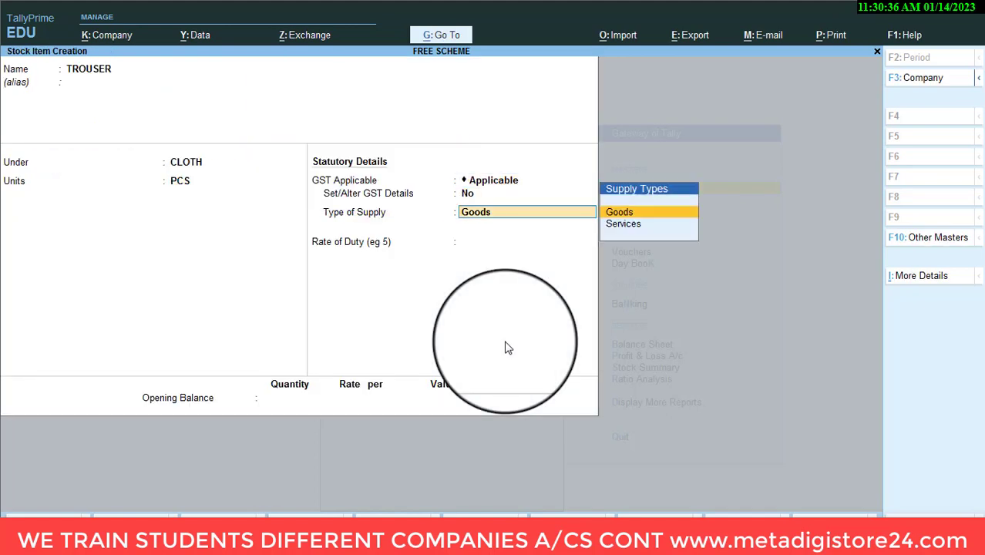
{"action": "key", "text": "Return"}
{"action": "key", "text": "Return"}
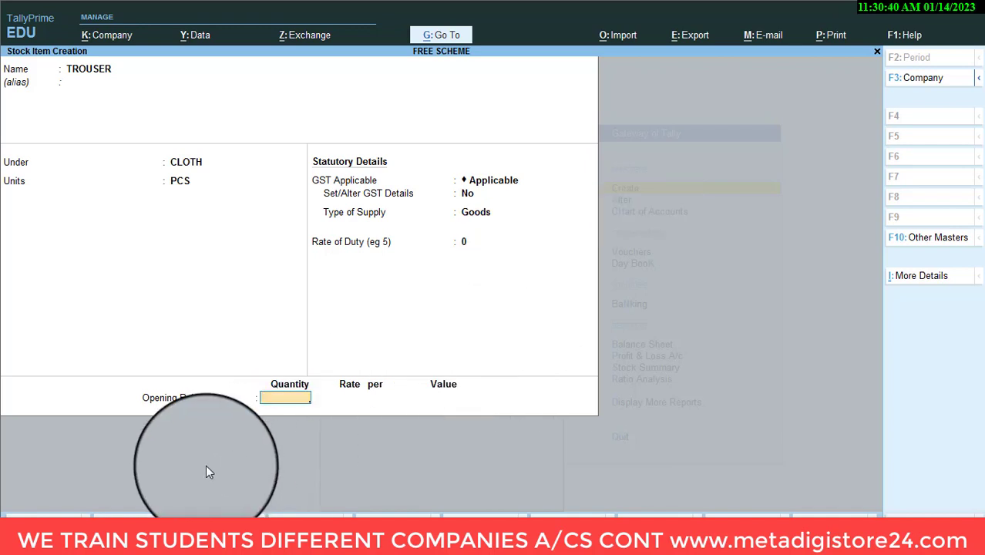
Look up the trouser's opening stock in the Word practice paper, enter 500 PCS at 400 in TallyPrime, and save the item
{"action": "left_click", "coordinate": [108, 533]}
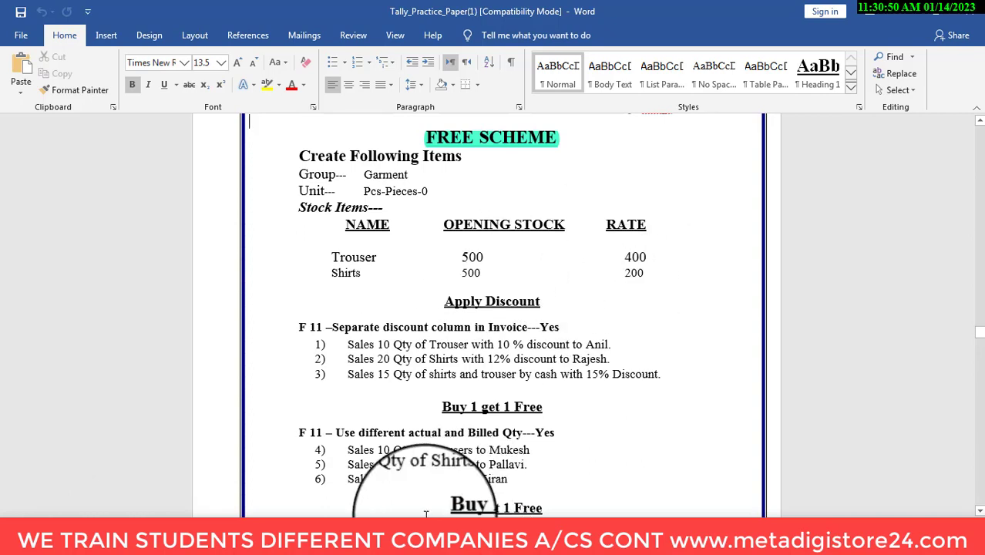
{"action": "key", "text": "alt+Tab"}
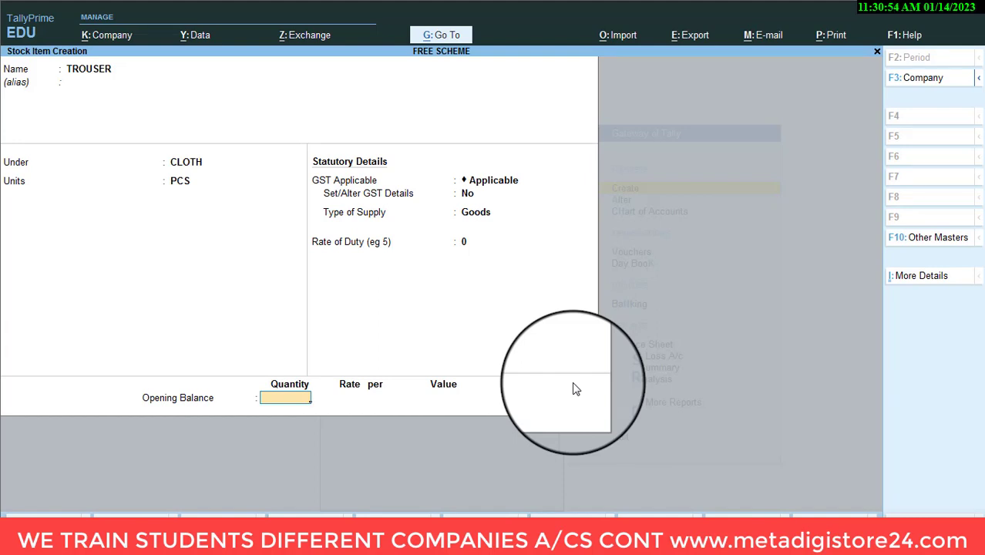
{"action": "type", "text": "500"}
{"action": "key", "text": "Return"}
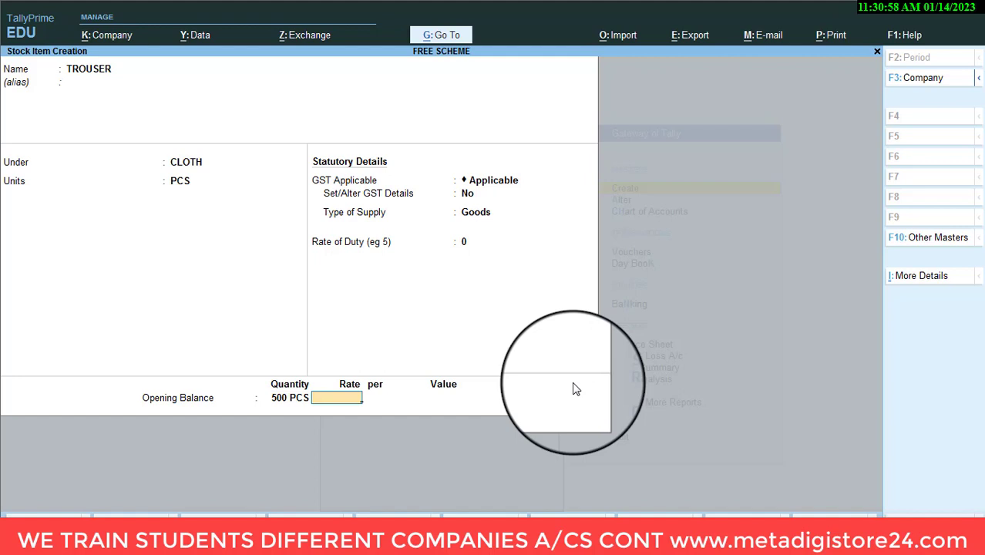
{"action": "type", "text": "400"}
{"action": "key", "text": "Return"}
{"action": "key", "text": "Return"}
{"action": "key", "text": "Return"}
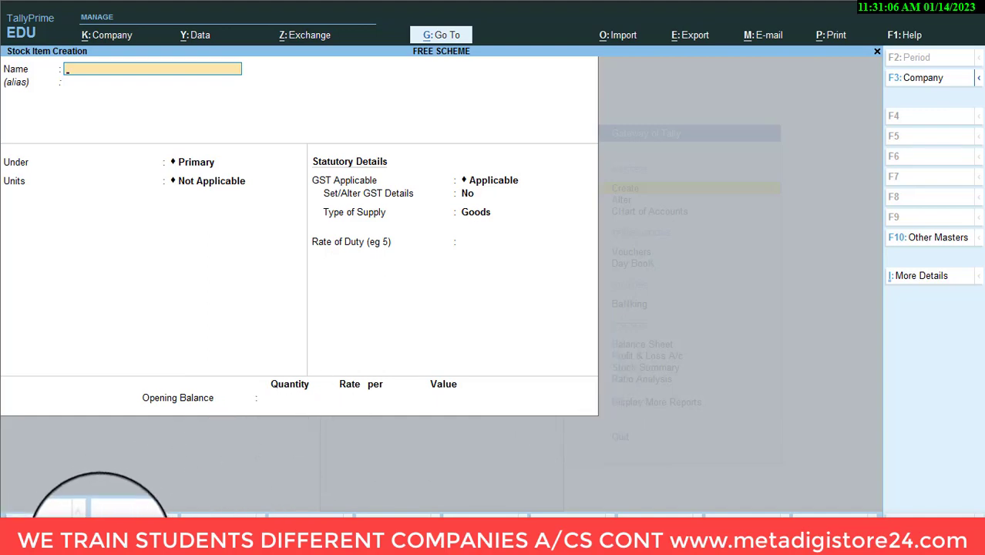
Check the second item in the Word practice paper and start a stock item named SHIRTS in TallyPrime, leaving its alias empty
{"action": "key", "text": "alt+Tab"}
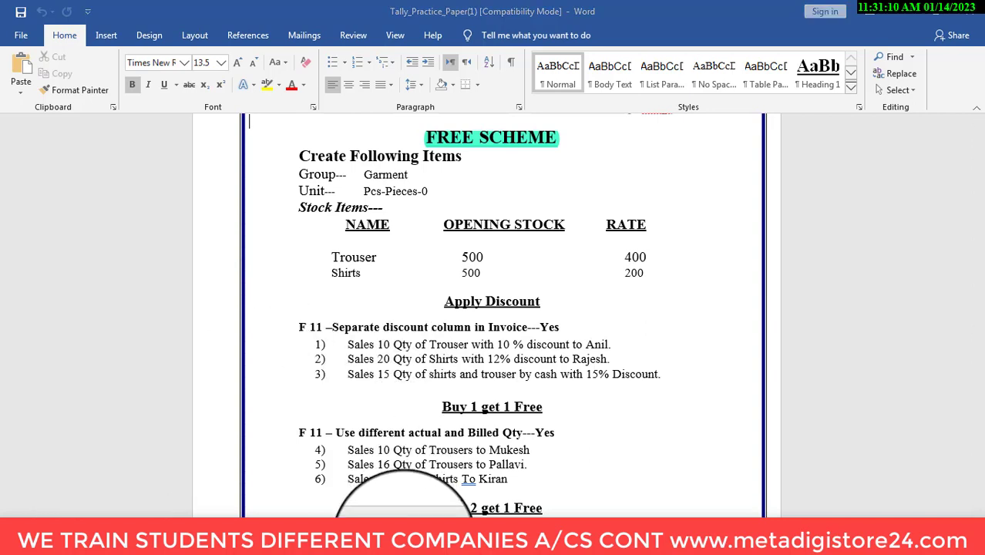
{"action": "key", "text": "alt+Tab"}
{"action": "type", "text": "SHIR"}
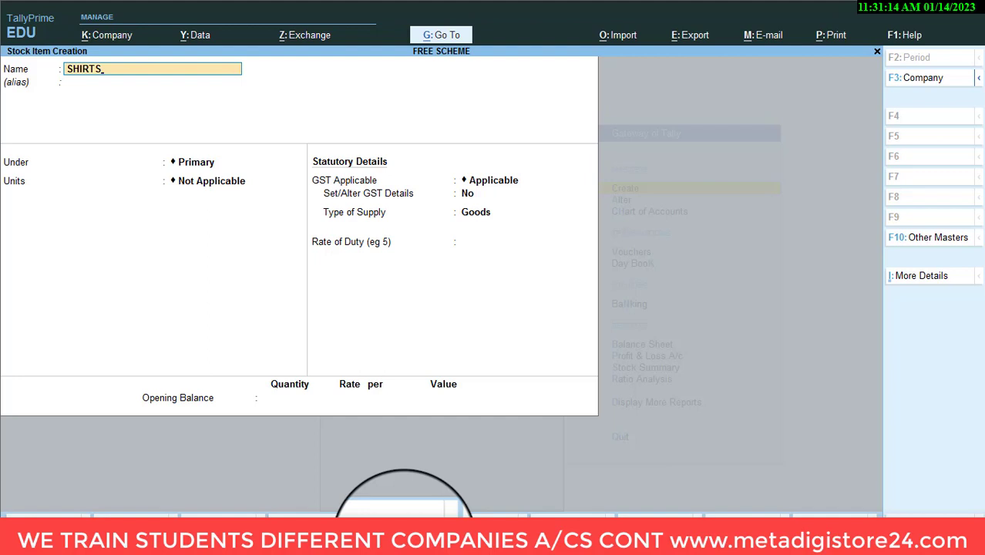
{"action": "key", "text": "Return"}
{"action": "key", "text": "Return"}
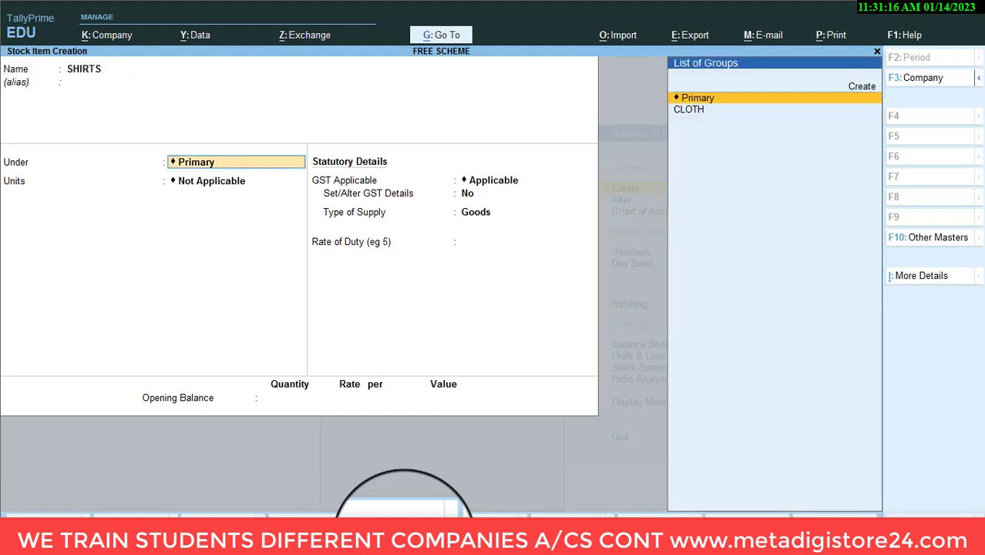
Place the shirts item under CLOTH with unit PCS, keeping GST Applicable, supply type Goods and a duty rate of 0
{"action": "key", "text": "Down"}
{"action": "key", "text": "Return"}
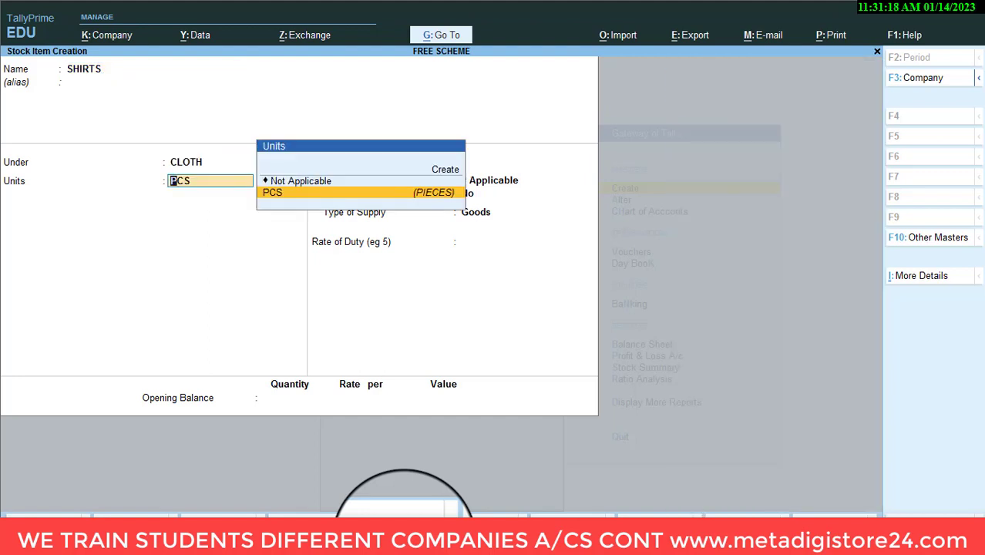
{"action": "key", "text": "Return"}
{"action": "key", "text": "Return"}
{"action": "key", "text": "Return"}
{"action": "key", "text": "Return"}
{"action": "key", "text": "Return"}
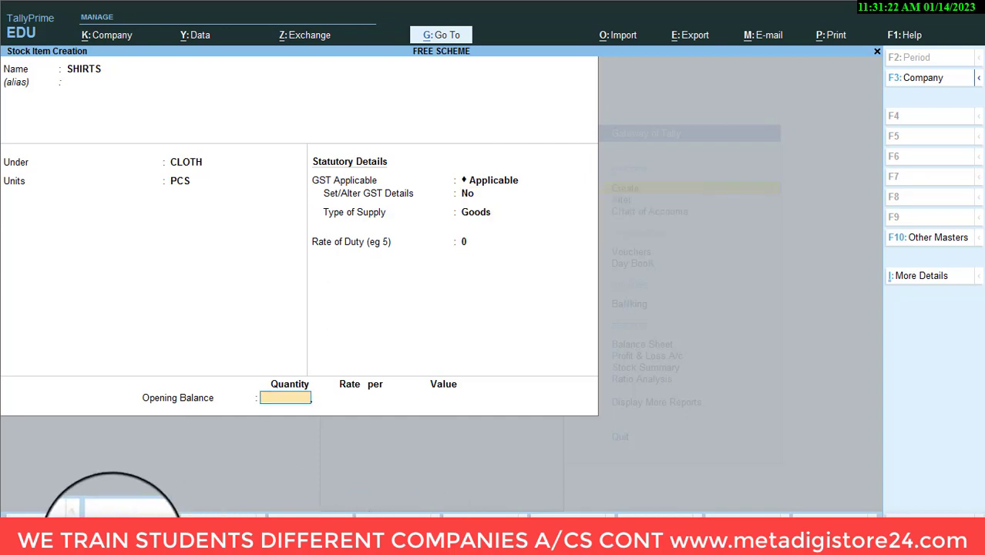
{"action": "key", "text": "Return"}
Look up the shirts' opening stock in Word, enter 500 PCS at 200 in TallyPrime, save the item and return to the Gateway
{"action": "left_click", "coordinate": [104, 539]}
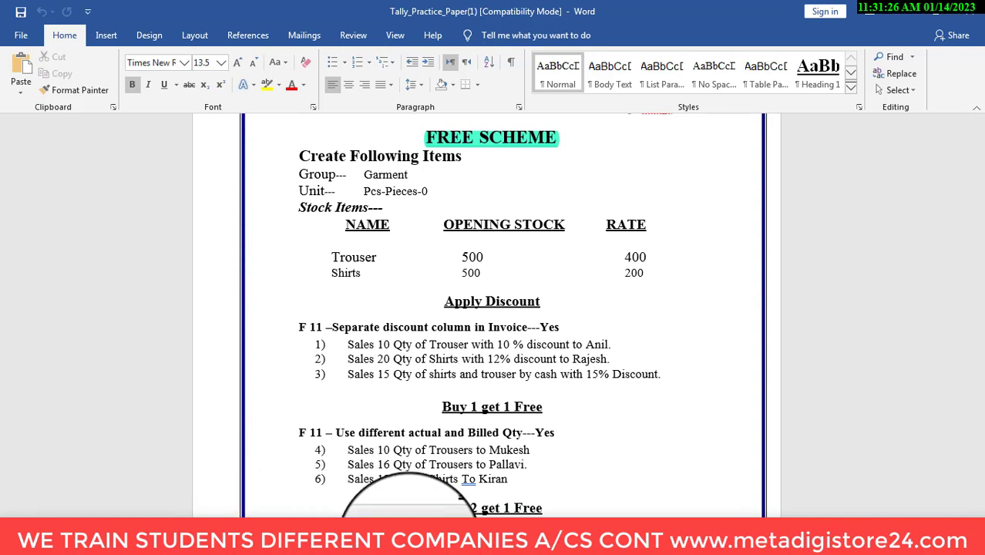
{"action": "left_click", "coordinate": [407, 542]}
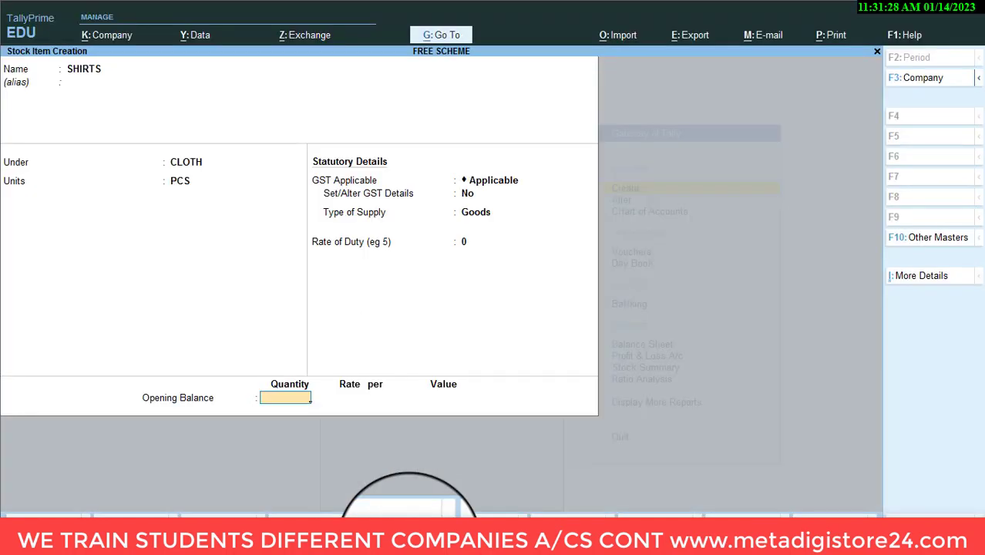
{"action": "type", "text": "500"}
{"action": "key", "text": "Return"}
{"action": "type", "text": "2"}
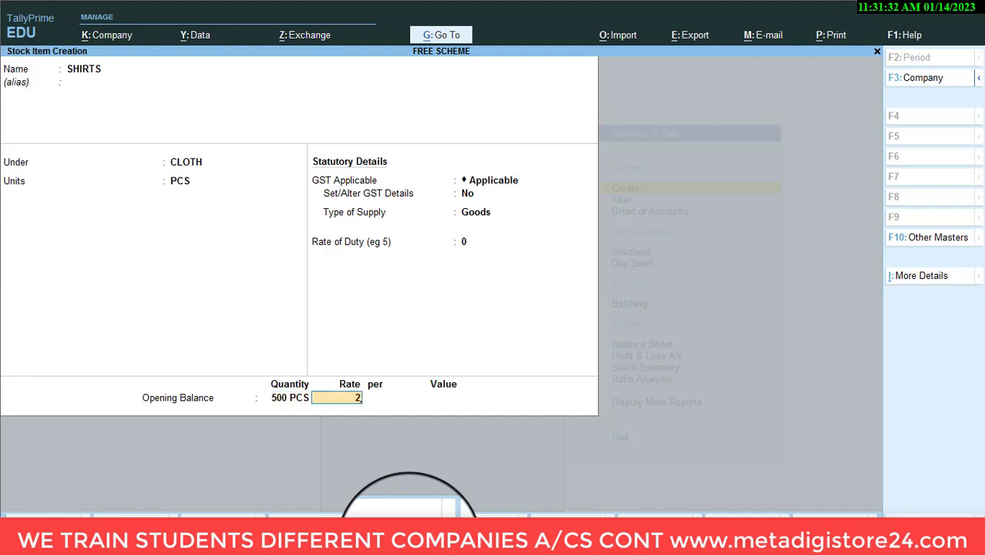
{"action": "type", "text": "00"}
{"action": "key", "text": "Return"}
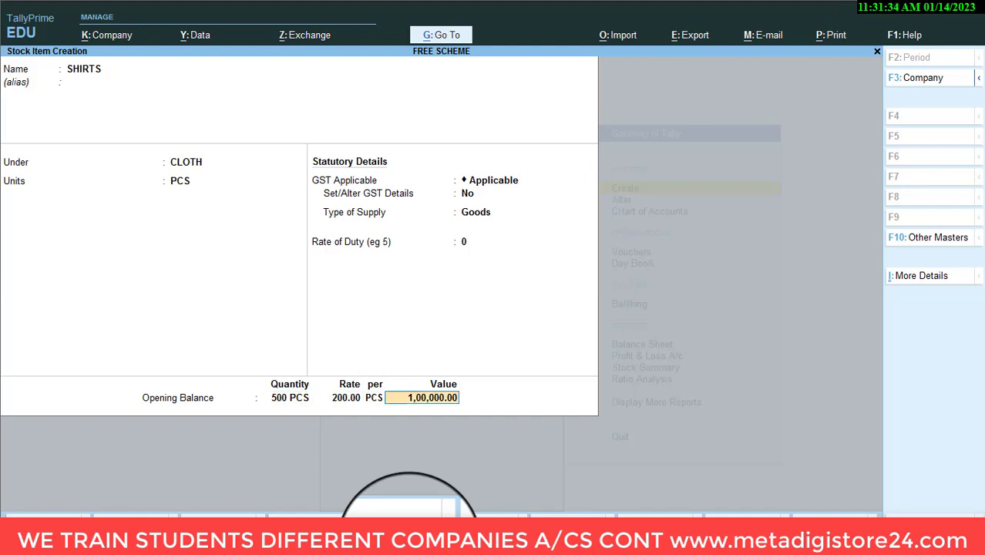
{"action": "key", "text": "Return"}
{"action": "key", "text": "Return"}
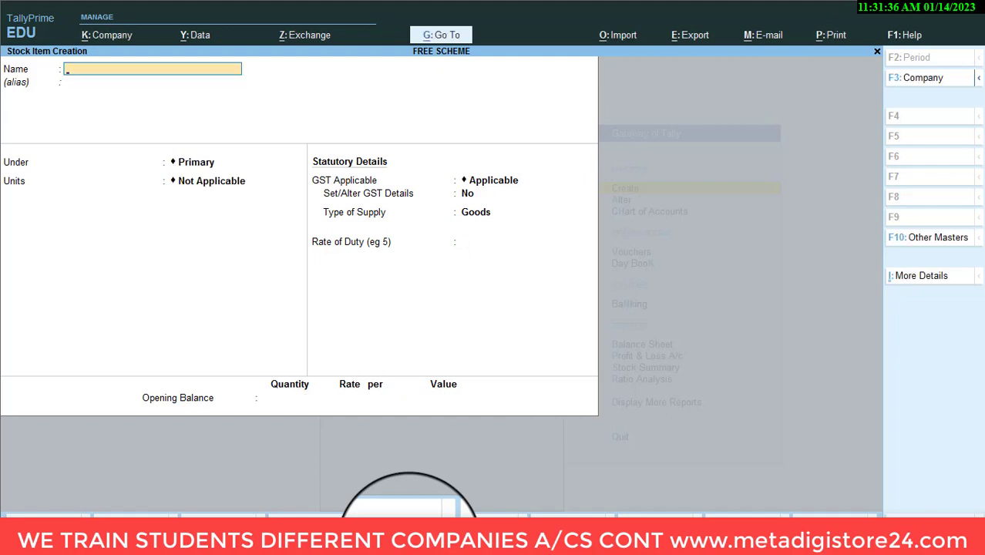
{"action": "key", "text": "Escape"}
{"action": "key", "text": "Escape"}
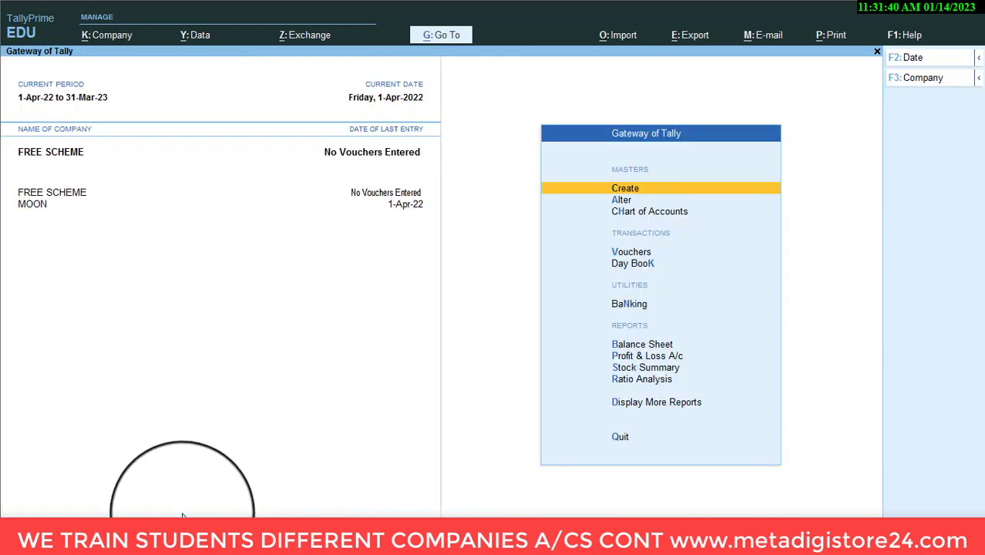
Check the discount sales exercises in the Word practice paper and open a new sales voucher in TallyPrime
{"action": "left_click", "coordinate": [106, 541]}
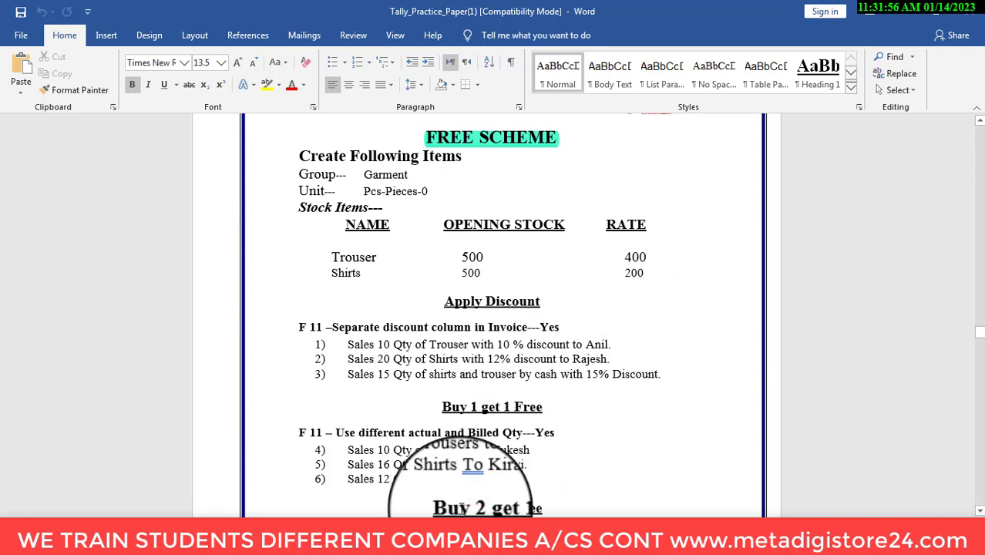
{"action": "key", "text": "alt+Tab"}
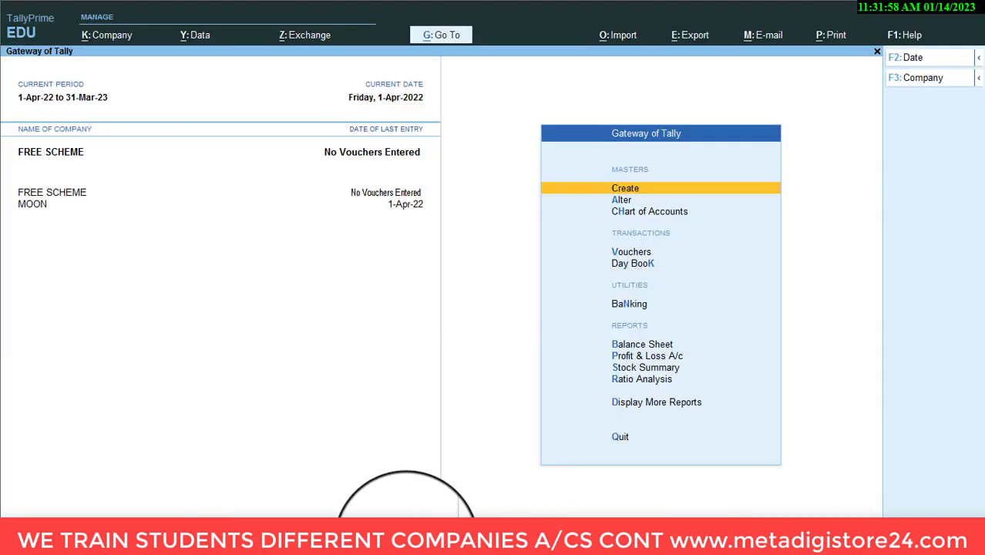
{"action": "key", "text": "Down"}
{"action": "key", "text": "Down"}
{"action": "key", "text": "Down"}
{"action": "key", "text": "Down"}
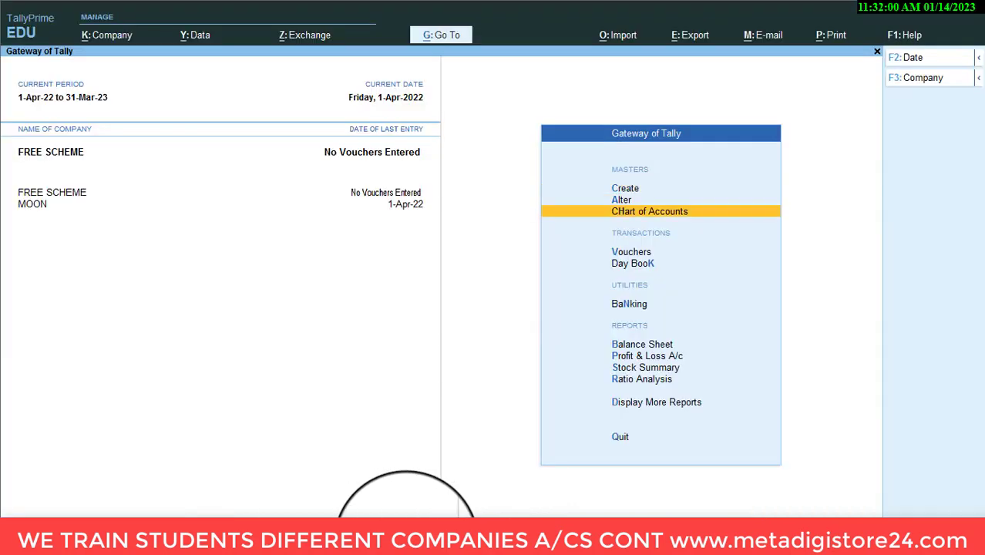
{"action": "key", "text": "Up"}
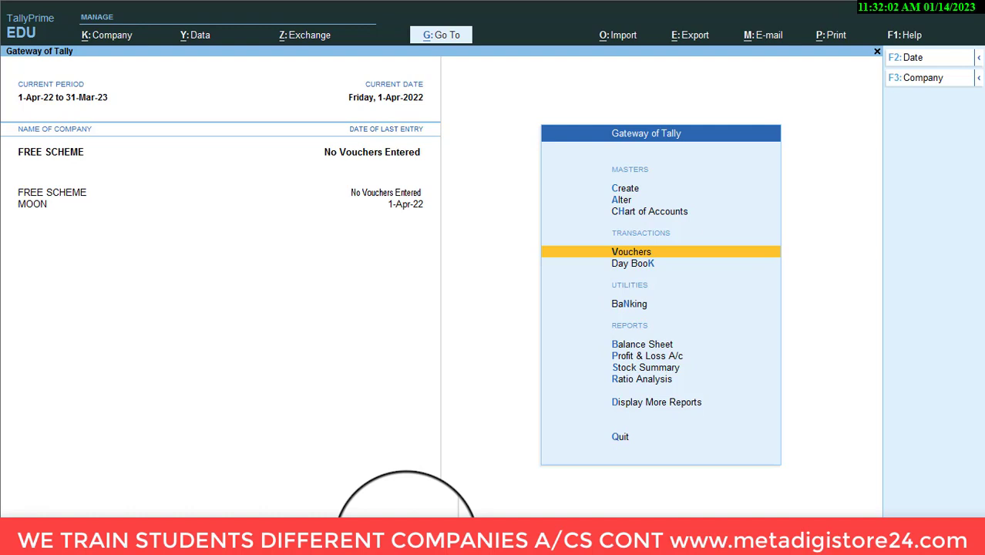
{"action": "key", "text": "Return"}
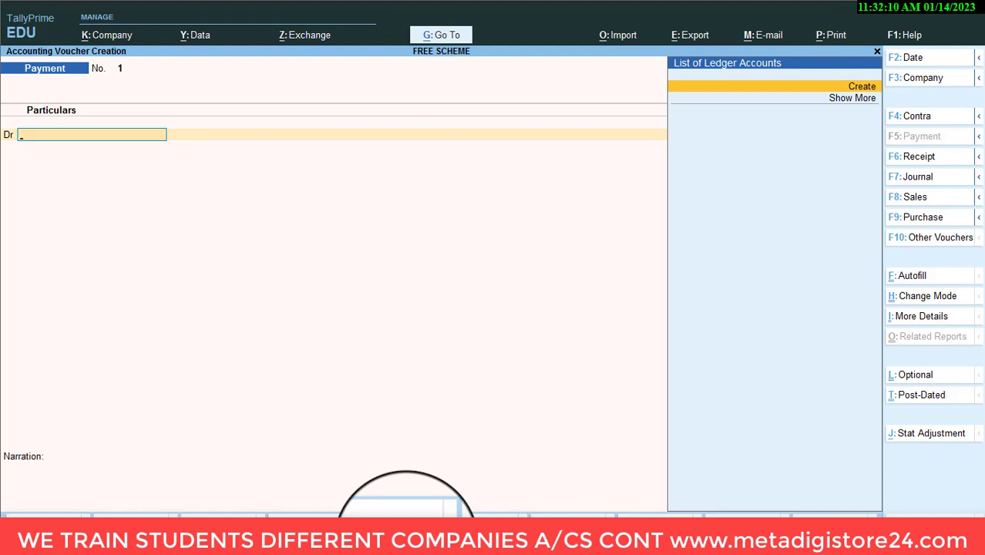
{"action": "key", "text": "F8"}
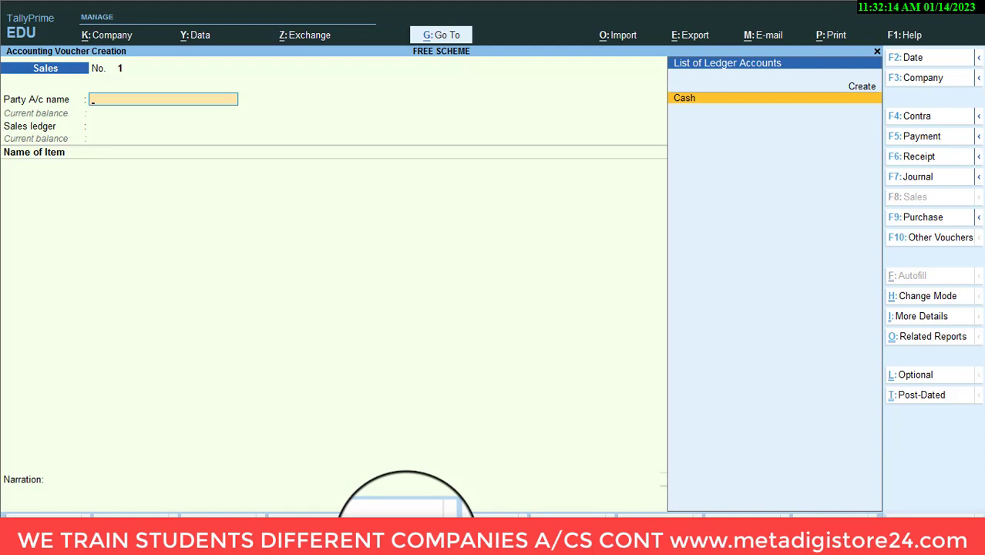
Create a party ledger in the first discount customer's name under Sundry Debtors and use it as the sales voucher's party account
{"action": "key", "text": "alt"}
{"action": "key", "text": "alt+c"}
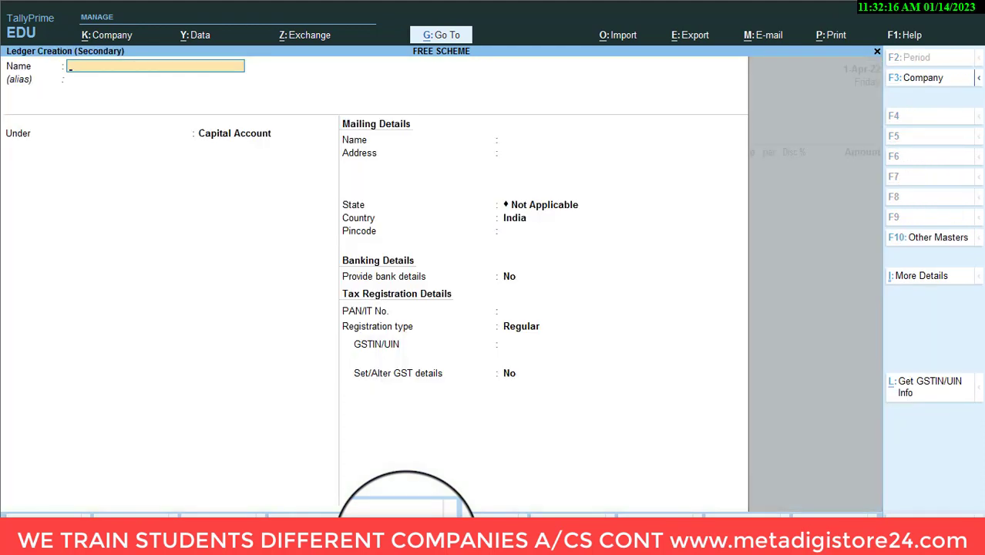
{"action": "type", "text": "ANIL"}
{"action": "key", "text": "Return"}
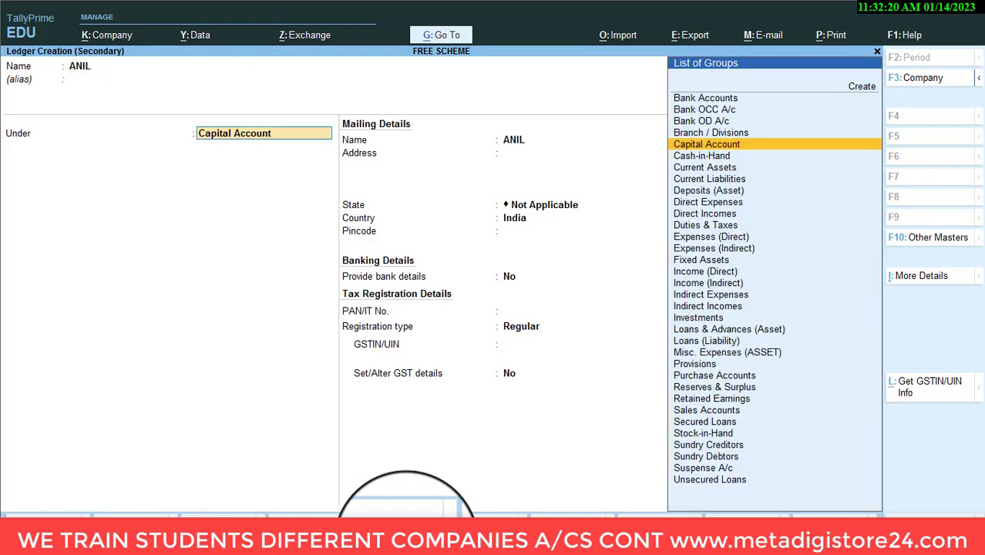
{"action": "type", "text": "SUN"}
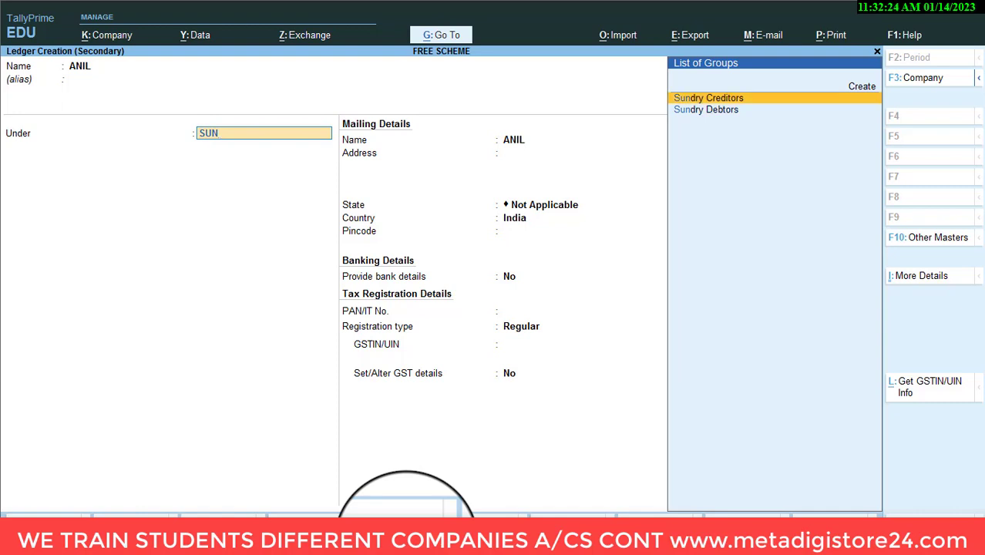
{"action": "key", "text": "Down"}
{"action": "key", "text": "Return"}
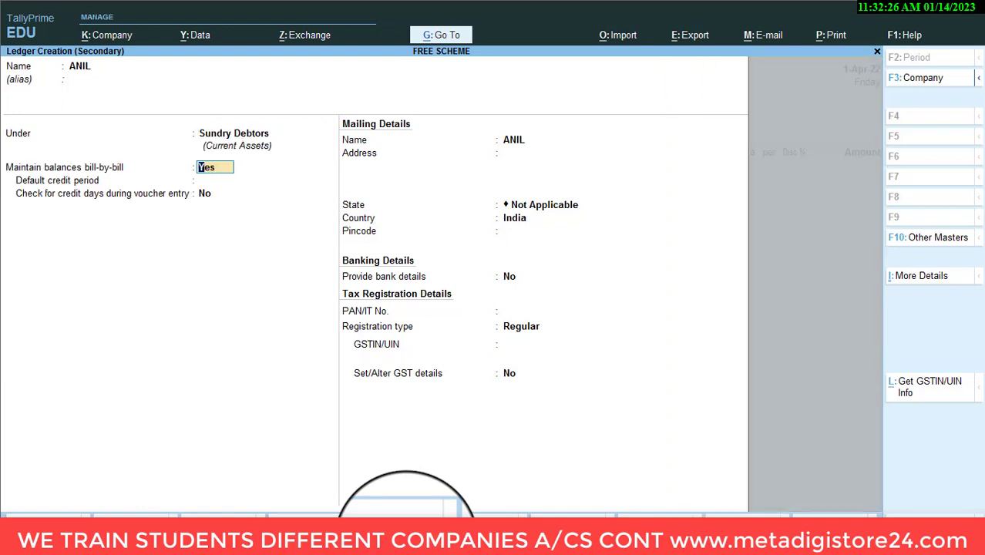
{"action": "key", "text": "ctrl+a"}
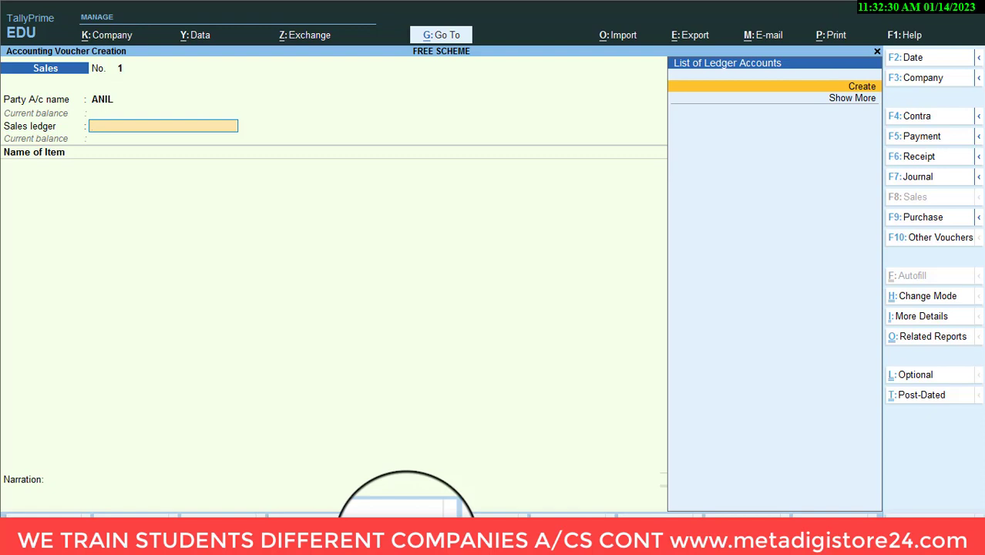
Create the ledger SALES A/C under Sales Accounts and use it as the voucher's sales ledger
{"action": "key", "text": "alt+c"}
{"action": "type", "text": "S"}
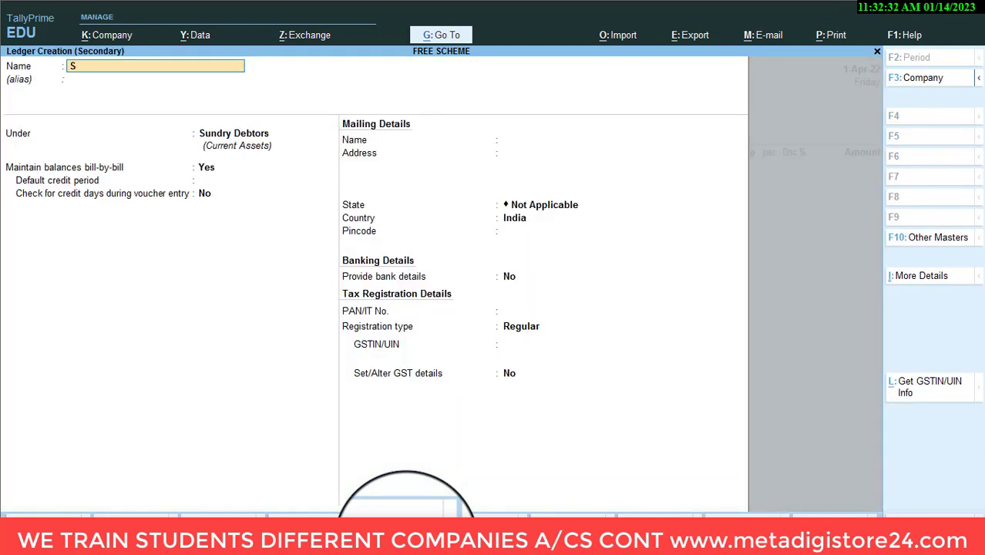
{"action": "type", "text": "ALES A/C"}
{"action": "key", "text": "Return"}
{"action": "type", "text": "SA"}
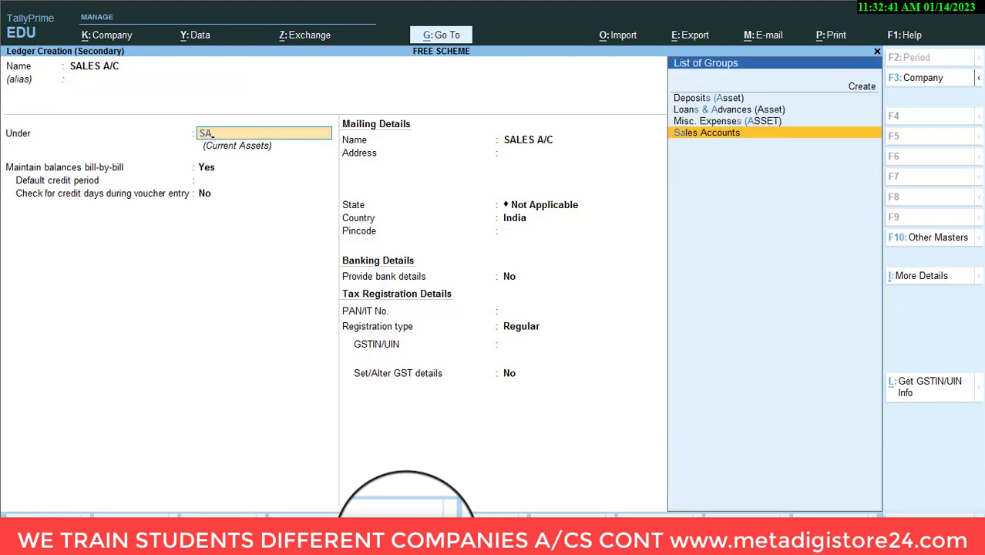
{"action": "key", "text": "Return"}
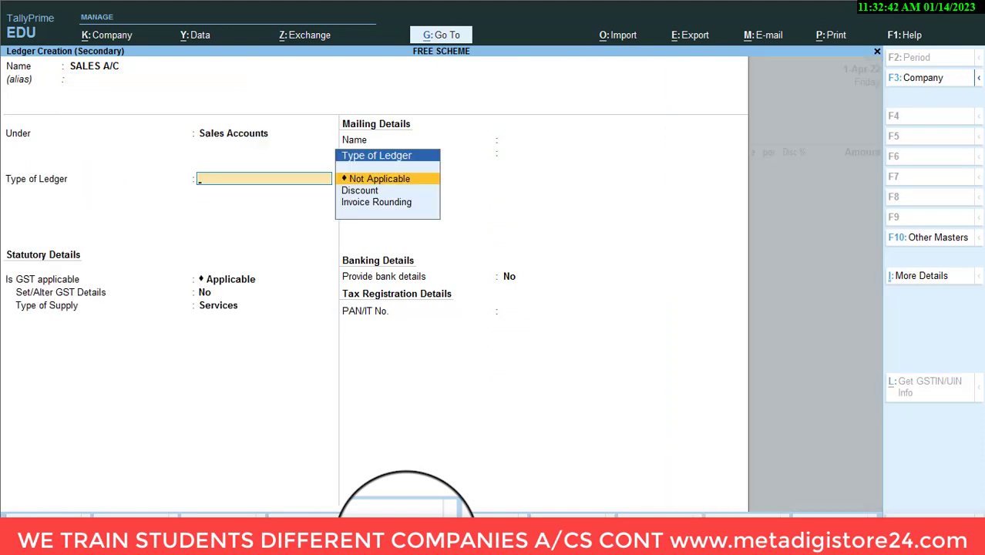
{"action": "key", "text": "ctrl+a"}
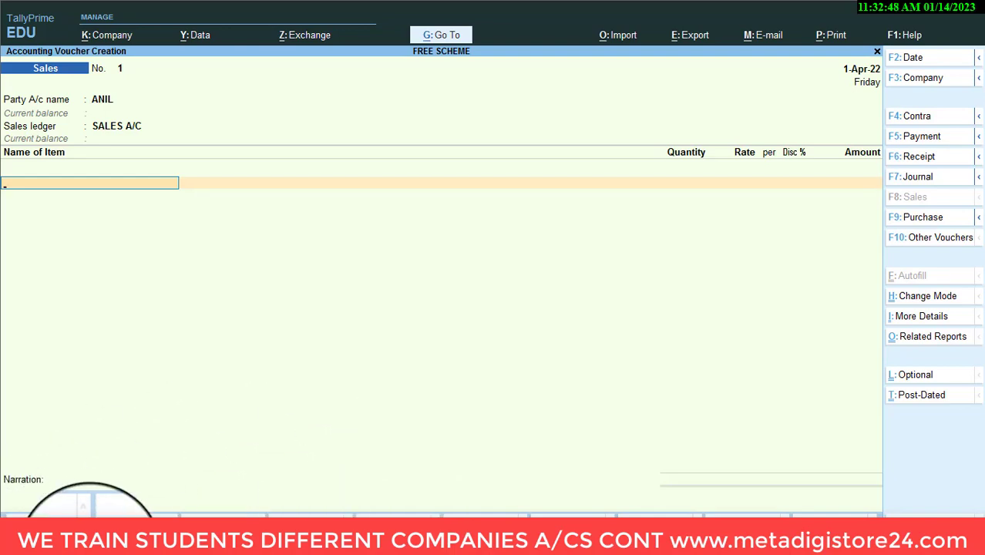
Check the first discount exercise in Word and add the TROUSER item with a quantity of 10 PCS to the TallyPrime voucher
{"action": "left_click", "coordinate": [92, 539]}
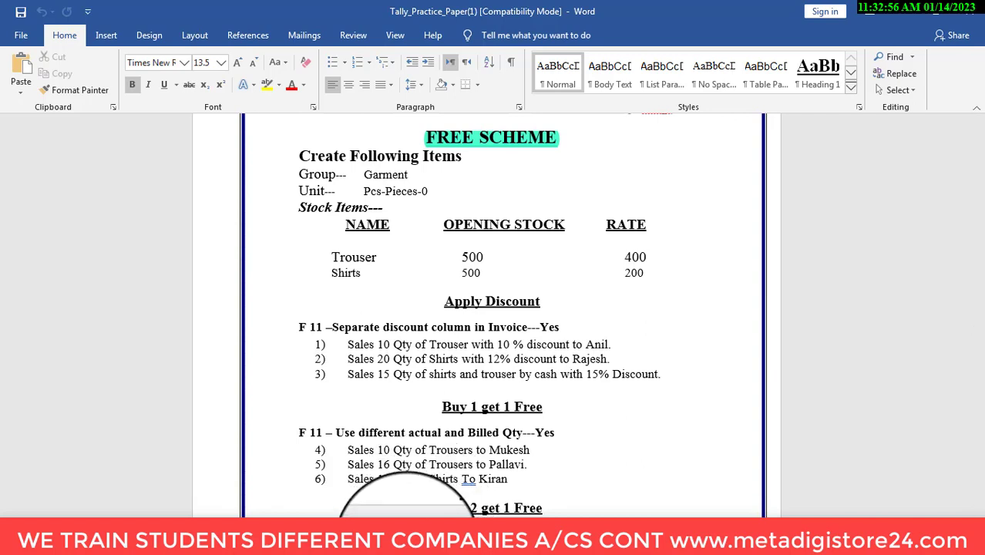
{"action": "key", "text": "alt+Tab"}
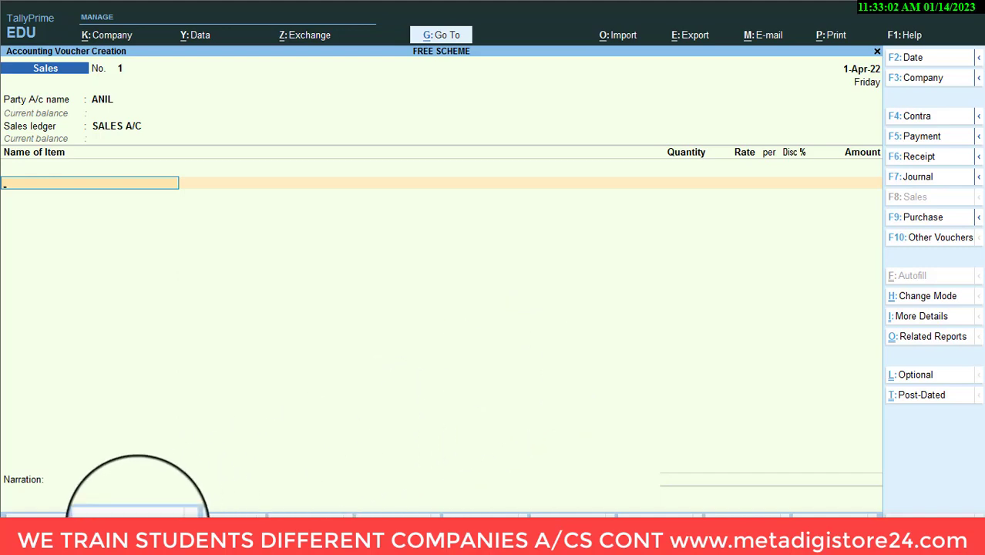
{"action": "left_click", "coordinate": [106, 539]}
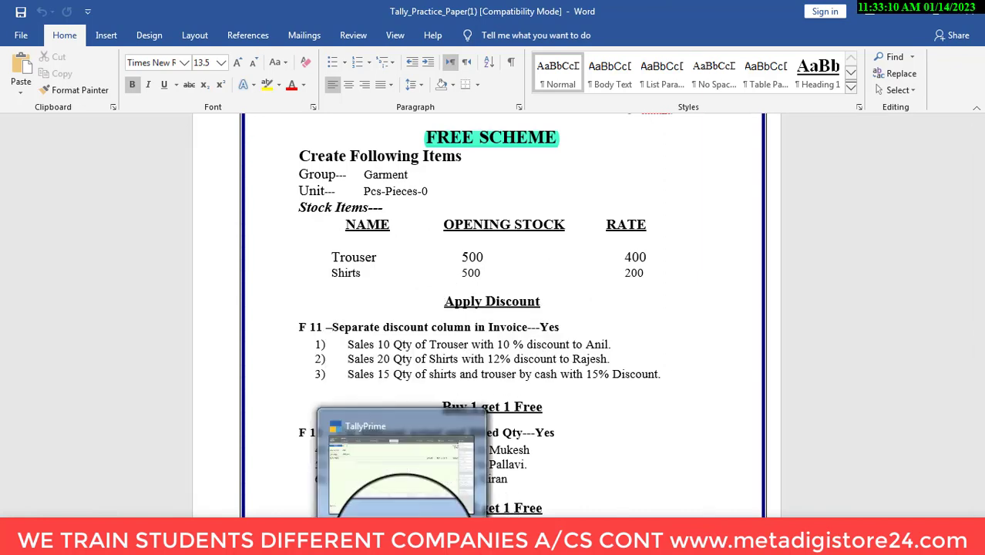
{"action": "left_click", "coordinate": [403, 540]}
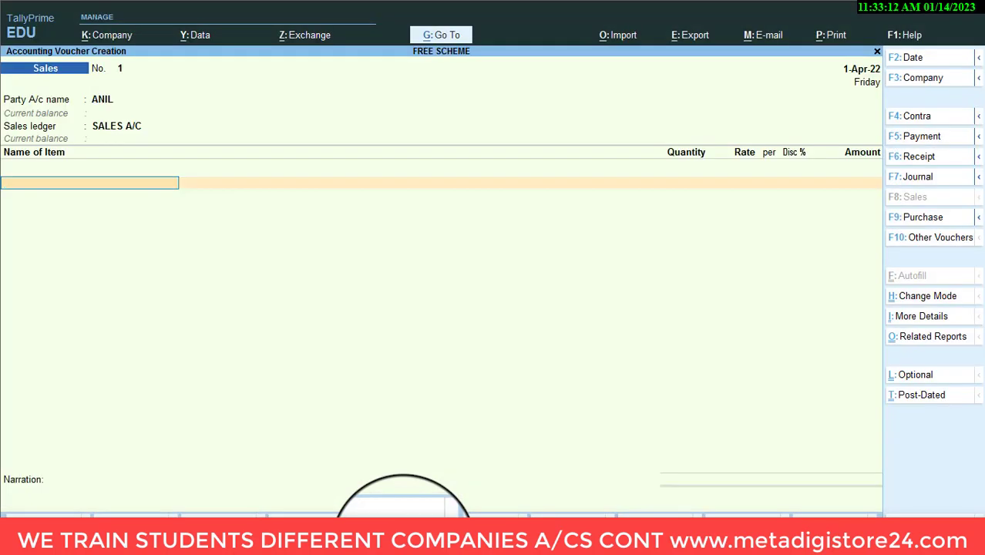
{"action": "type", "text": "T"}
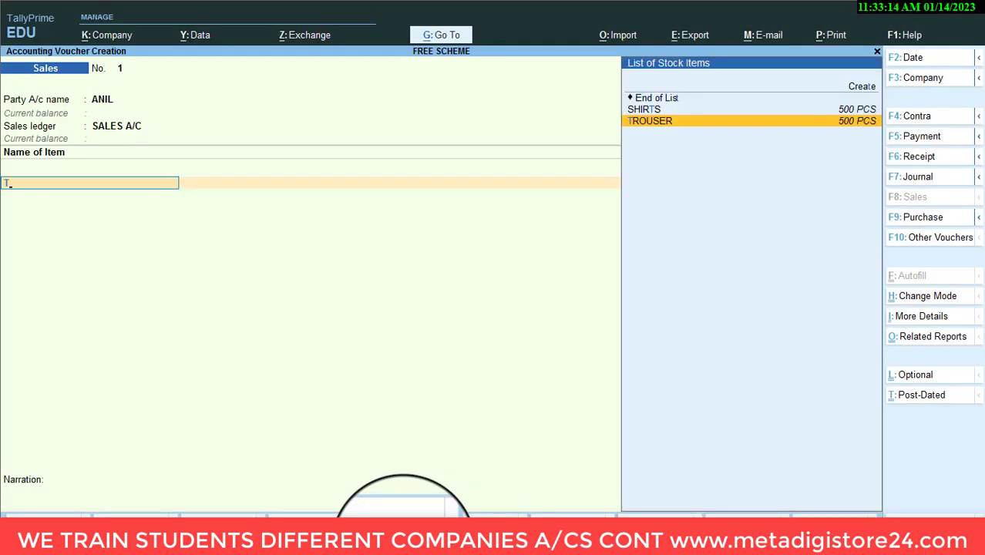
{"action": "key", "text": "Return"}
{"action": "type", "text": "10"}
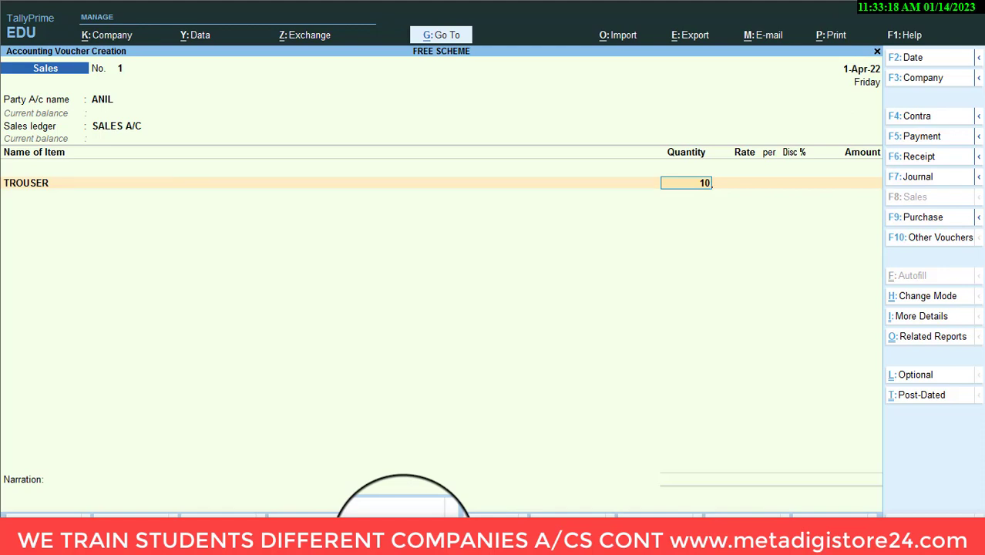
{"action": "key", "text": "Return"}
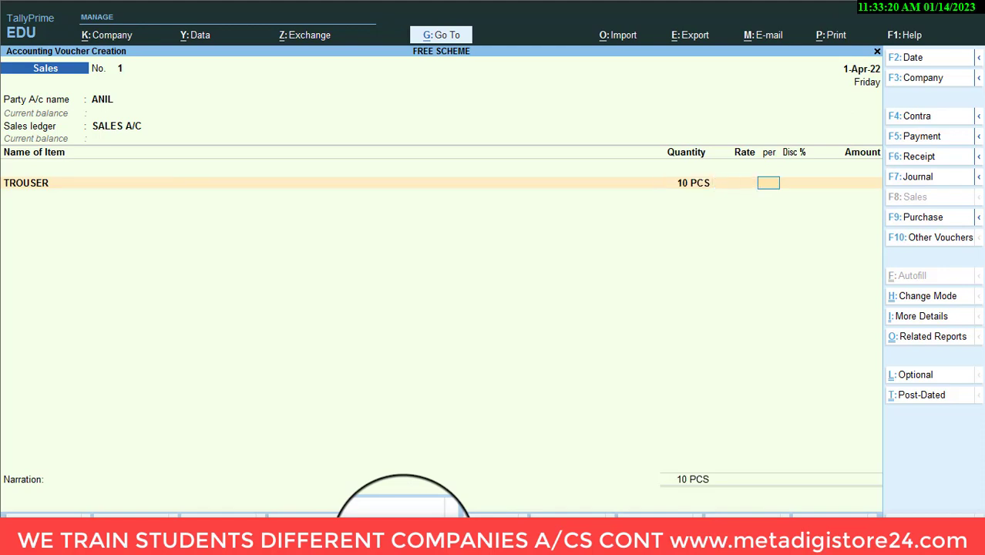
Look up the trouser rate in the Word practice paper and set the item's rate to 400 per PCS in TallyPrime
{"action": "key", "text": "BackSpace"}
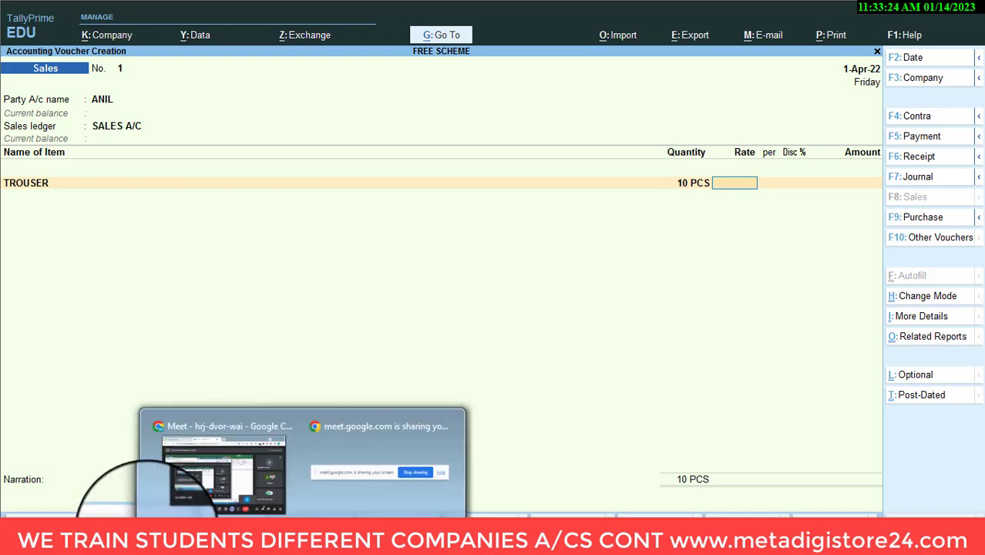
{"action": "left_click", "coordinate": [102, 540]}
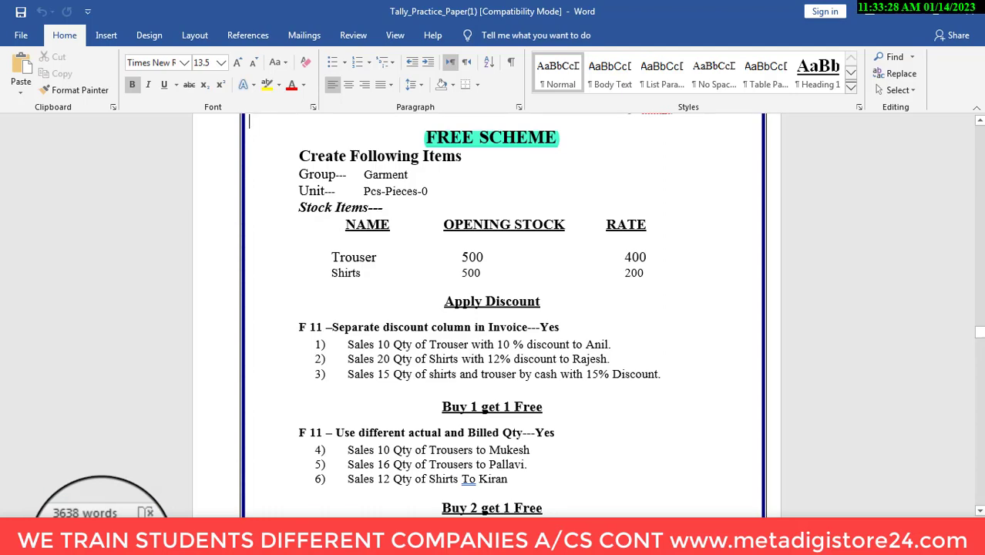
{"action": "left_click", "coordinate": [103, 539]}
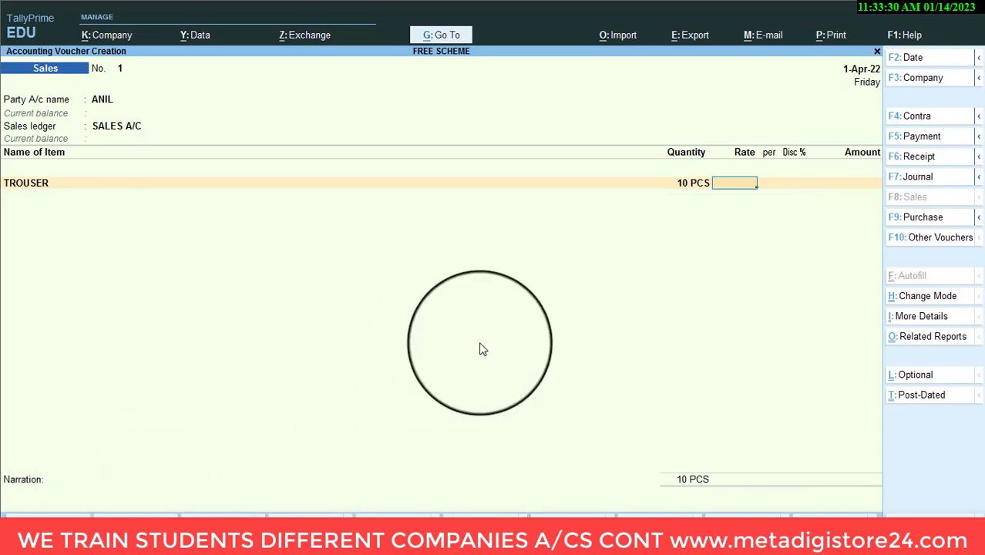
{"action": "type", "text": "400"}
{"action": "key", "text": "Return"}
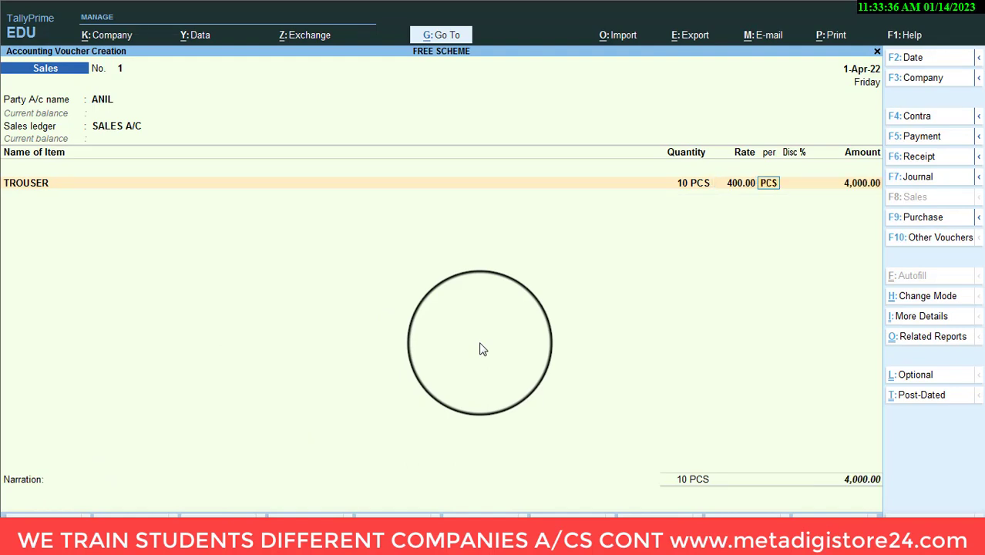
{"action": "key", "text": "Return"}
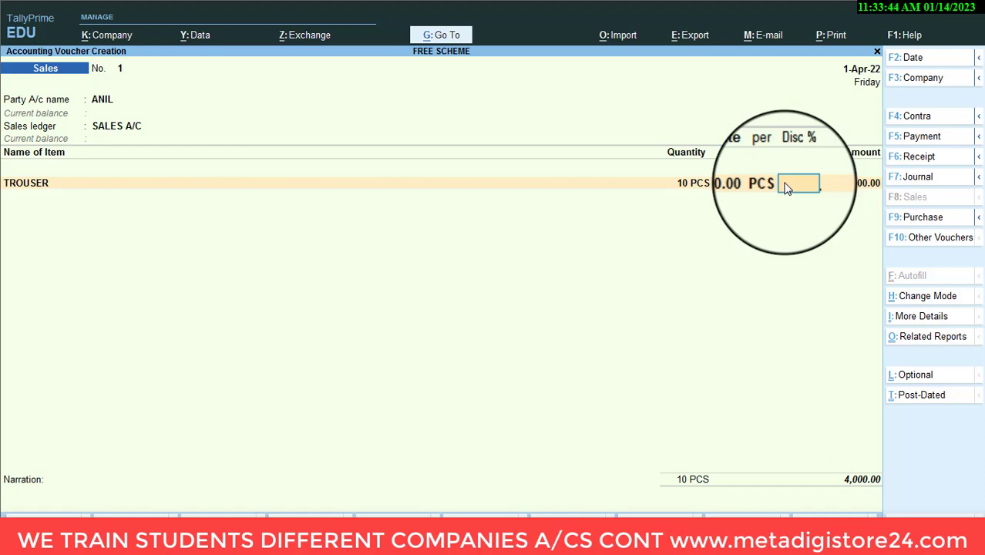
Check the discount in Word, enter 10 % for the trousers in TallyPrime, save the sales voucher and return to the Gateway
{"action": "left_click", "coordinate": [102, 514]}
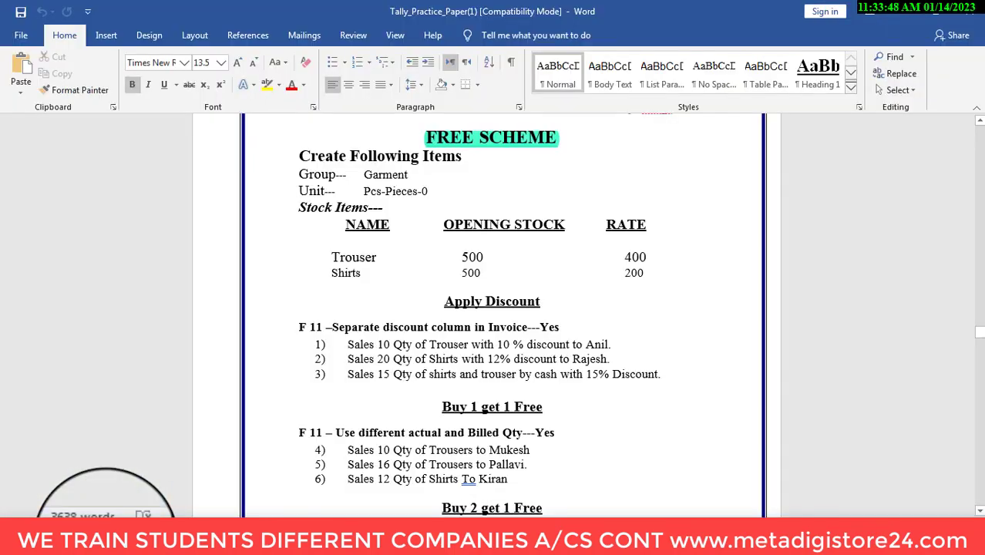
{"action": "left_click", "coordinate": [105, 515]}
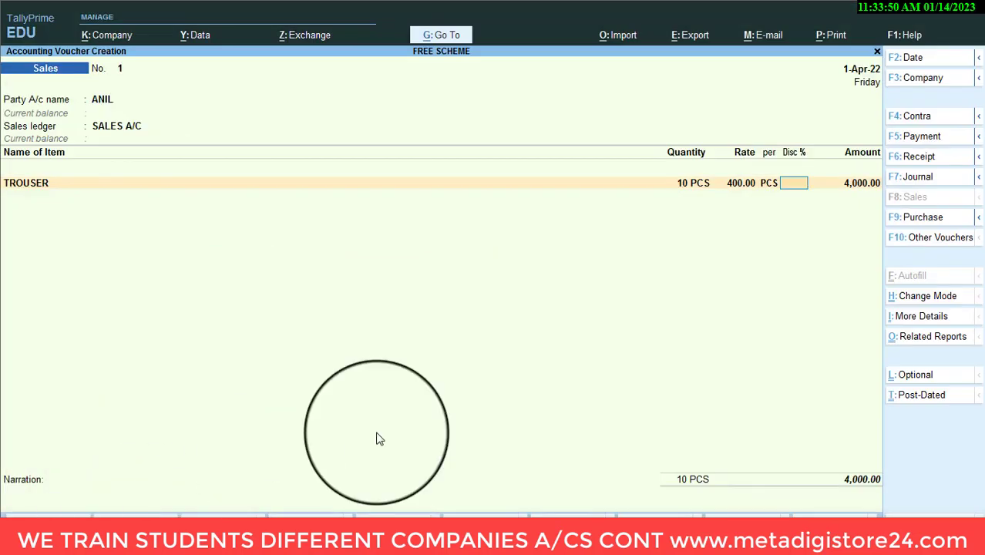
{"action": "type", "text": "0"}
{"action": "key", "text": "Return"}
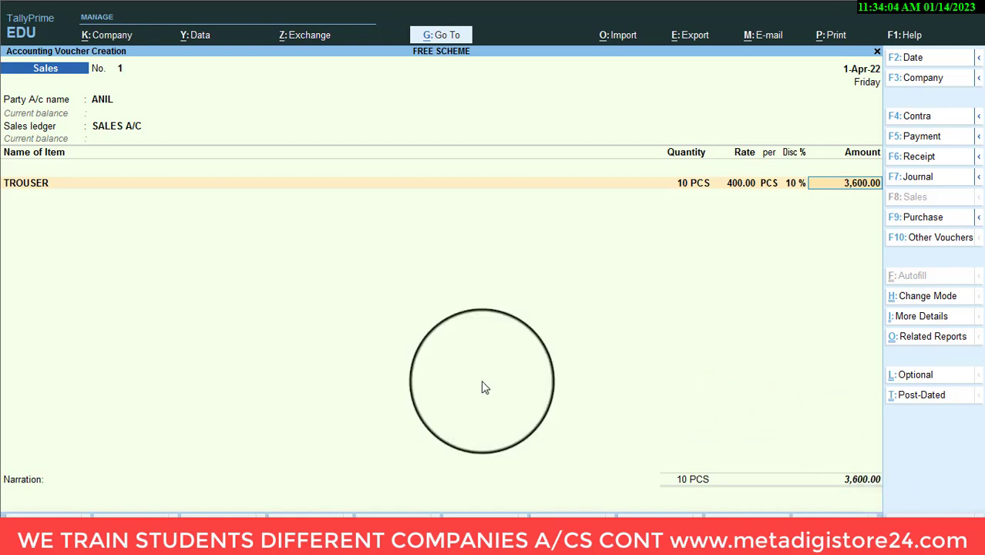
{"action": "key", "text": "ctrl"}
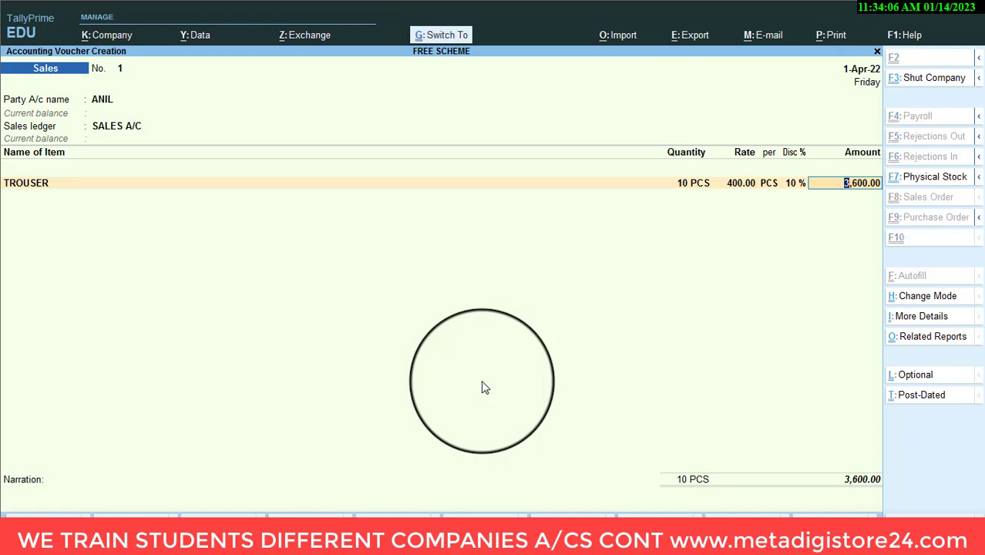
{"action": "key", "text": "ctrl+a"}
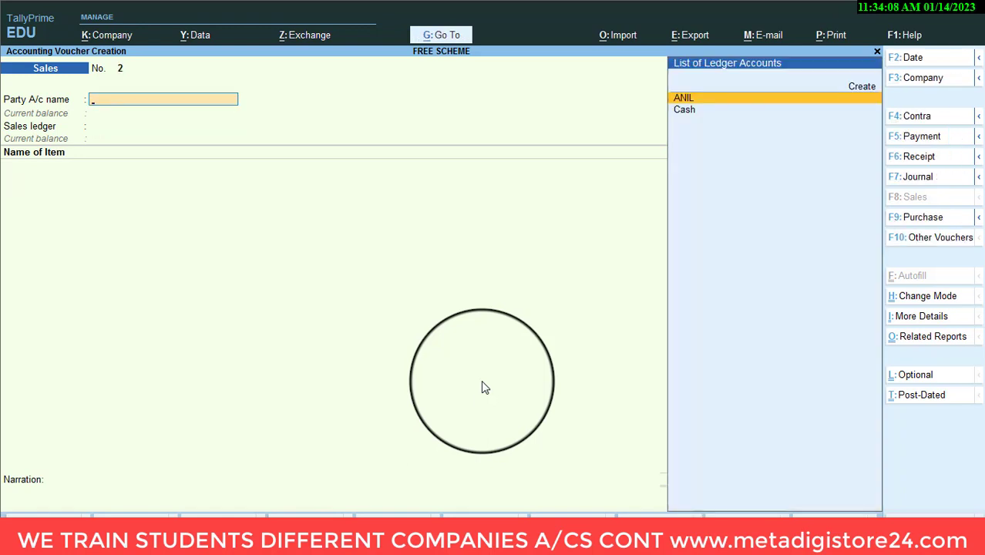
{"action": "key", "text": "Escape"}
{"action": "key", "text": "y"}
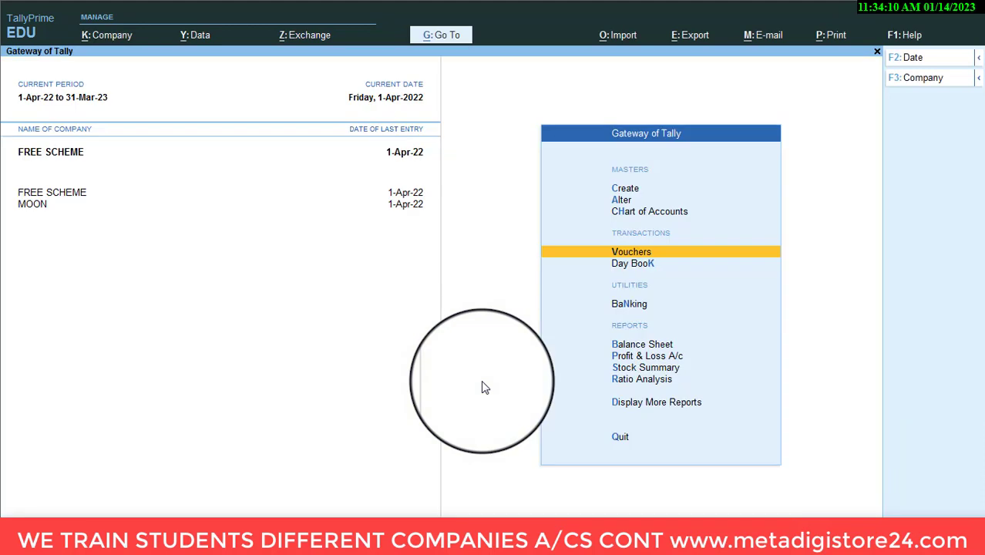
Display the discount customer's ledger account and open its sales voucher of 1-Apr-22
{"action": "key", "text": "d"}
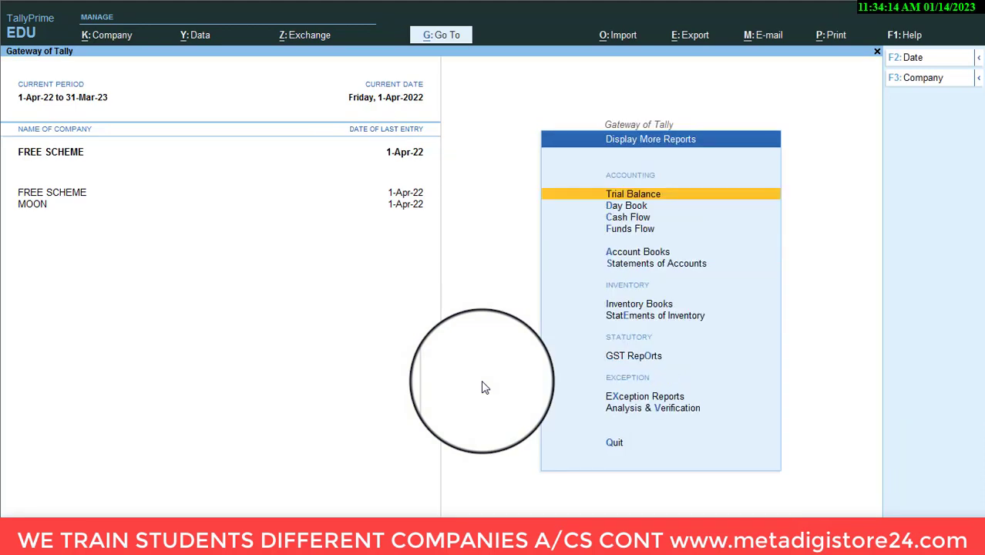
{"action": "key", "text": "a"}
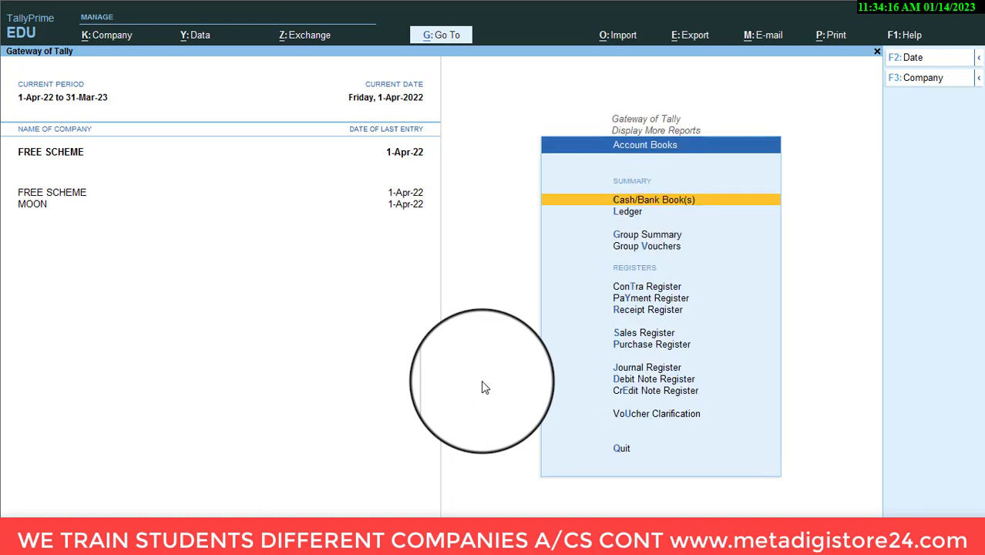
{"action": "key", "text": "l"}
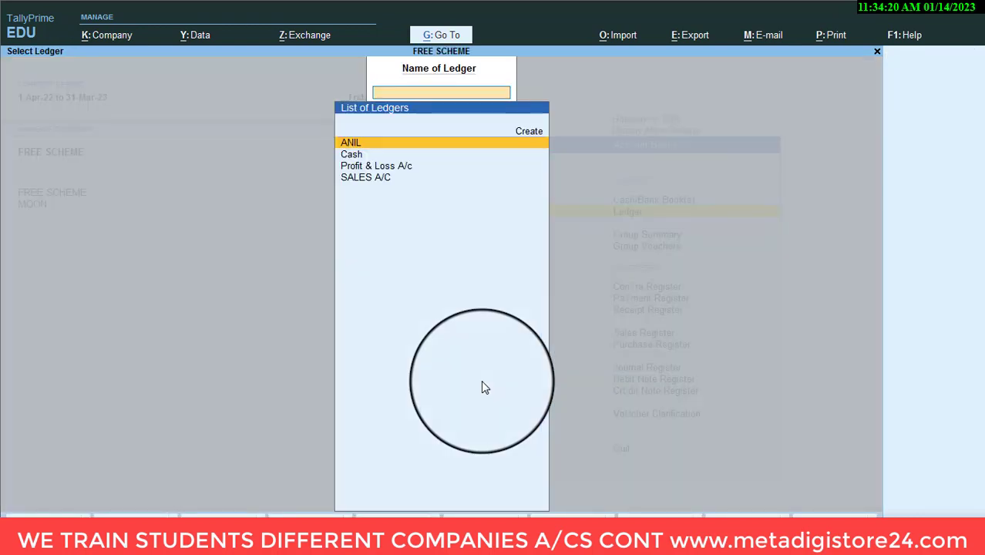
{"action": "key", "text": "Return"}
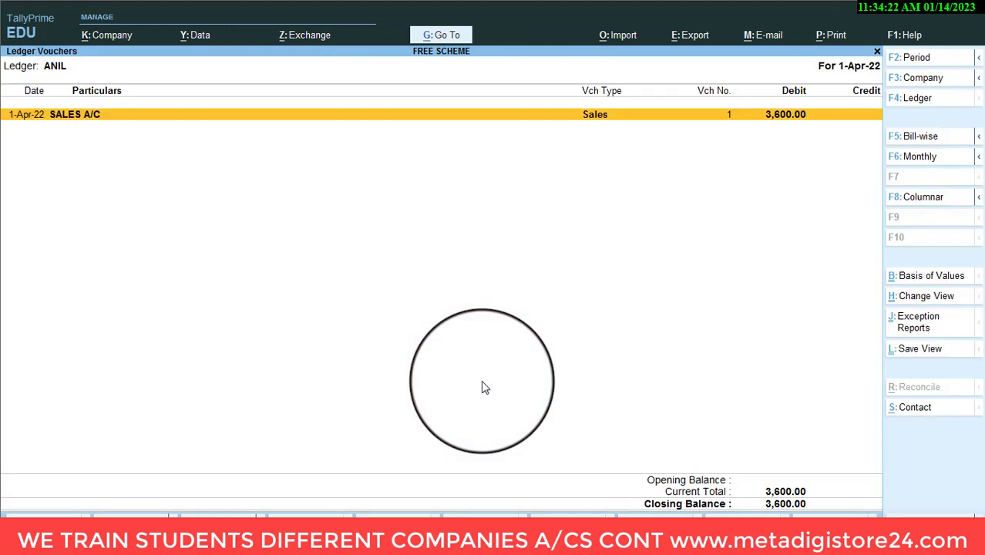
{"action": "key", "text": "Return"}
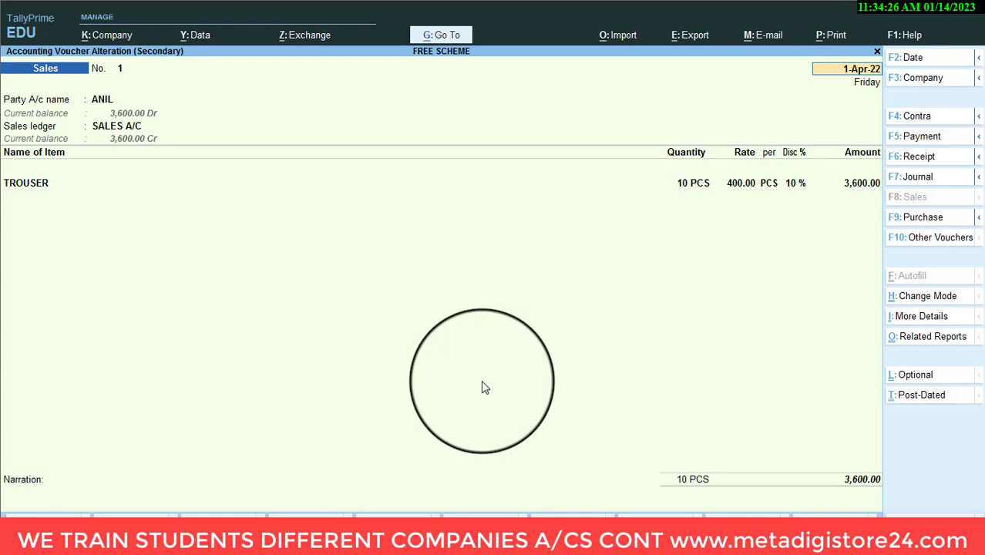
Preview the voucher's printed invoice, zoom in to examine the quantity, rate, discount and amount, and close the print preview
{"action": "key", "text": "ctrl+p"}
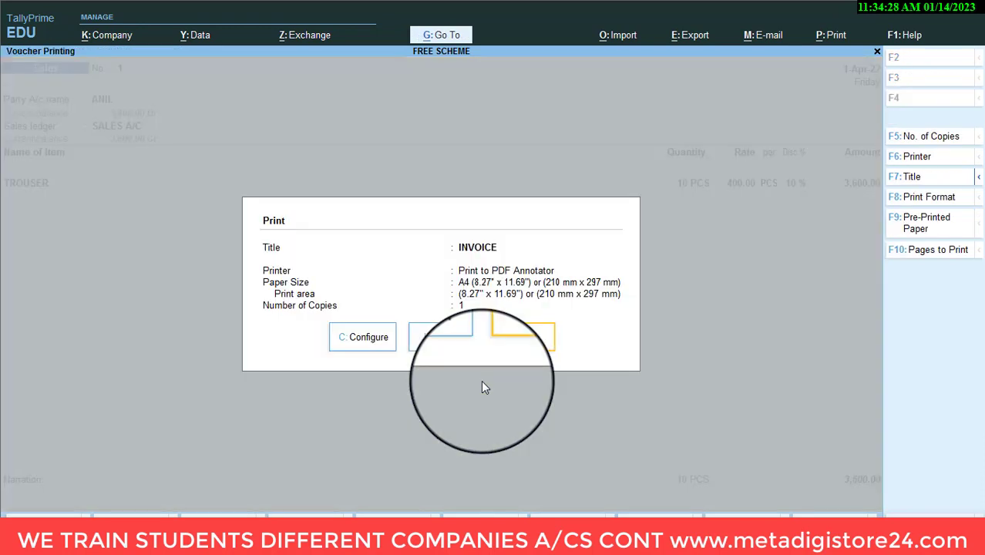
{"action": "left_click", "coordinate": [443, 339]}
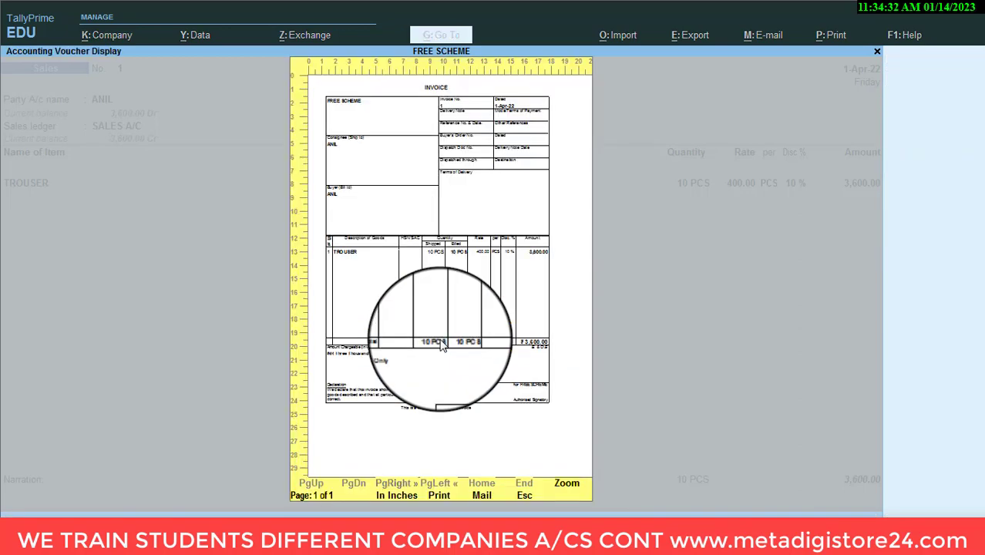
{"action": "left_click", "coordinate": [569, 481]}
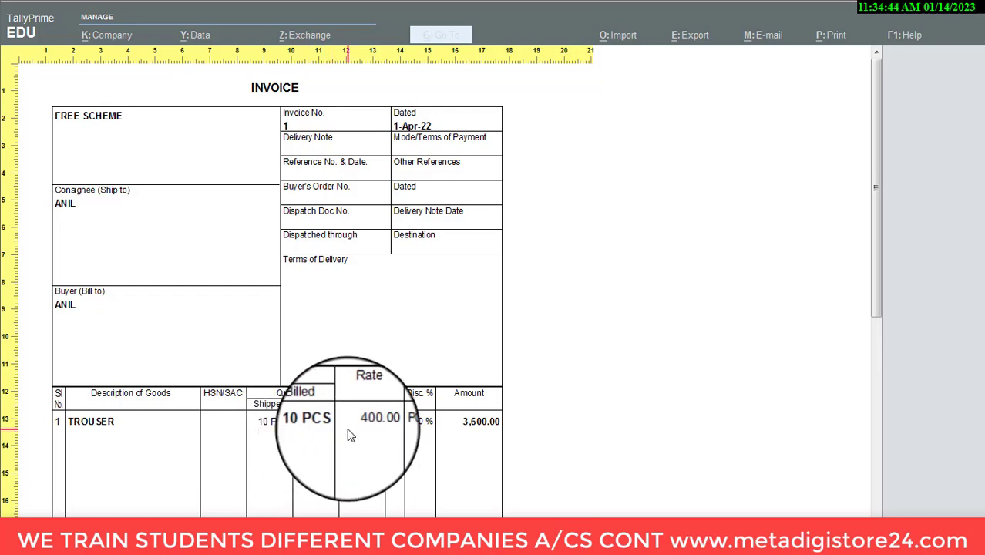
{"action": "scroll", "coordinate": [349, 436], "scroll_direction": "down", "scroll_amount": 2}
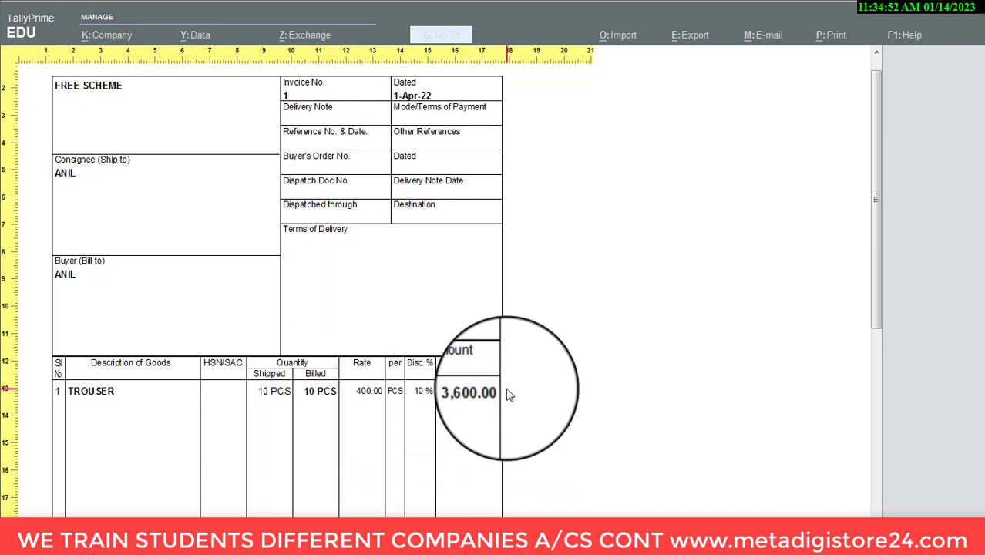
{"action": "key", "text": "Escape"}
{"action": "key", "text": "Escape"}
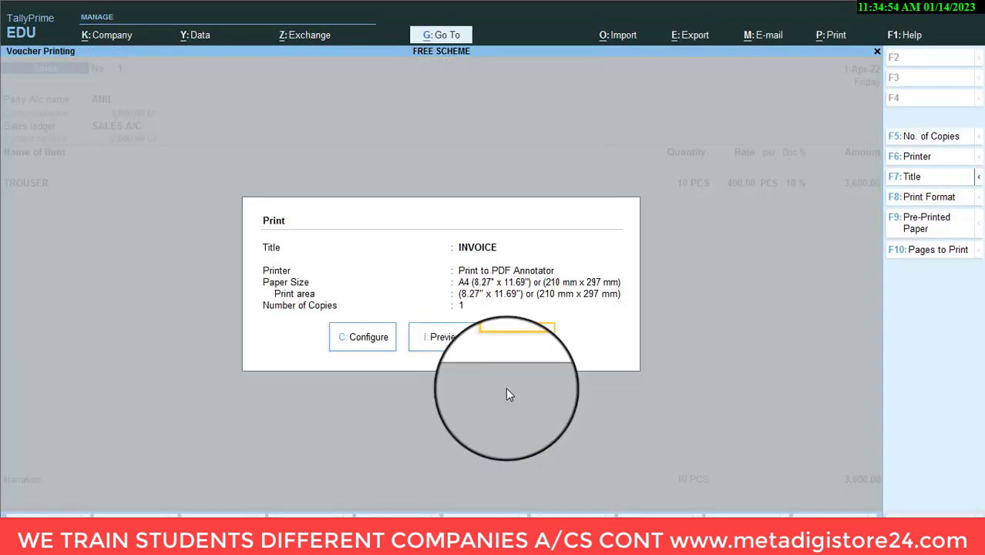
{"action": "key", "text": "Escape"}
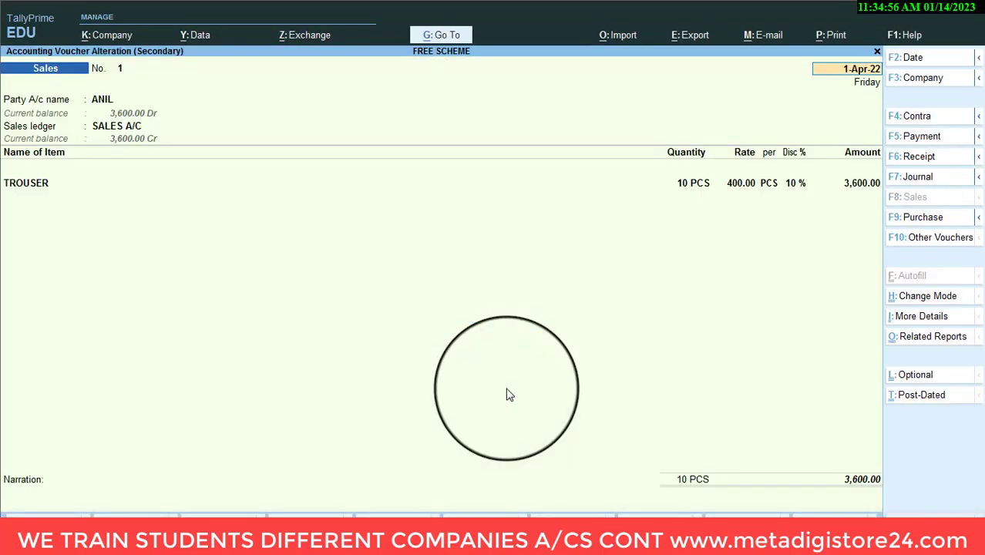
Leave the sales voucher and the ledger report and return to the Gateway of Tally
{"action": "key", "text": "BackSpace"}
{"action": "key", "text": "Escape"}
{"action": "key", "text": "y"}
{"action": "key", "text": "Escape"}
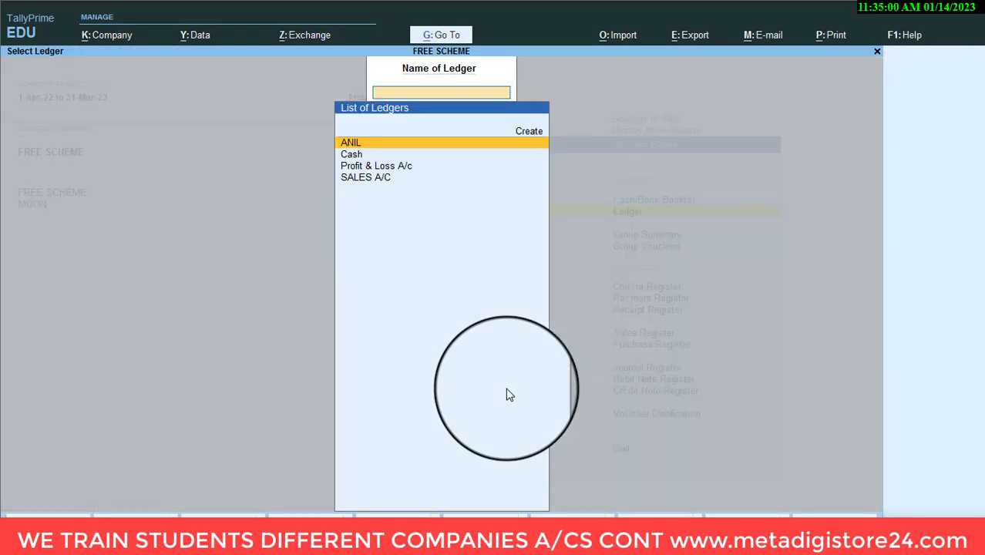
{"action": "key", "text": "Escape"}
{"action": "key", "text": "Escape"}
{"action": "key", "text": "Escape"}
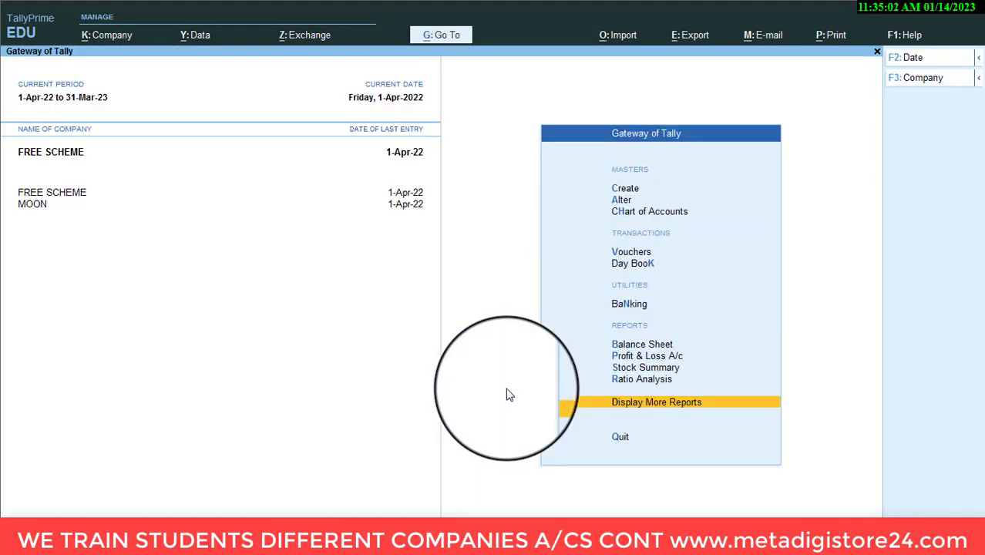
Stay in TallyPrime, read the second discount exercise in Word, and open a new sales voucher back in TallyPrime
{"action": "key", "text": "Escape"}
{"action": "key", "text": "n"}
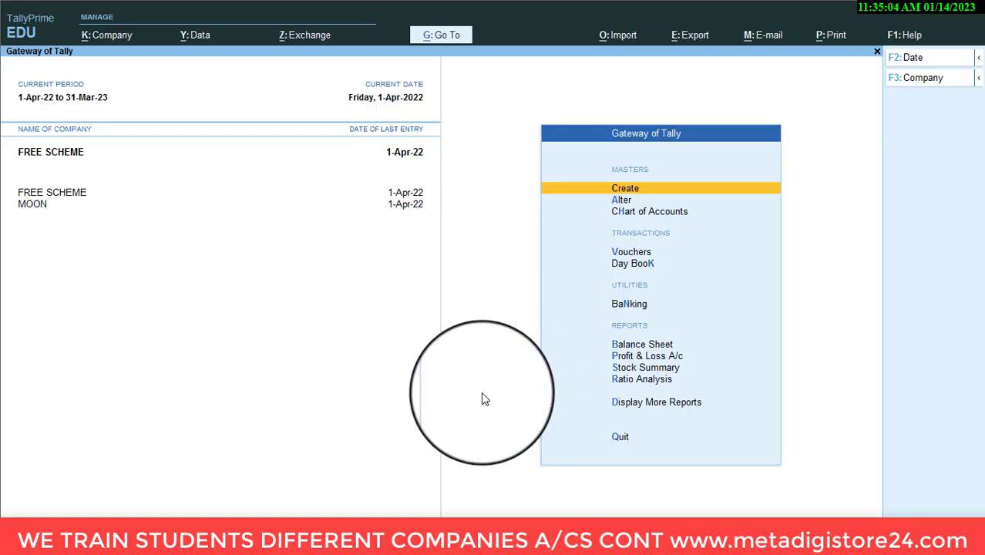
{"action": "left_click", "coordinate": [102, 540]}
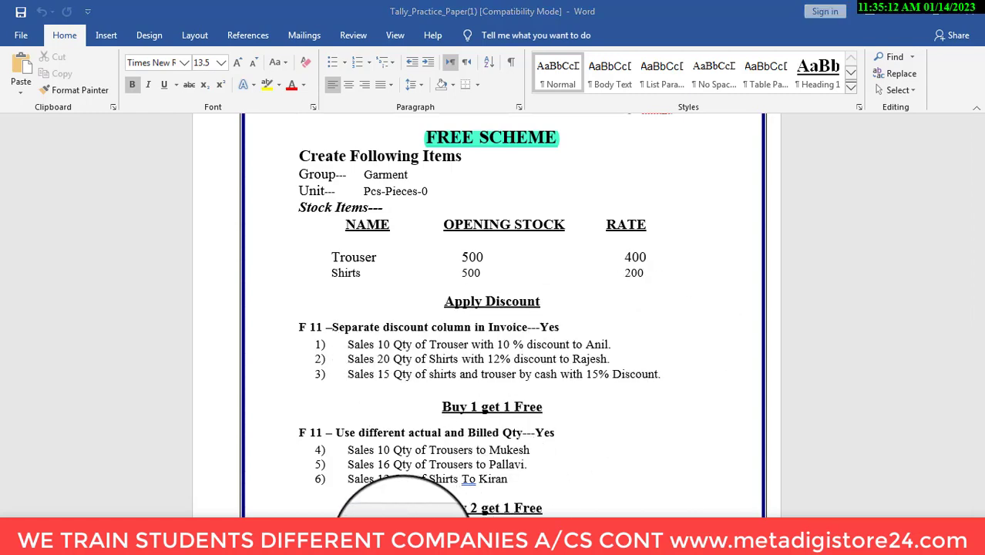
{"action": "key", "text": "alt+Tab"}
{"action": "key", "text": "Down"}
{"action": "key", "text": "Down"}
{"action": "key", "text": "Down"}
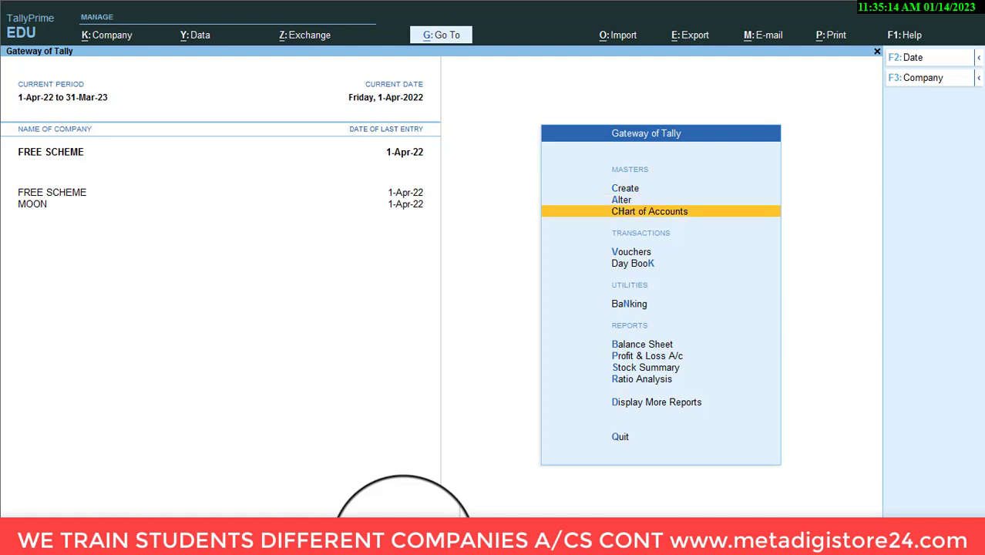
{"action": "key", "text": "Return"}
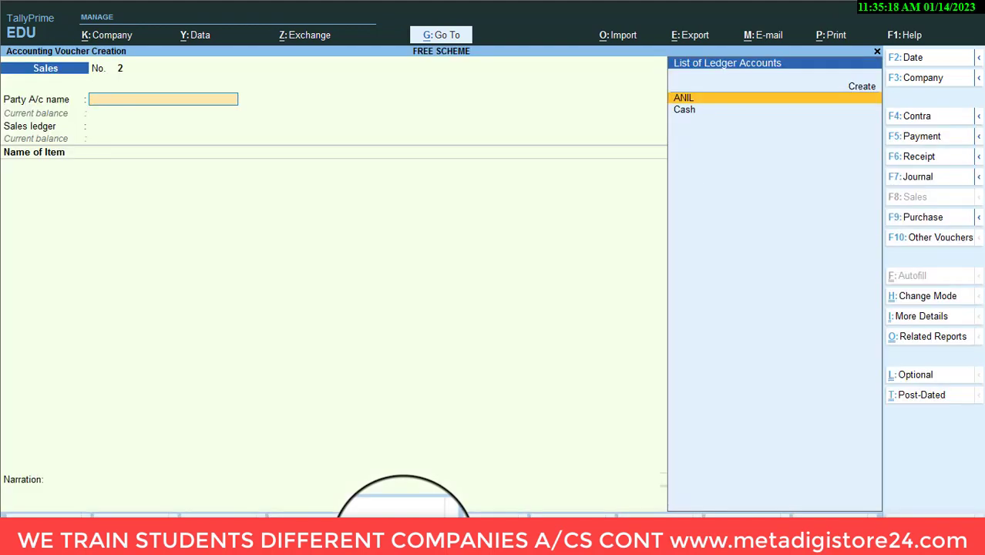
Create a ledger with the second exercise's customer name under Sundry Debtors and use it as the voucher's party account
{"action": "key", "text": "alt+c"}
{"action": "type", "text": "R"}
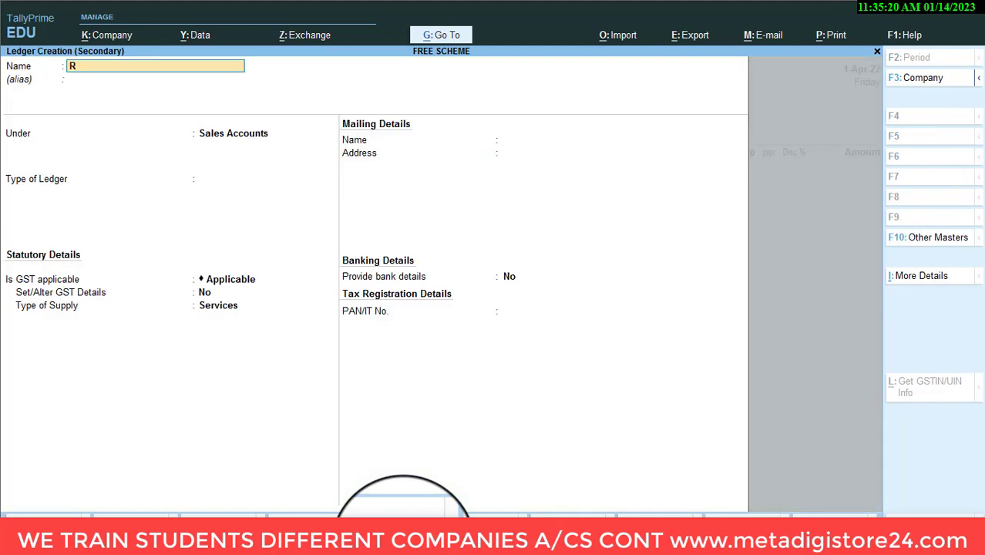
{"action": "type", "text": "AJESH"}
{"action": "key", "text": "Return"}
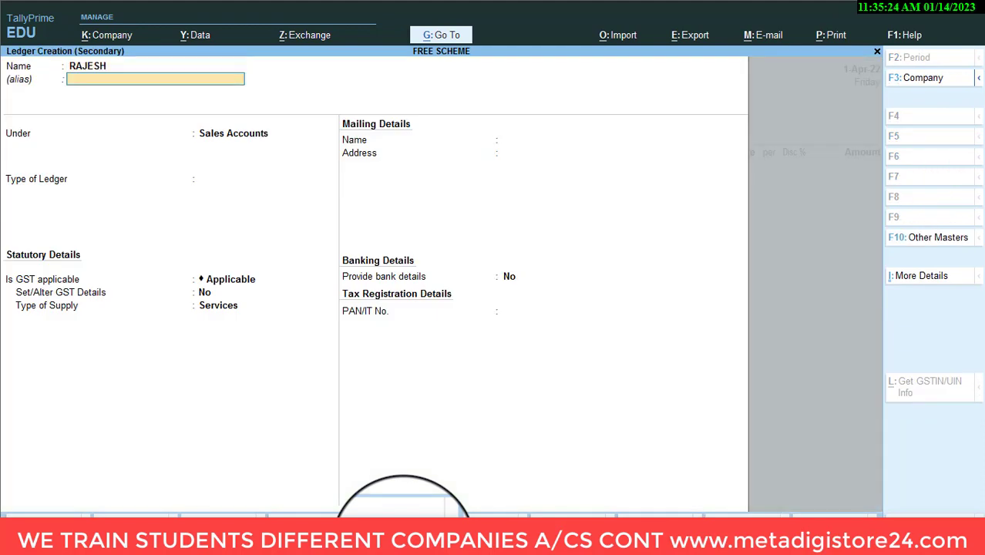
{"action": "key", "text": "Return"}
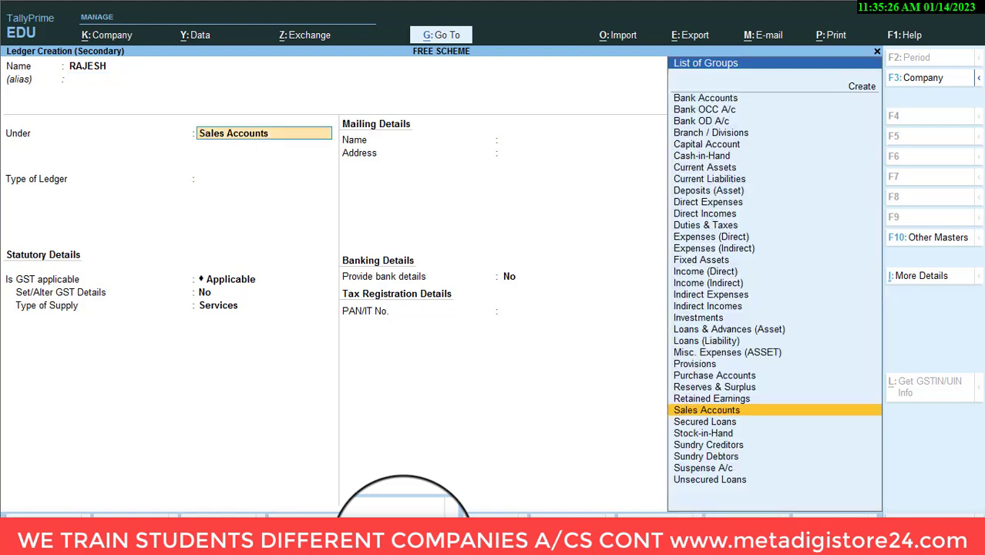
{"action": "type", "text": "SU"}
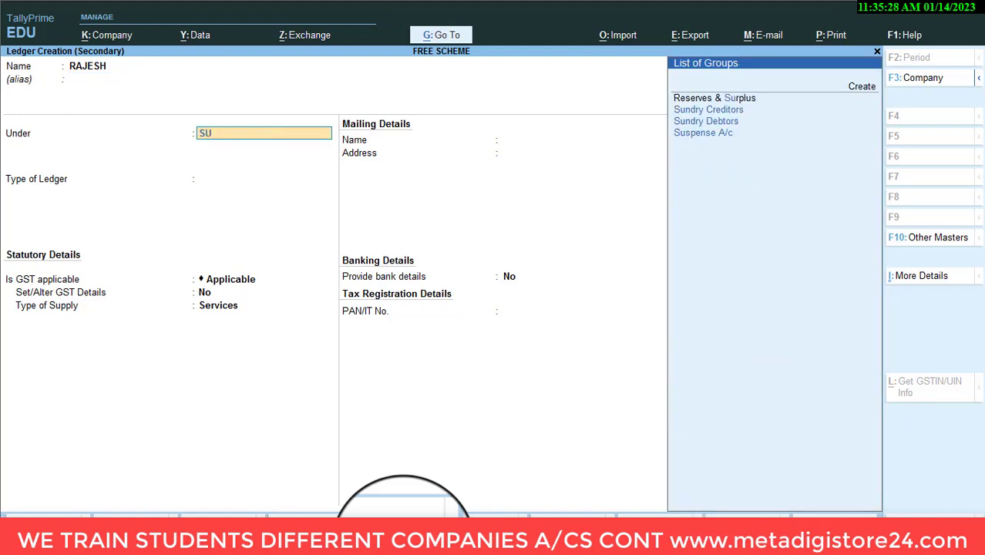
{"action": "key", "text": "Down"}
{"action": "key", "text": "Down"}
{"action": "key", "text": "Return"}
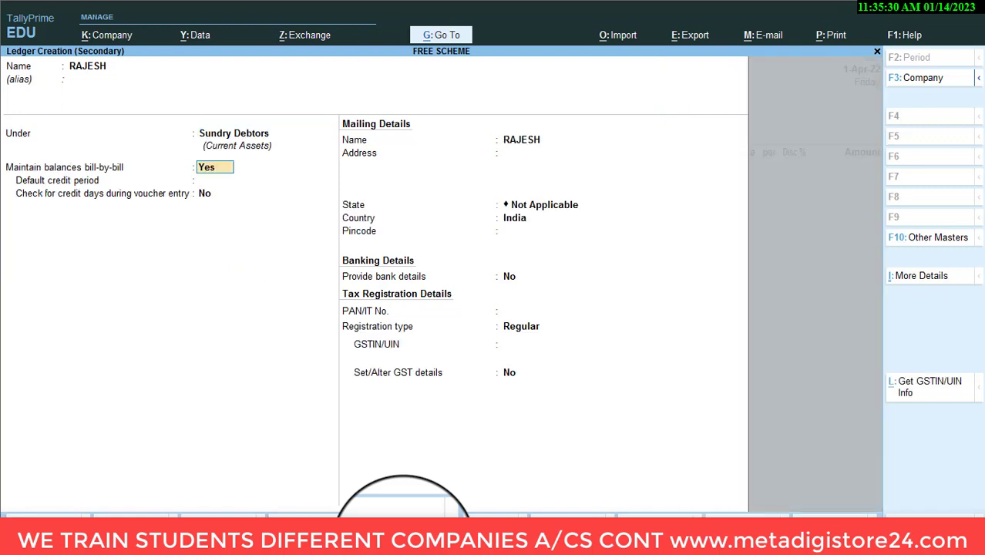
{"action": "key", "text": "ctrl"}
{"action": "key", "text": "ctrl+a"}
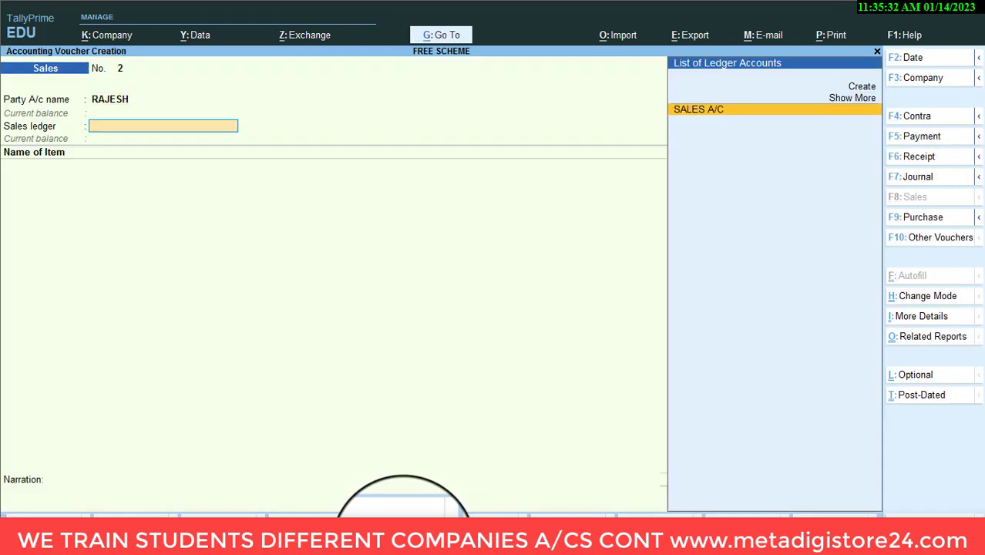
Choose SALES A/C as the sales ledger, check the item in Word, and enter SHIRTS with a quantity of 20 PCS in TallyPrime
{"action": "key", "text": "Return"}
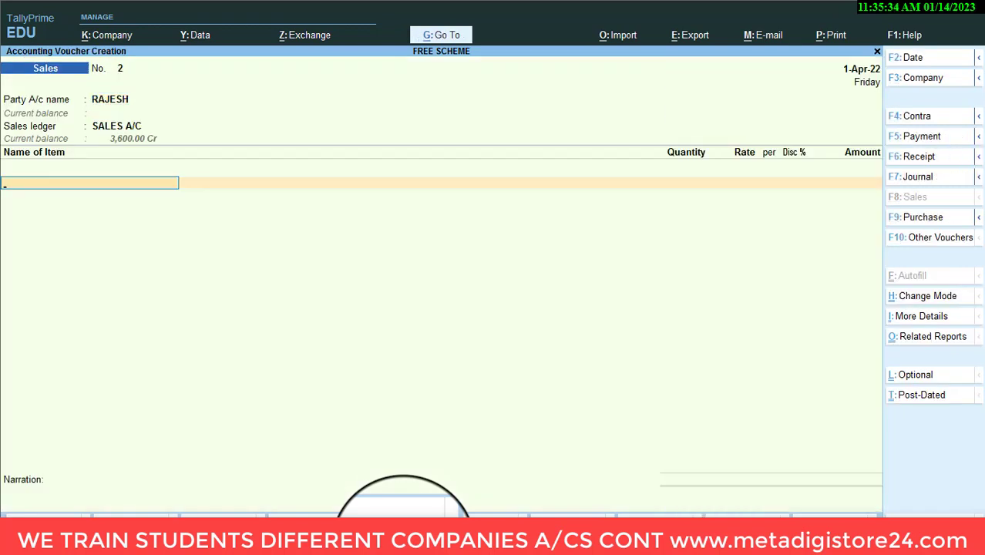
{"action": "left_click", "coordinate": [103, 540]}
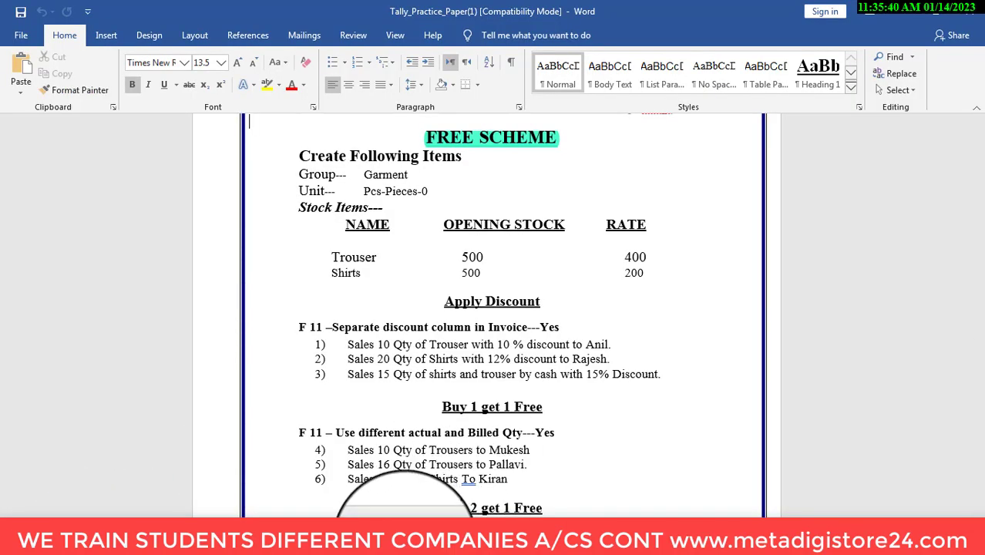
{"action": "left_click", "coordinate": [405, 538]}
{"action": "type", "text": "S"}
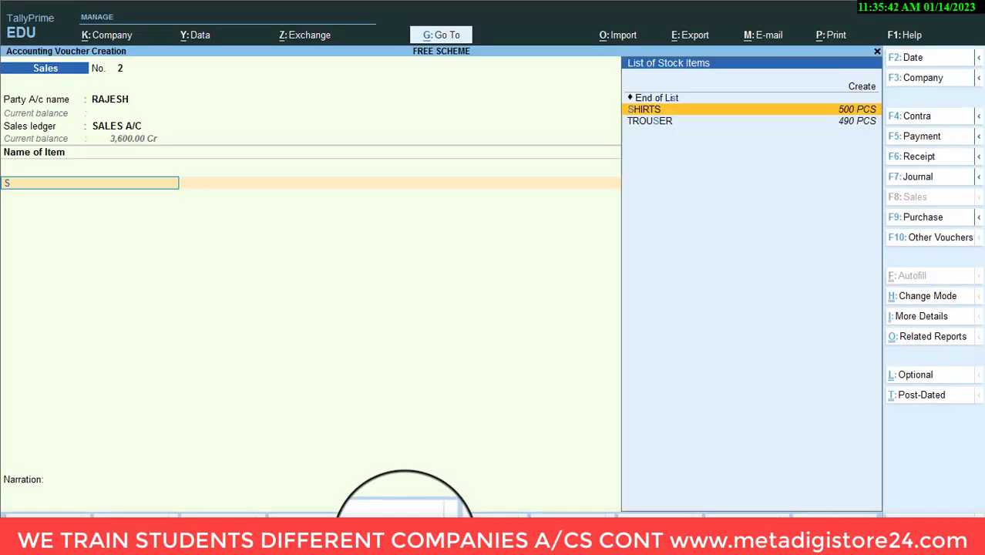
{"action": "key", "text": "Return"}
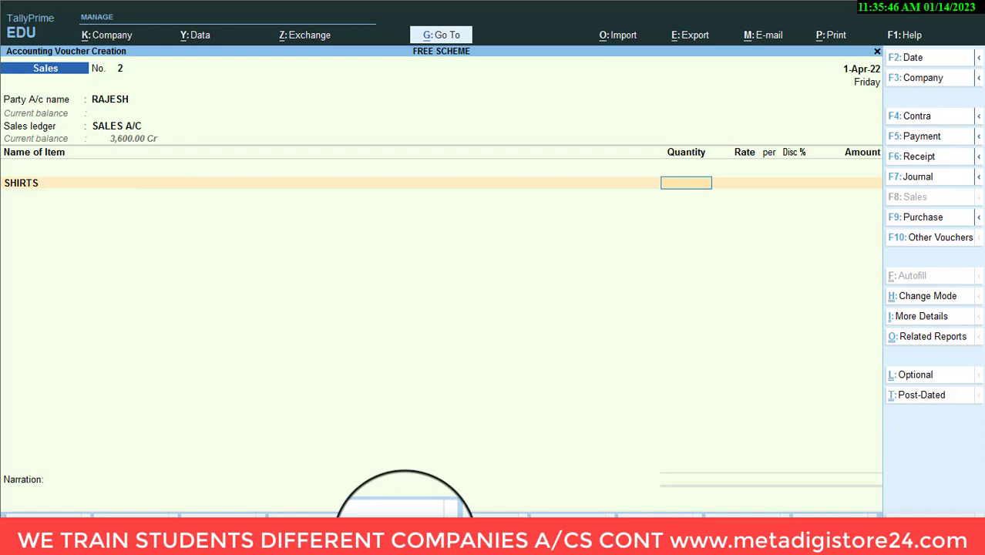
{"action": "left_click", "coordinate": [92, 522]}
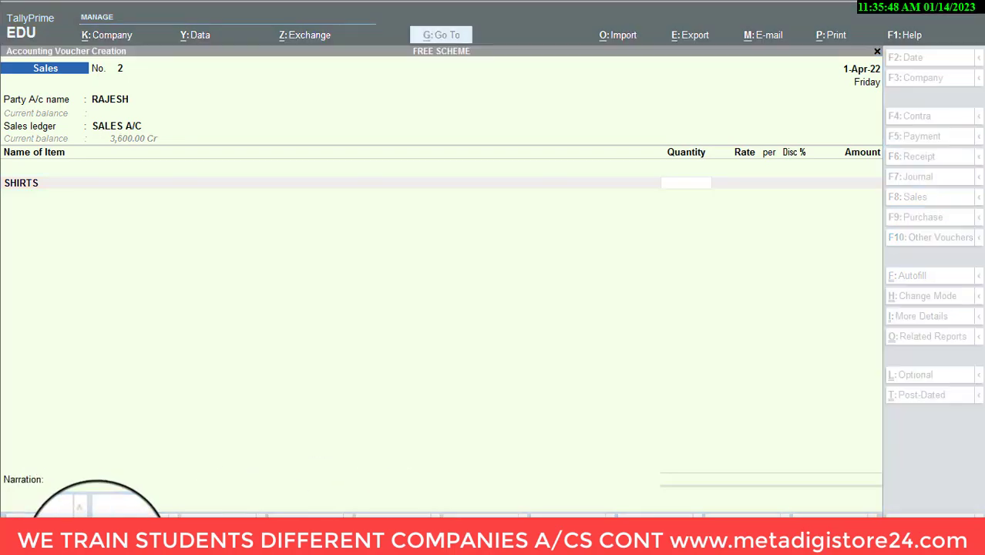
{"action": "key", "text": "alt+Tab"}
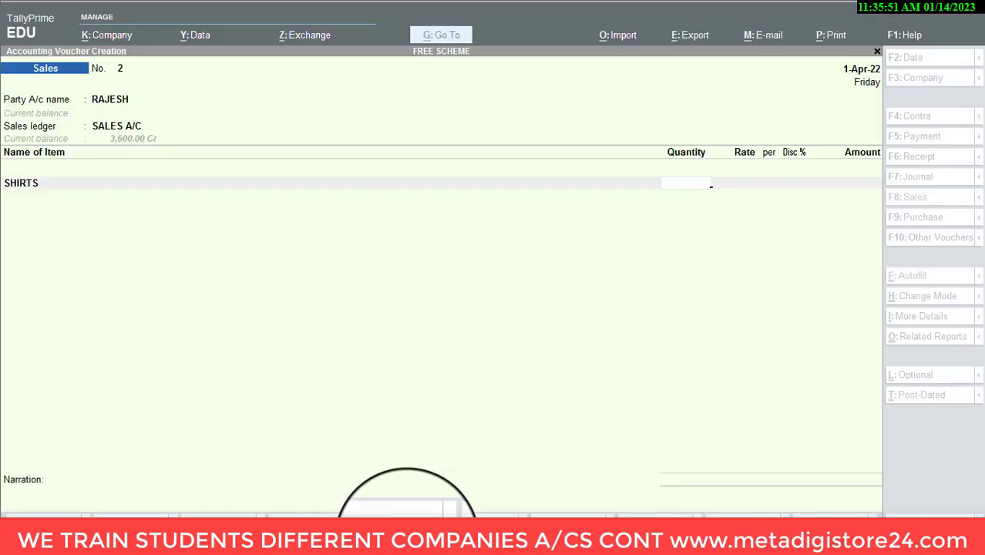
{"action": "left_click", "coordinate": [406, 535]}
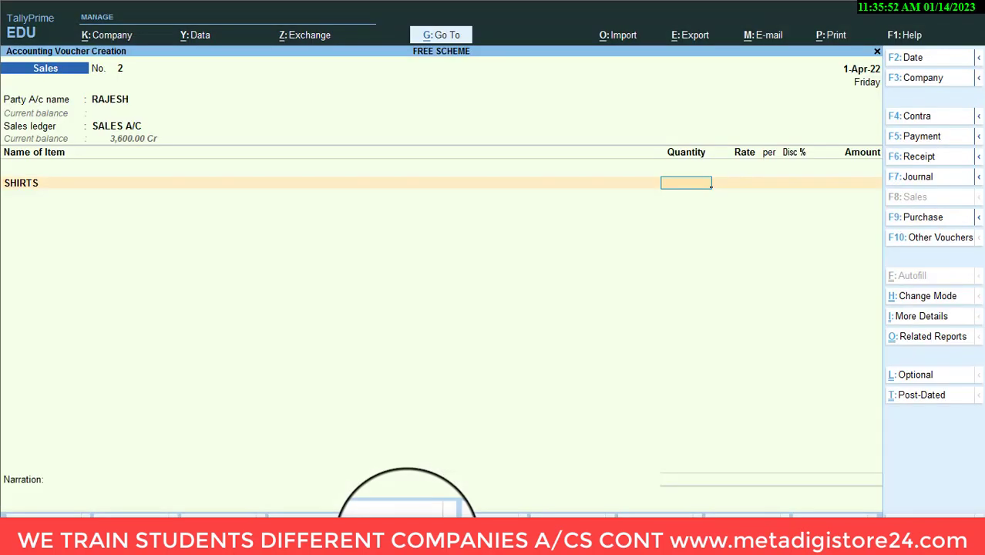
{"action": "type", "text": "20"}
{"action": "key", "text": "Return"}
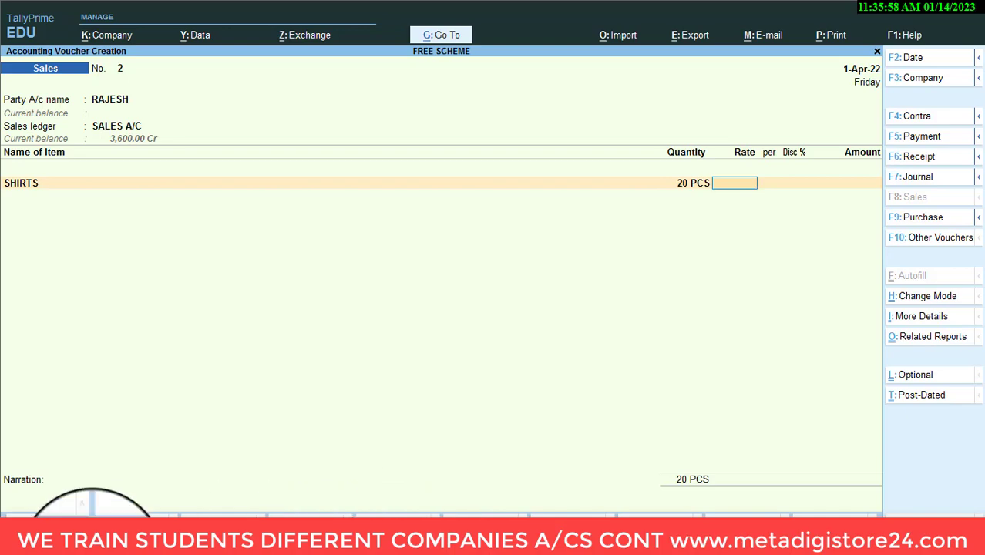
Check the shirts' rate in Word and set it to 200 per PCS in the TallyPrime voucher
{"action": "left_click", "coordinate": [105, 532]}
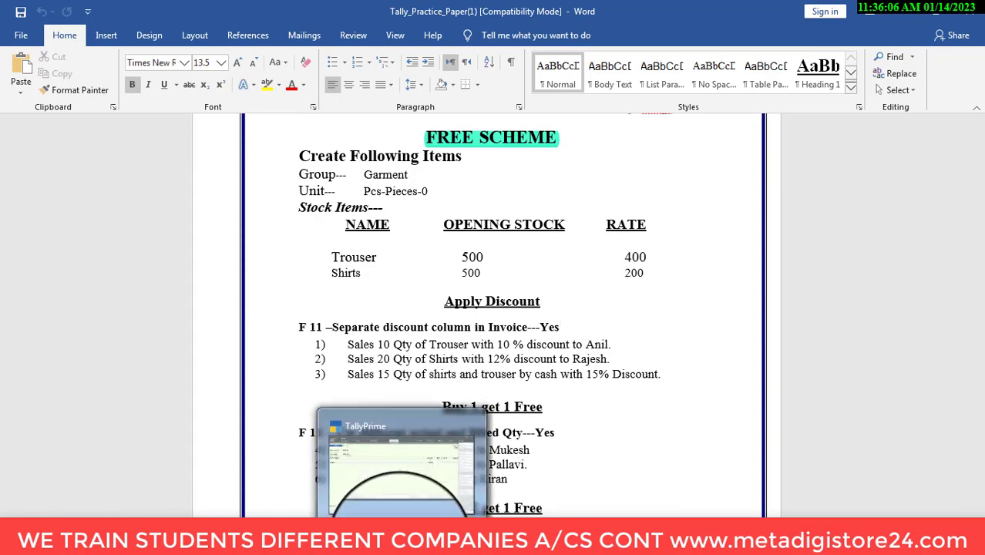
{"action": "left_click", "coordinate": [399, 532]}
{"action": "type", "text": "2"}
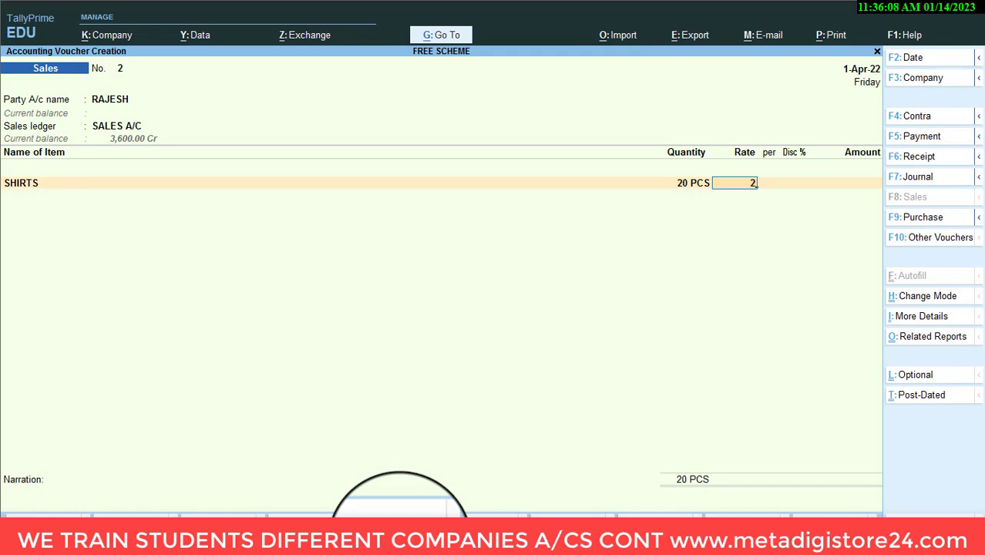
{"action": "type", "text": "00"}
{"action": "key", "text": "Return"}
{"action": "key", "text": "Return"}
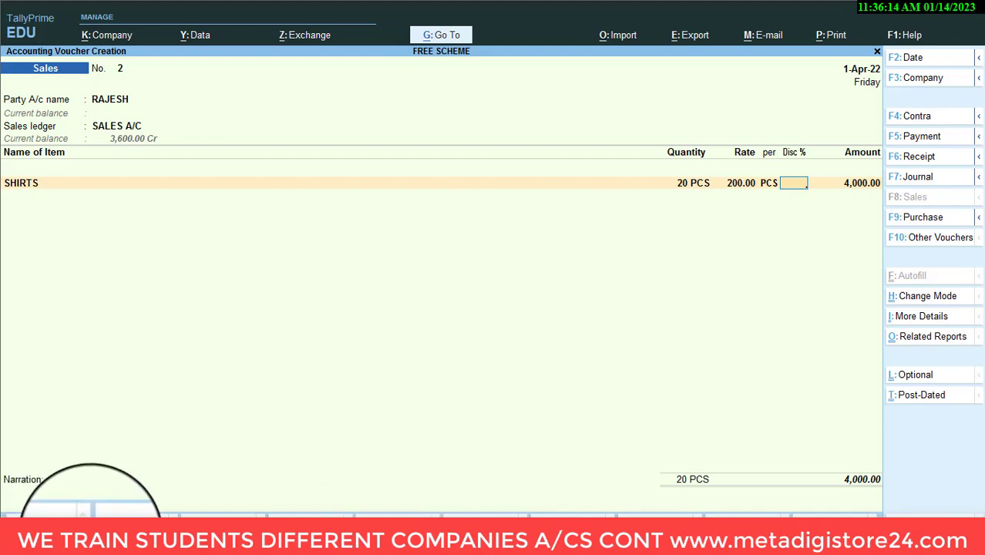
Check the discount in Word, enter 12 % for the shirts in TallyPrime and save the sales voucher
{"action": "key", "text": "alt+Tab"}
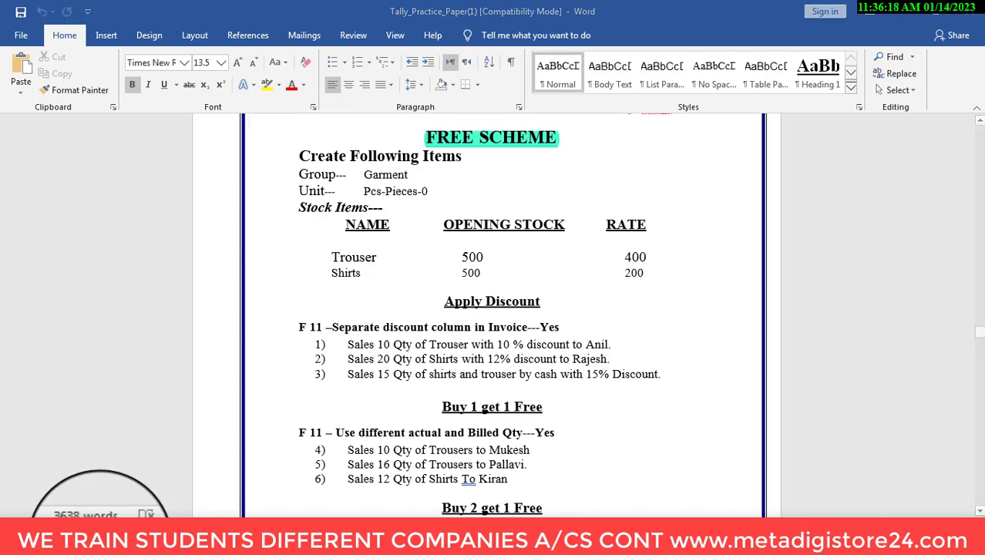
{"action": "key", "text": "alt+Tab"}
{"action": "type", "text": "12"}
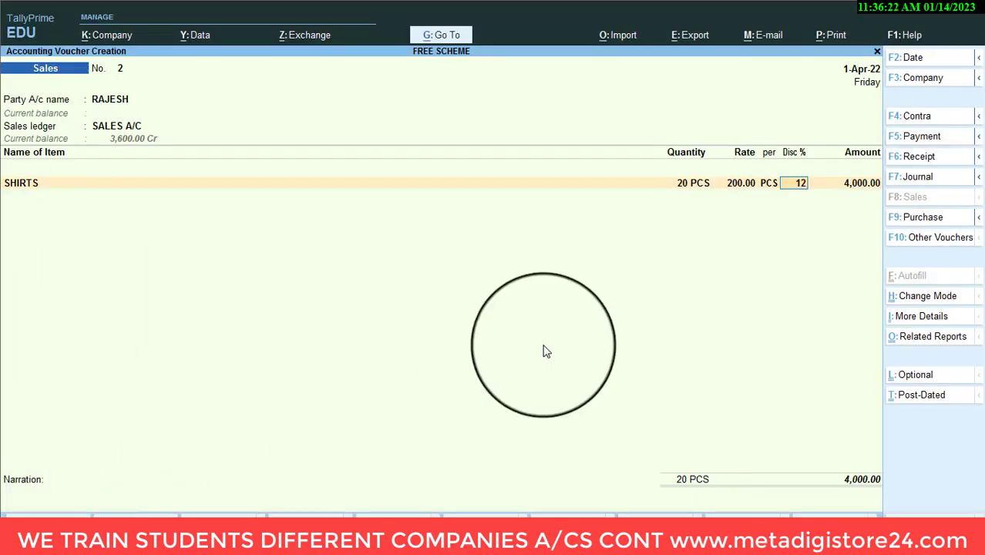
{"action": "key", "text": "Return"}
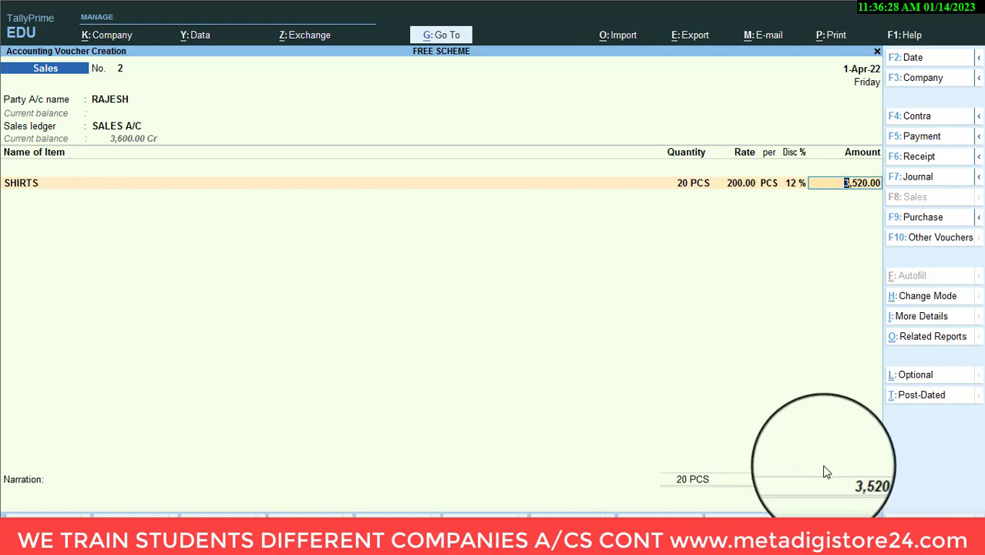
{"action": "key", "text": "ctrl"}
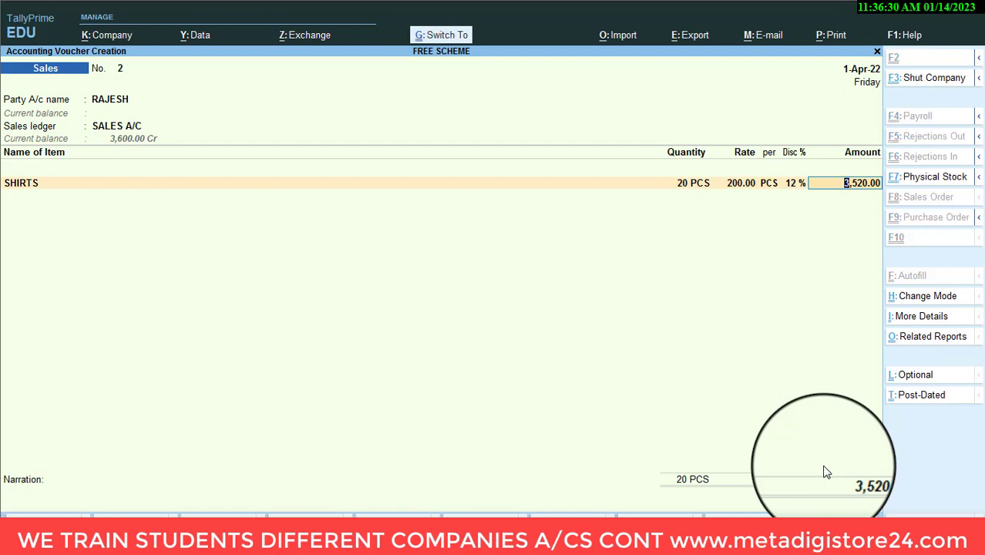
{"action": "key", "text": "ctrl+a"}
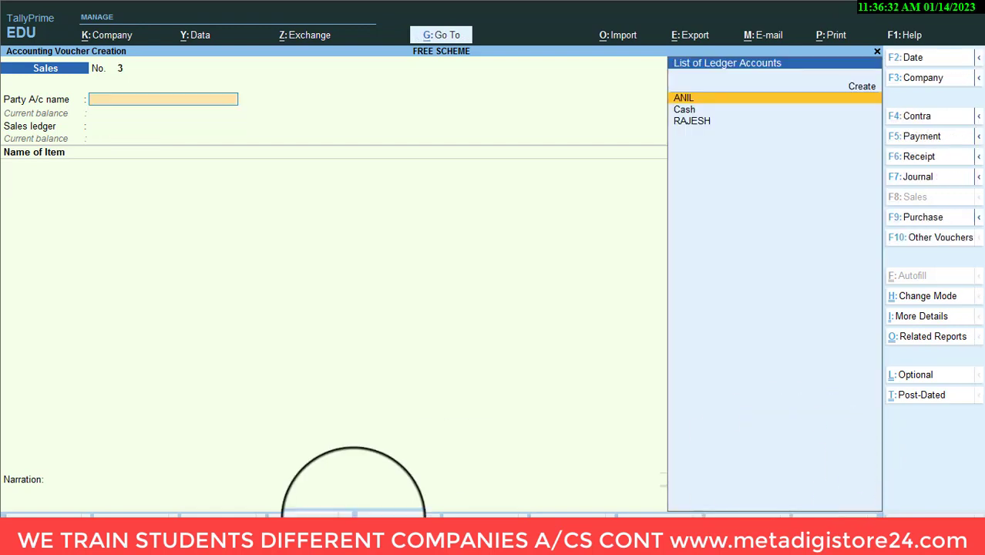
Read the third discount exercise in Word, and set Cash as party account and SALES A/C as sales ledger in TallyPrime's new sales voucher
{"action": "left_click", "coordinate": [97, 509]}
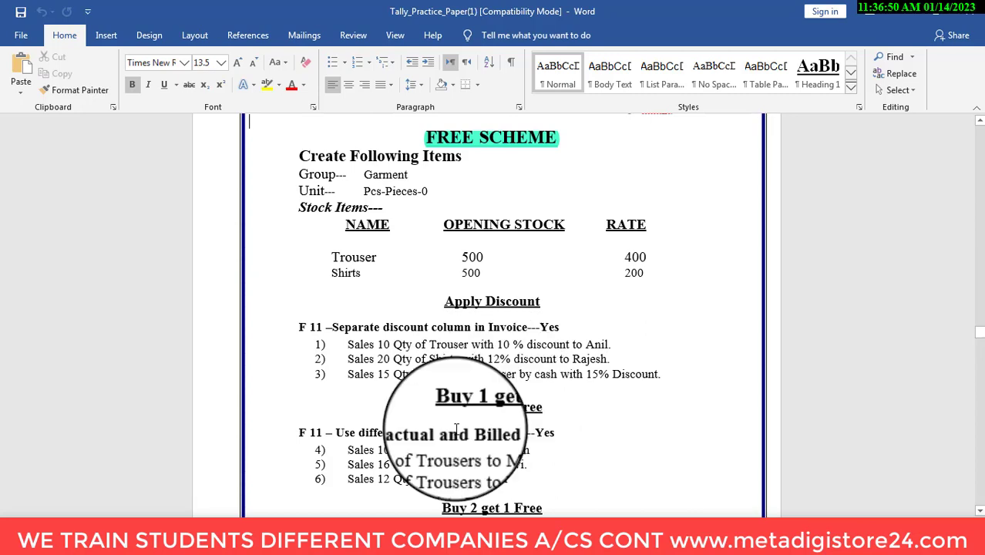
{"action": "key", "text": "alt+Tab"}
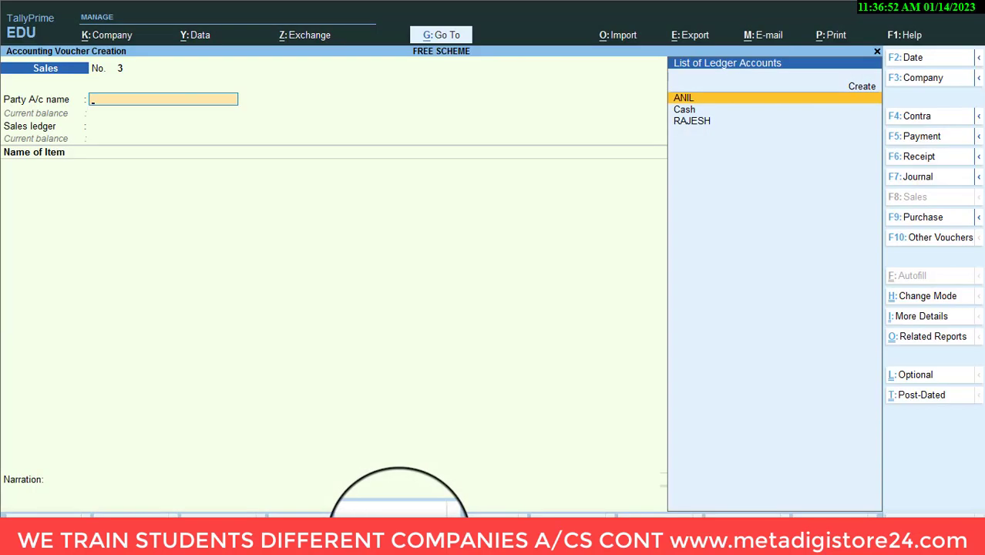
{"action": "key", "text": "Down"}
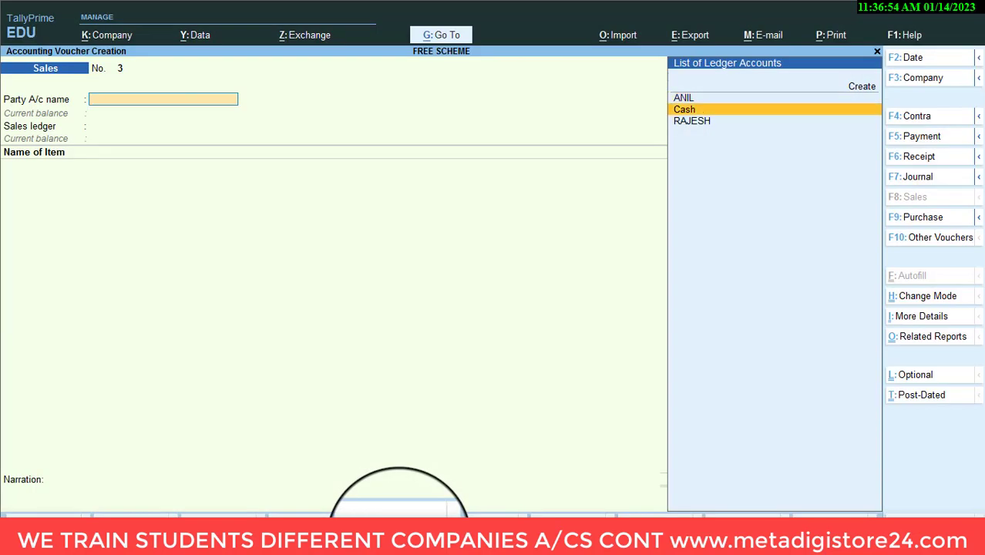
{"action": "key", "text": "Return"}
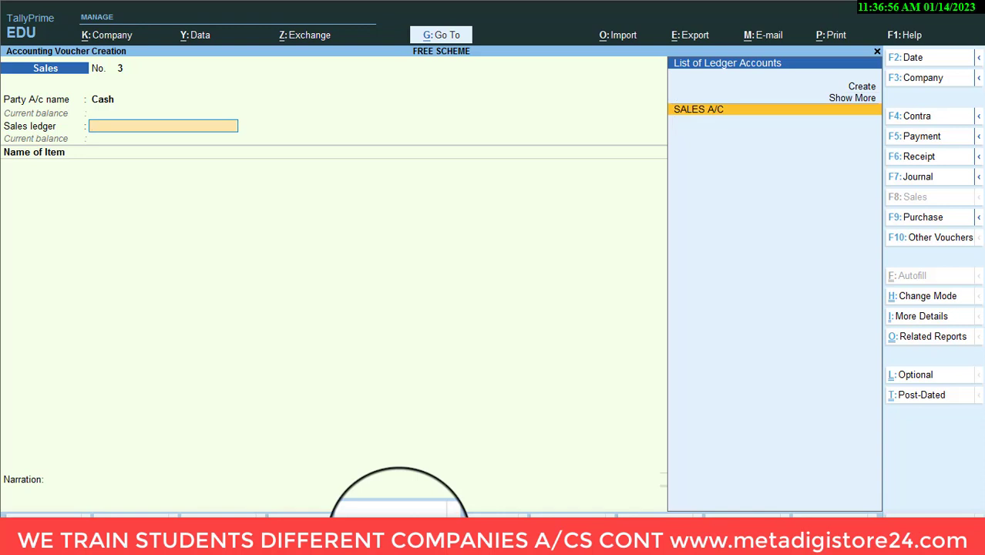
{"action": "key", "text": "Return"}
Add the TROUSER item to the cash sale with 15 PCS at rate 400 and a 15 % discount
{"action": "type", "text": "T"}
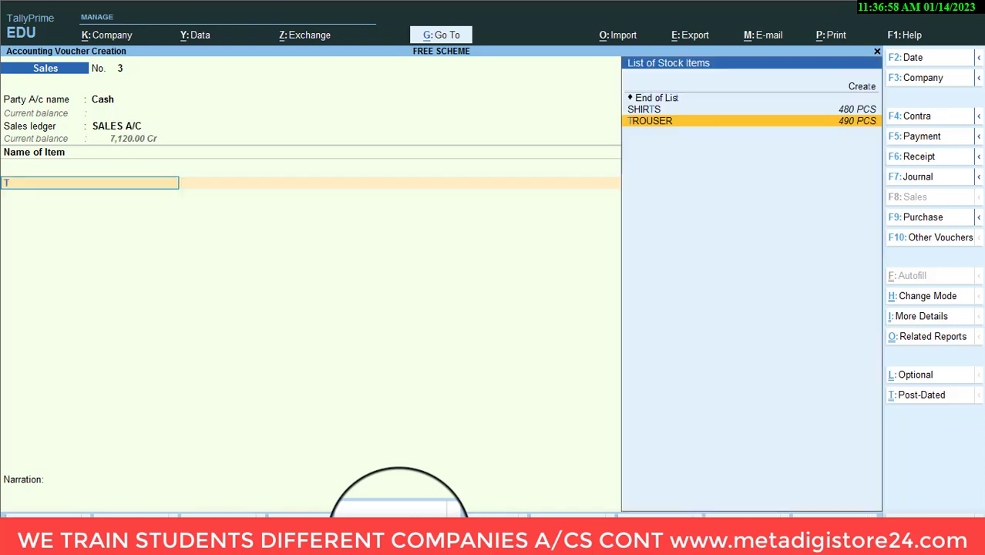
{"action": "key", "text": "Return"}
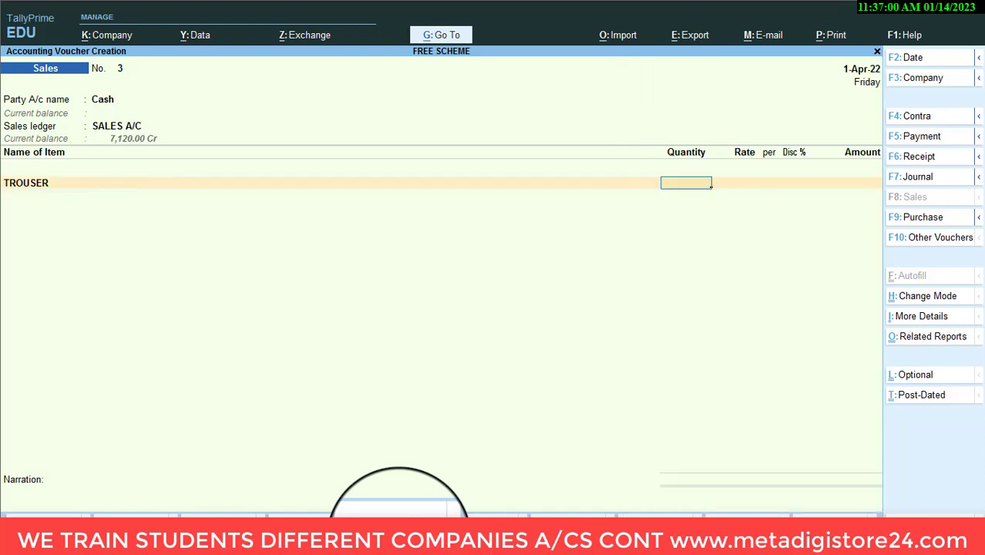
{"action": "type", "text": "15"}
{"action": "key", "text": "Return"}
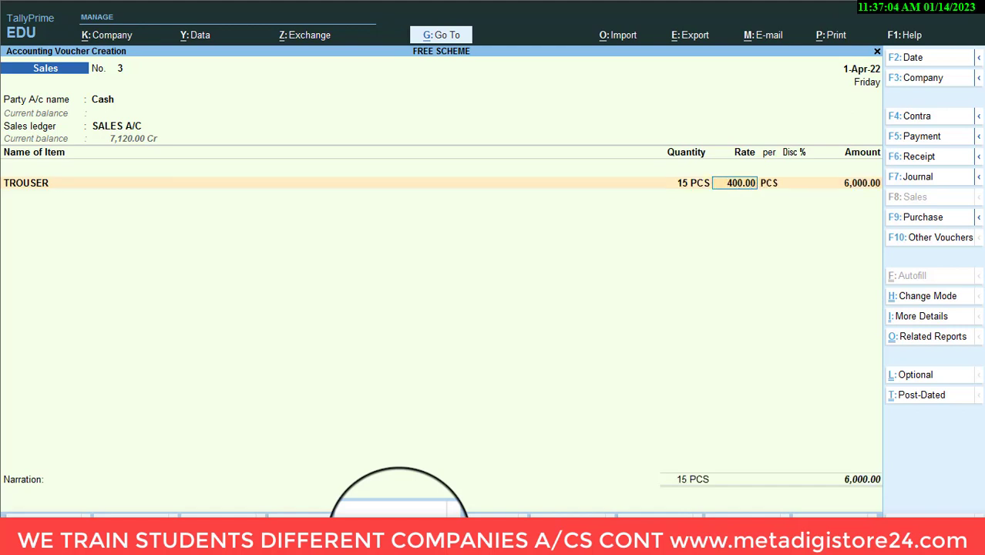
{"action": "key", "text": "Return"}
{"action": "key", "text": "Return"}
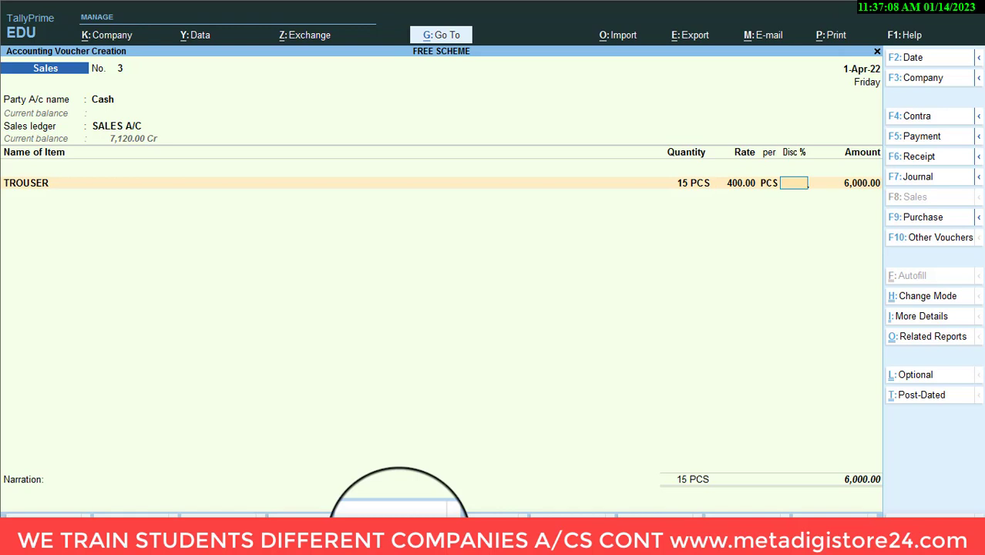
{"action": "type", "text": "15"}
{"action": "key", "text": "Return"}
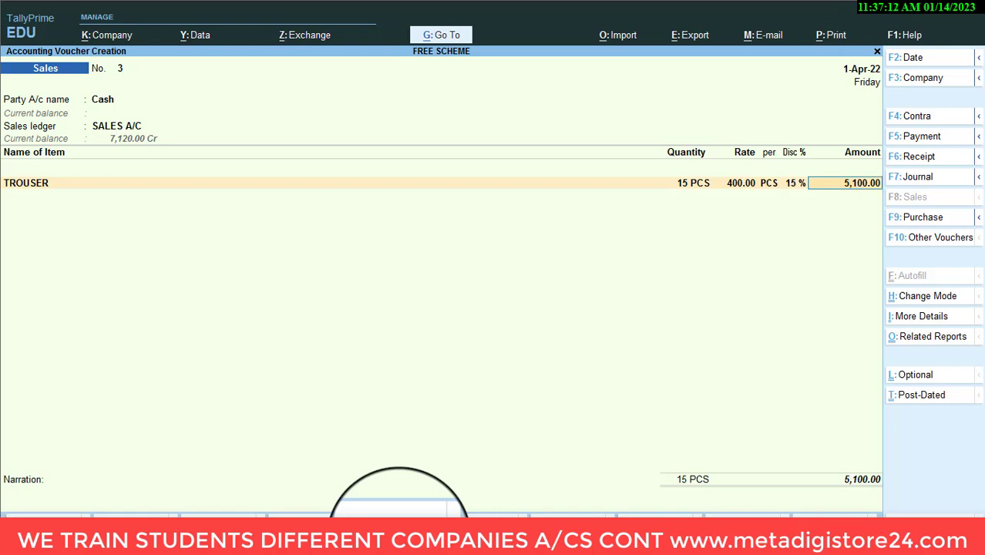
Add the SHIRTS item to the cash sale with 15 PCS at rate 200 and a 15 % discount, and finish the item list
{"action": "key", "text": "Return"}
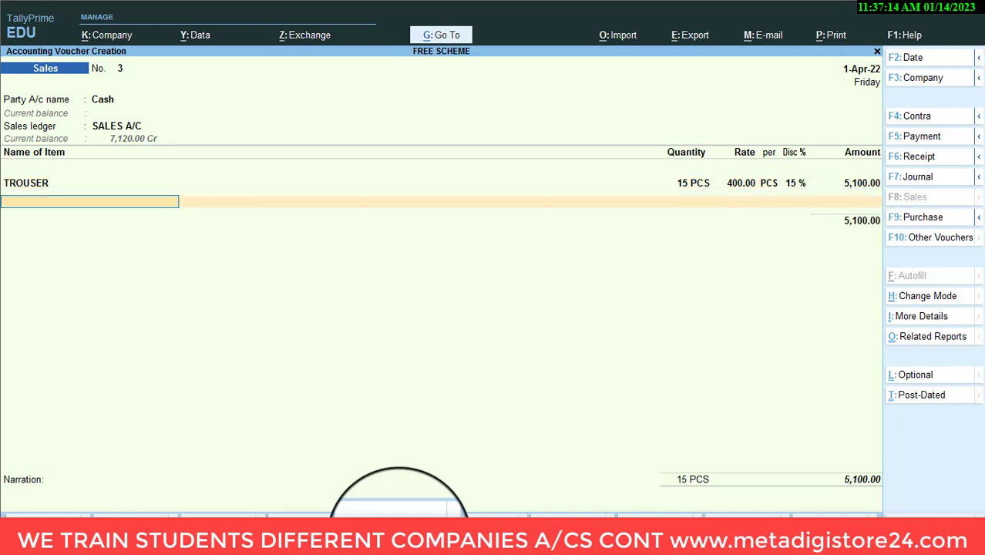
{"action": "type", "text": "S"}
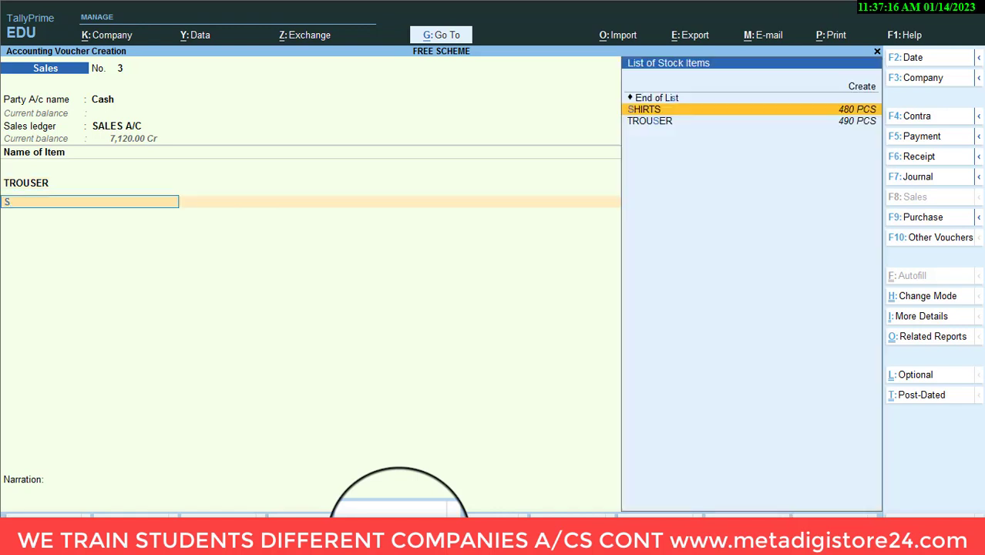
{"action": "key", "text": "Return"}
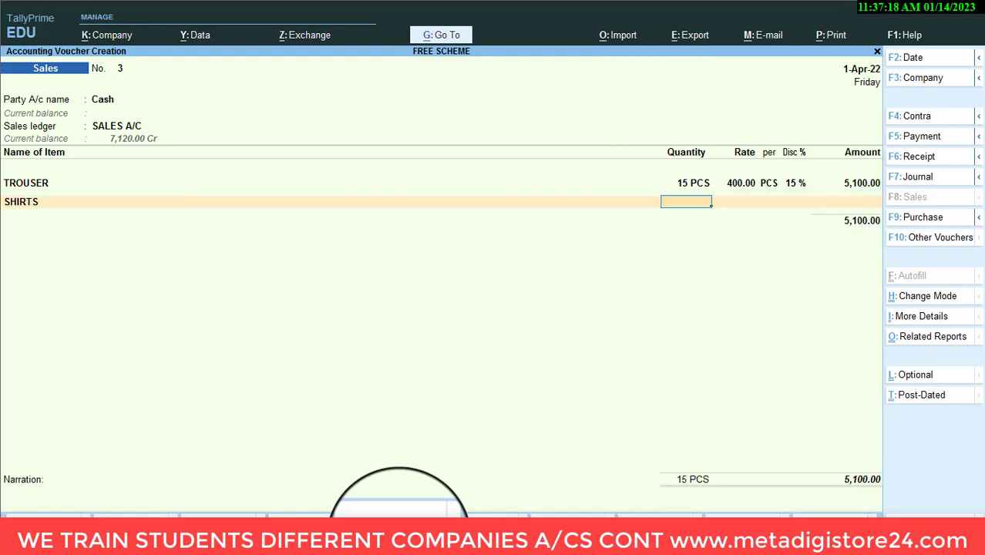
{"action": "type", "text": "15"}
{"action": "key", "text": "Return"}
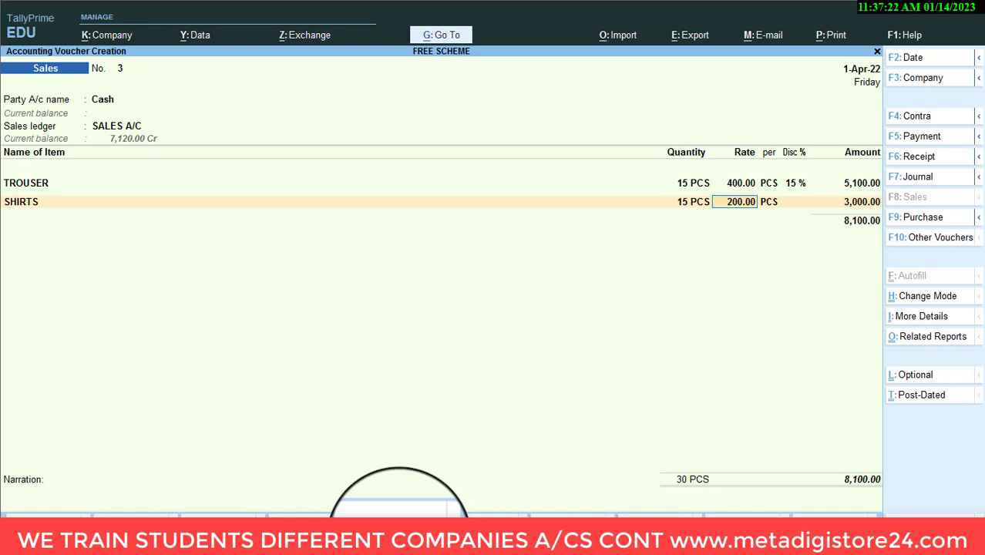
{"action": "key", "text": "Return"}
{"action": "key", "text": "Return"}
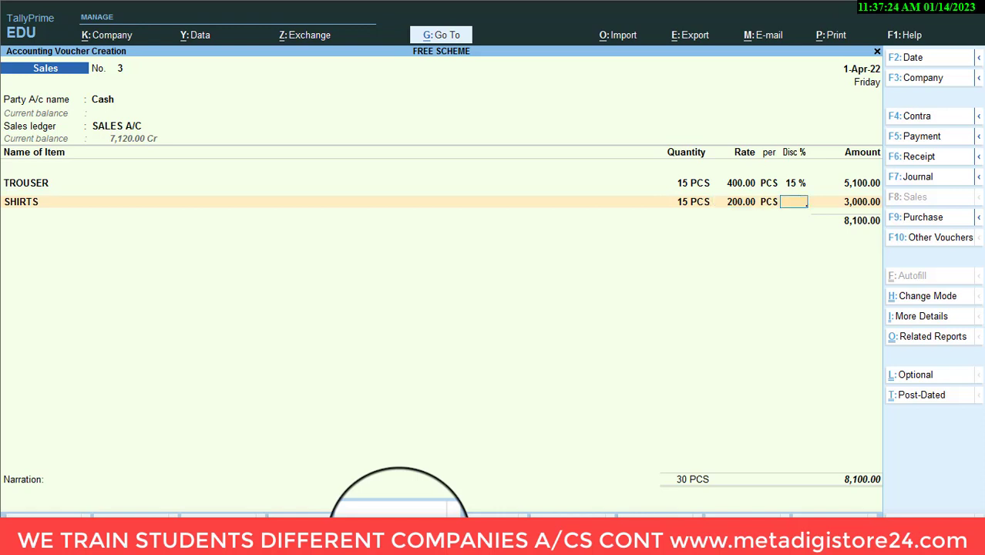
{"action": "type", "text": "15"}
{"action": "key", "text": "Return"}
{"action": "key", "text": "Return"}
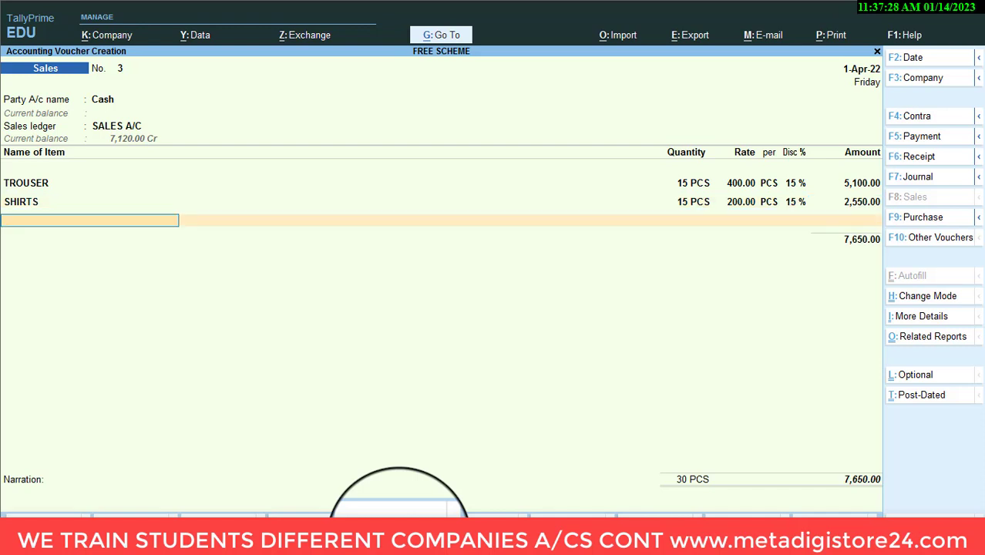
{"action": "key", "text": "Return"}
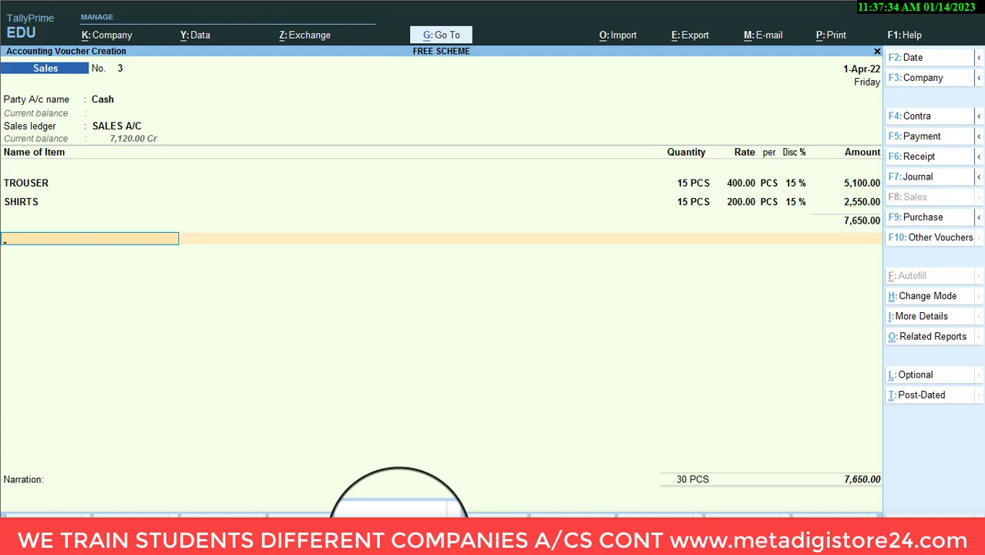
Preview the cash sale's printed invoice, zoom in to check its item lines, and return to the voucher
{"action": "key", "text": "ctrl"}
{"action": "key", "text": "ctrl+p"}
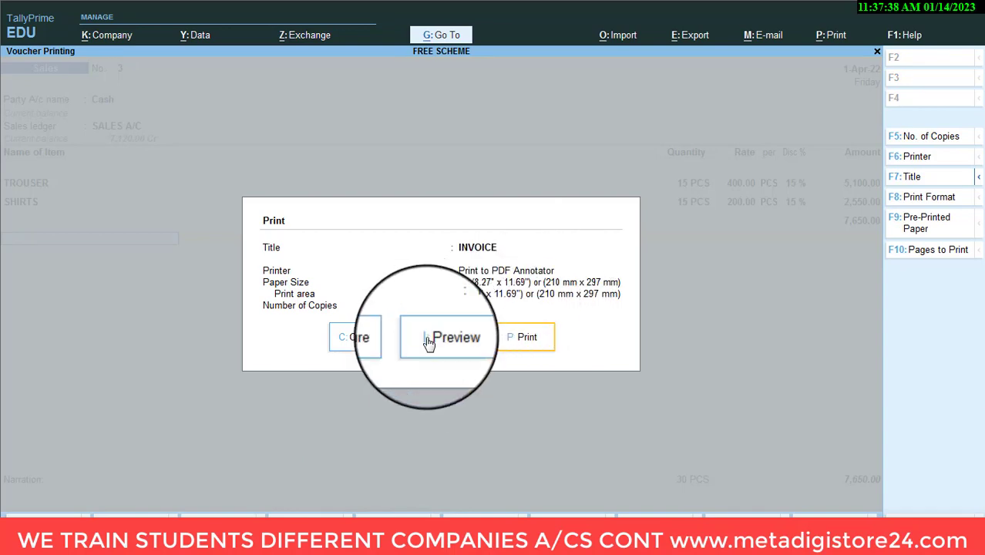
{"action": "left_click", "coordinate": [457, 339]}
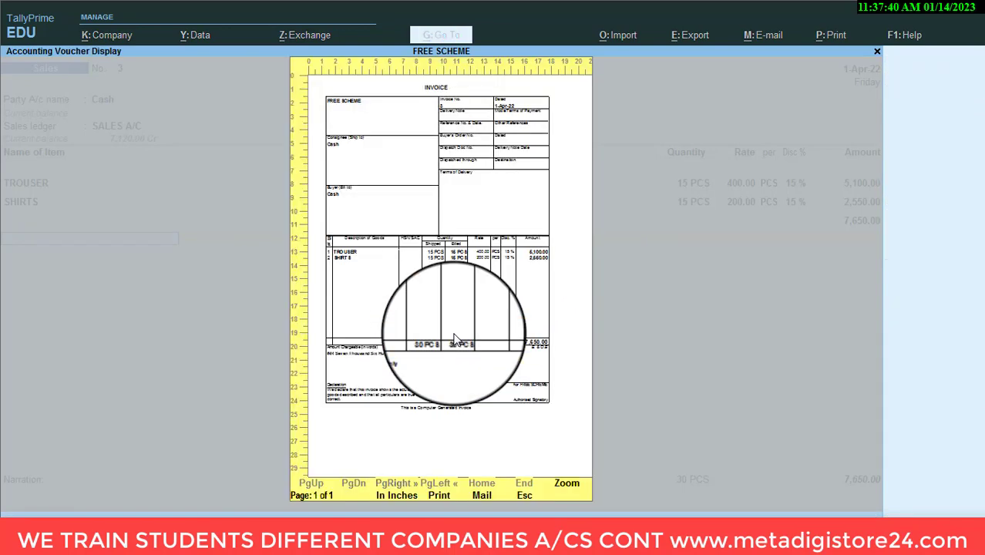
{"action": "left_click", "coordinate": [570, 487]}
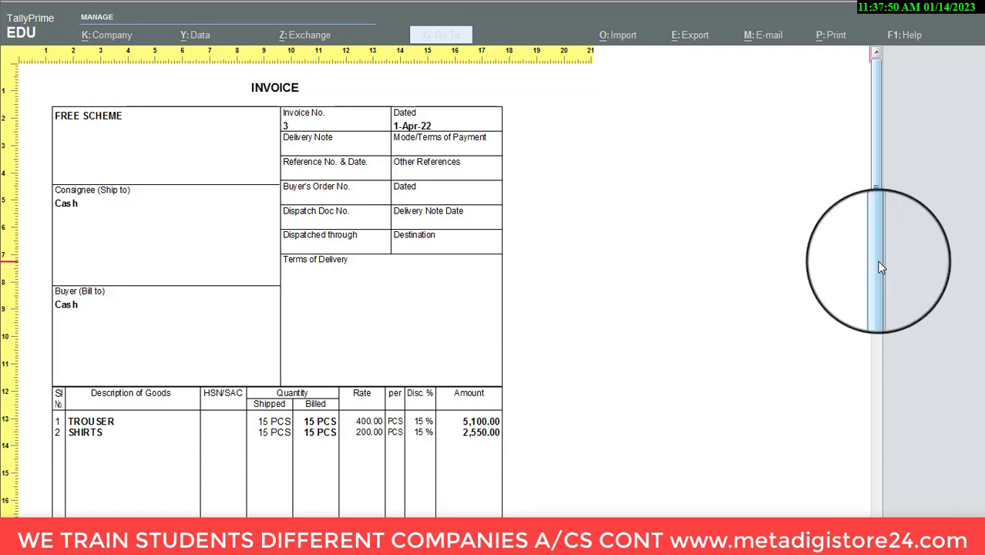
{"action": "left_click_drag", "start_coordinate": [877, 263], "coordinate": [889, 219]}
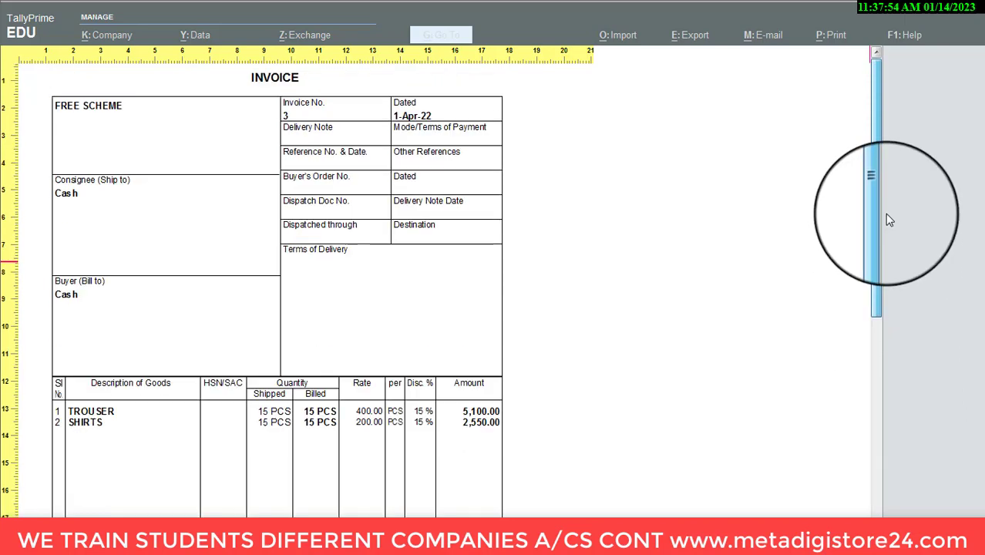
{"action": "key", "text": "z"}
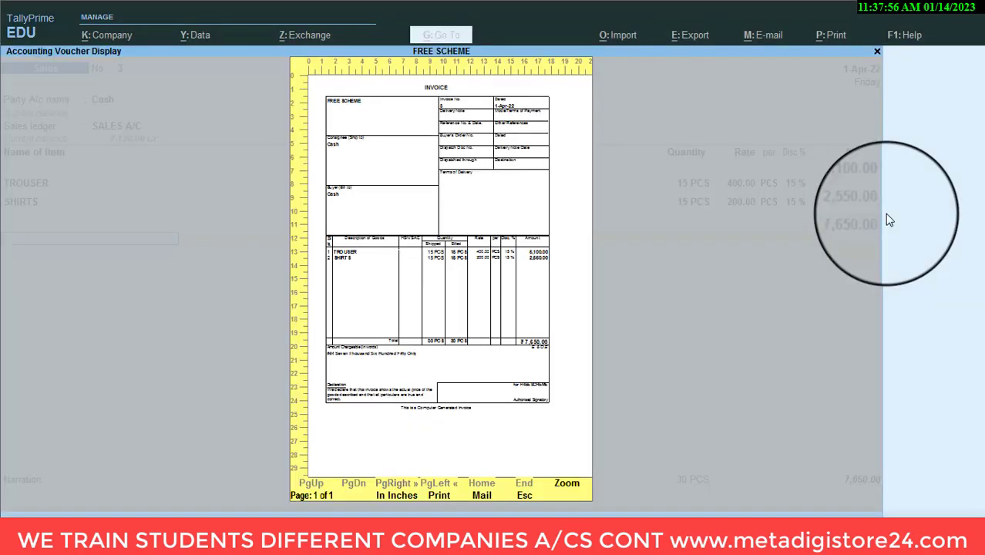
{"action": "key", "text": "Escape"}
{"action": "key", "text": "Escape"}
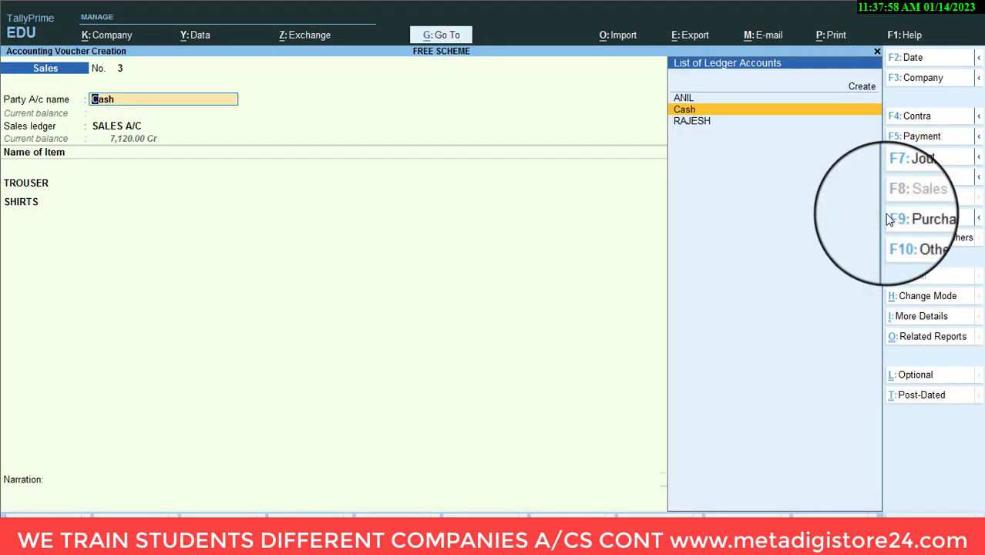
Save the cash sales voucher and return to the Gateway of Tally
{"action": "key", "text": "Return"}
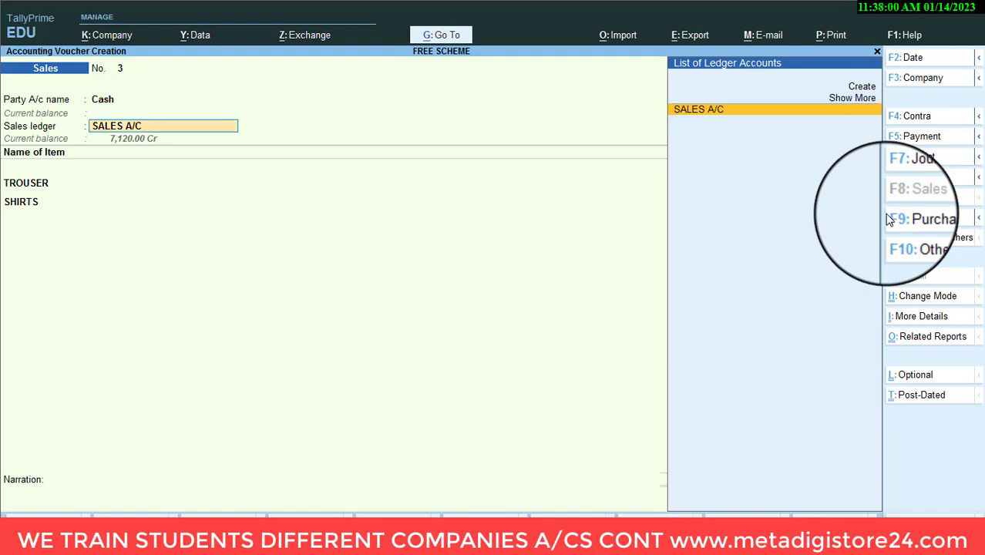
{"action": "key", "text": "Return"}
{"action": "key", "text": "Return"}
{"action": "key", "text": "Return"}
{"action": "key", "text": "Return"}
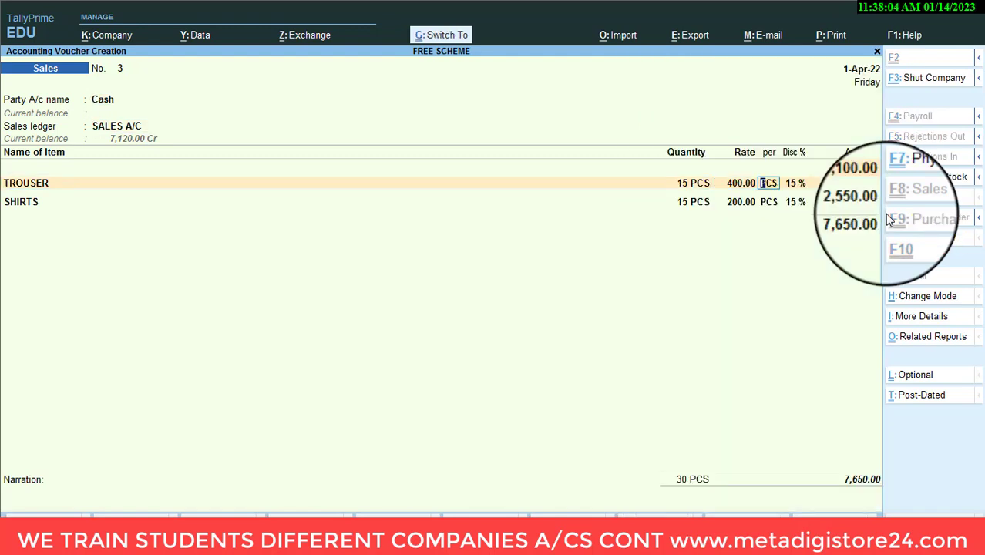
{"action": "key", "text": "ctrl+a"}
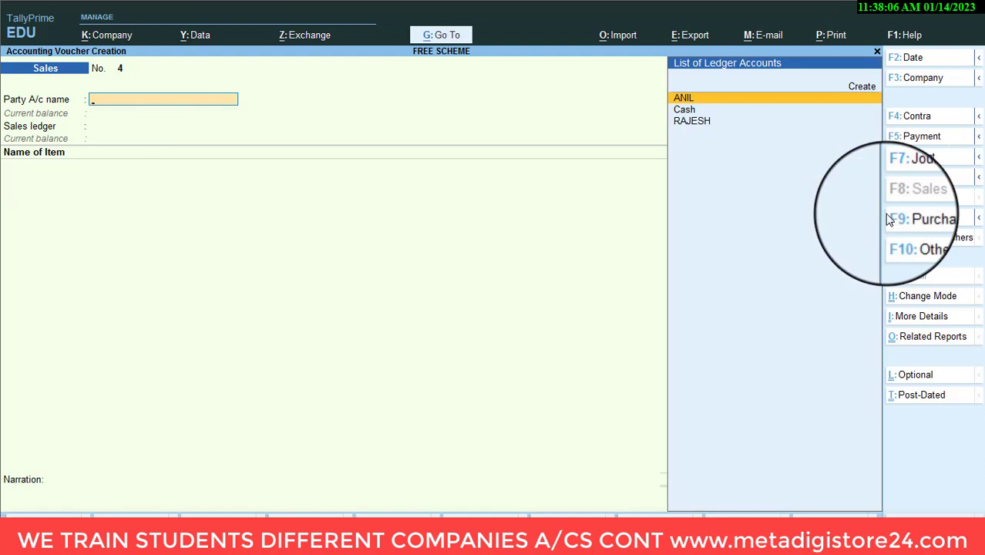
{"action": "key", "text": "Escape"}
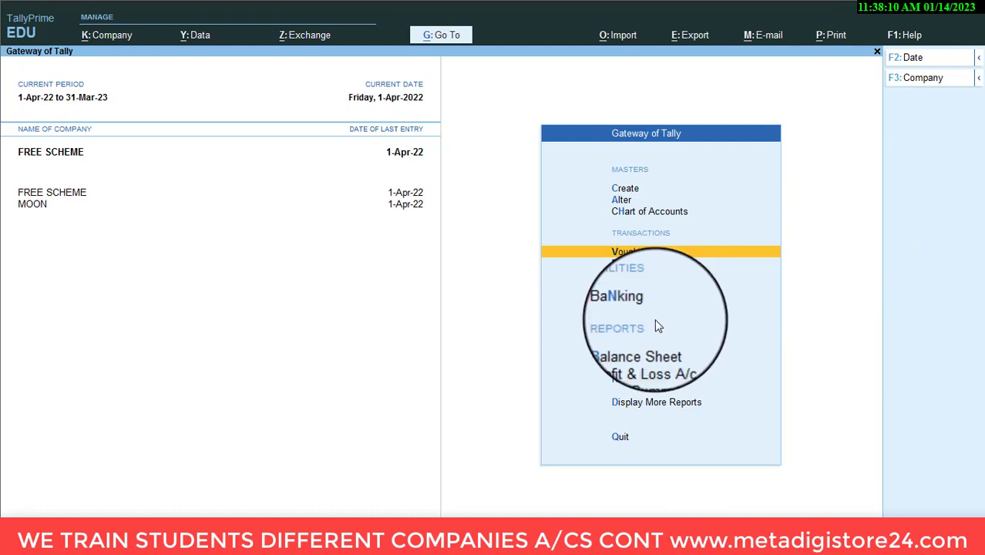
Open the Ledger Outstandings report from the Ledger Reports group
{"action": "left_click", "coordinate": [649, 403]}
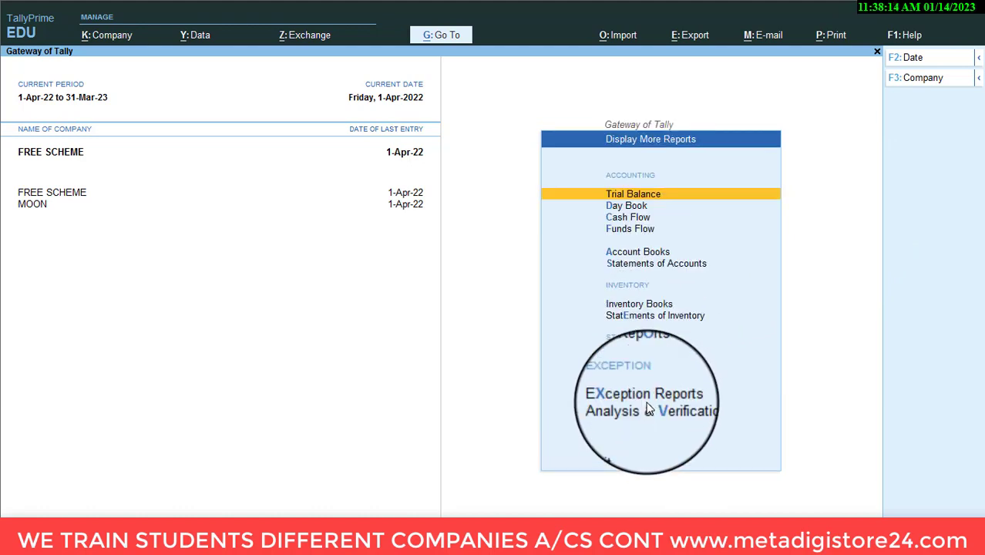
{"action": "key", "text": "Escape"}
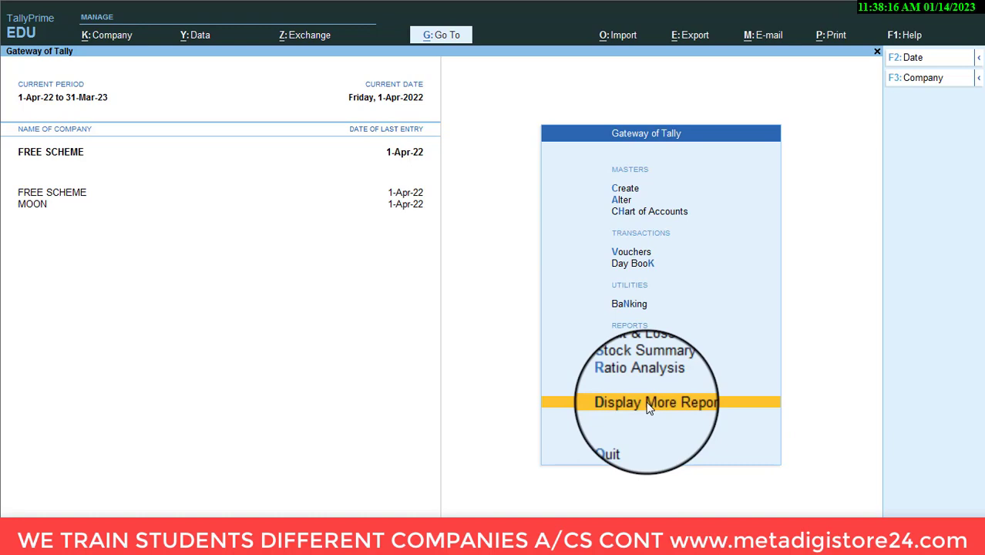
{"action": "left_click", "coordinate": [443, 40]}
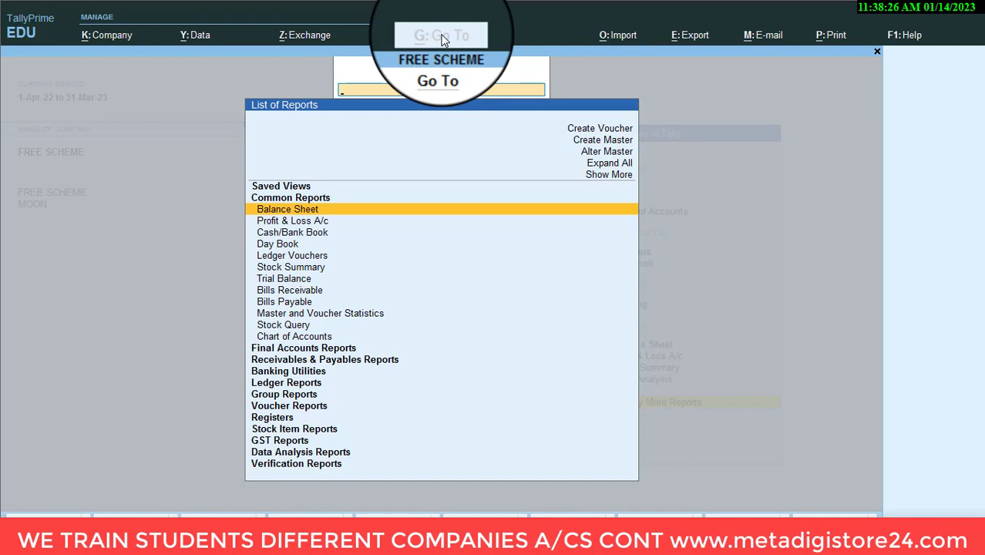
{"action": "key", "text": "Down"}
{"action": "key", "text": "Down"}
{"action": "key", "text": "Down"}
{"action": "key", "text": "Down"}
{"action": "key", "text": "Down"}
{"action": "key", "text": "Down"}
{"action": "key", "text": "Down"}
{"action": "key", "text": "Down"}
{"action": "key", "text": "Down"}
{"action": "key", "text": "Down"}
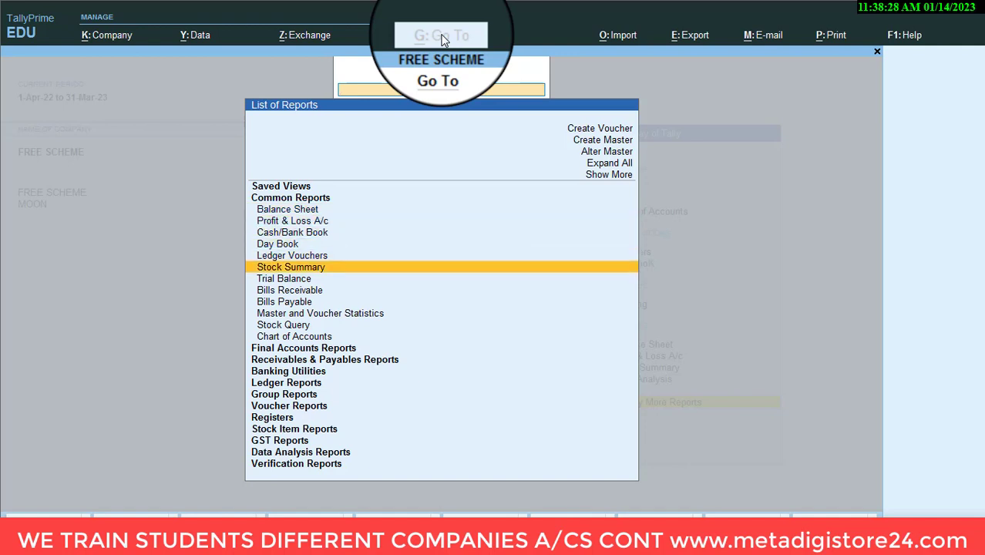
{"action": "key", "text": "Down"}
{"action": "key", "text": "Down"}
{"action": "key", "text": "Down"}
{"action": "key", "text": "Down"}
{"action": "key", "text": "Down"}
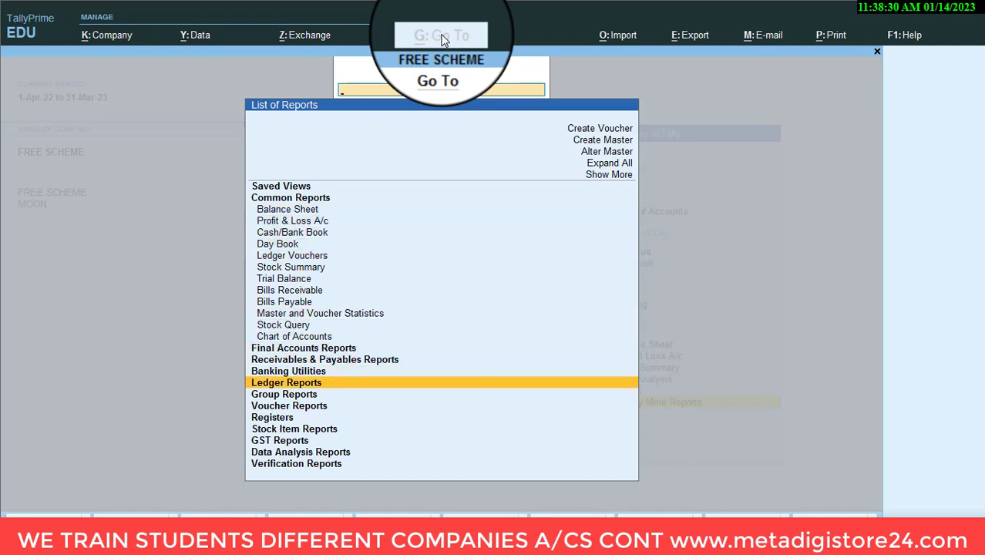
{"action": "key", "text": "Return"}
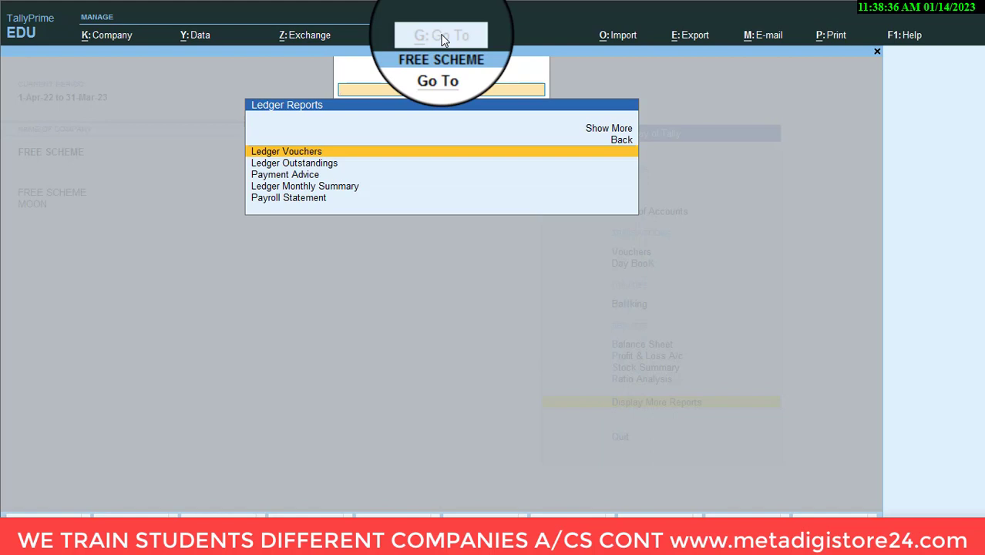
{"action": "key", "text": "Down"}
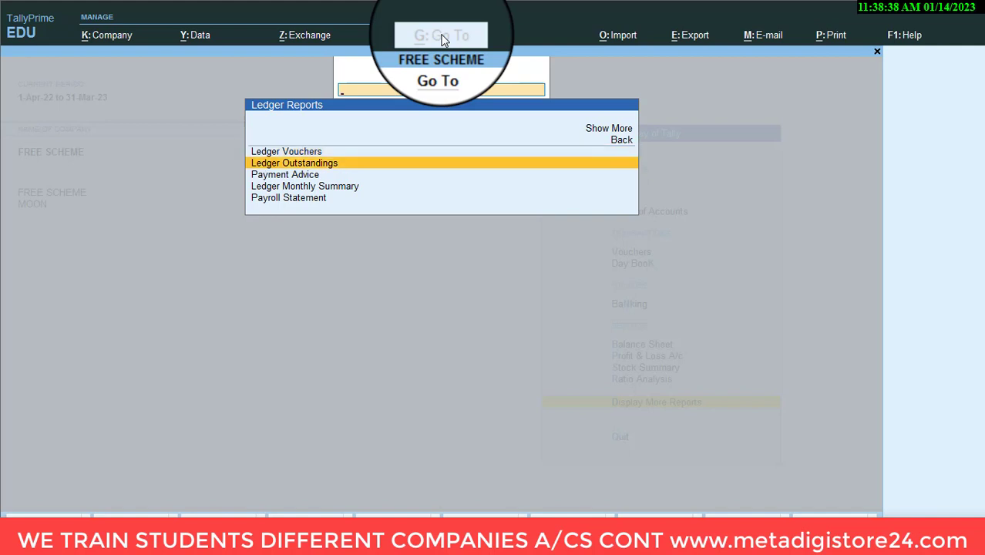
{"action": "key", "text": "Return"}
Examine the first customer's outstanding bills in detailed view and return to the ledger list
{"action": "key", "text": "Return"}
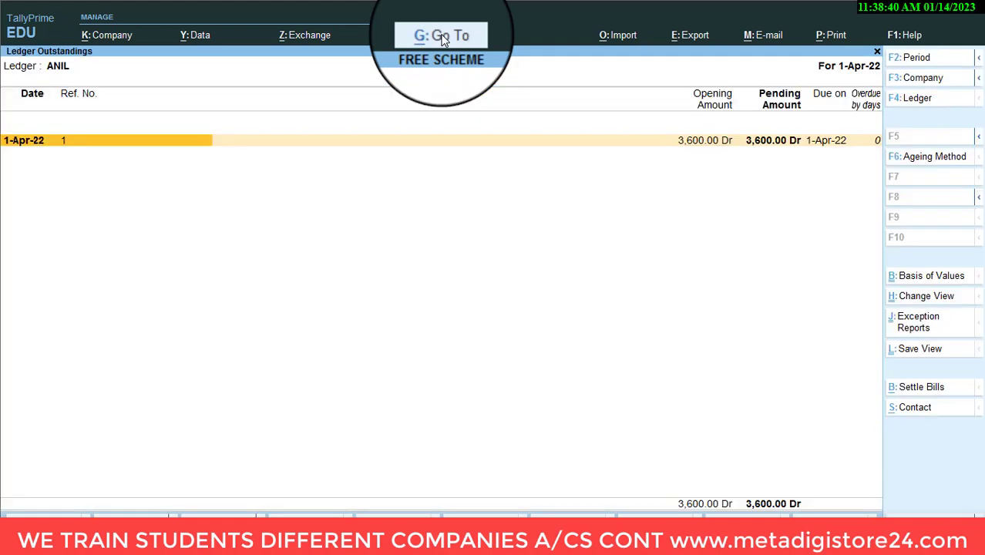
{"action": "key", "text": "alt+F5"}
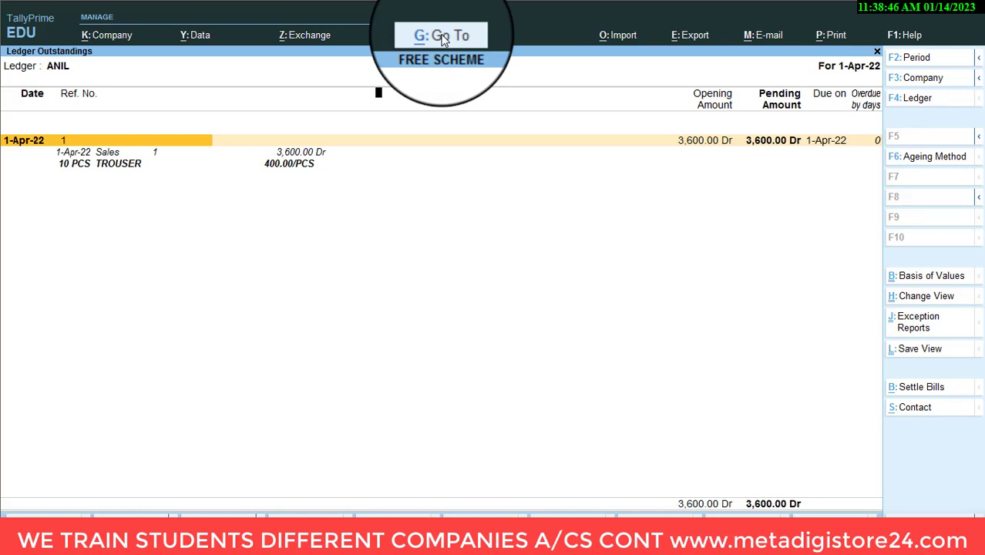
{"action": "key", "text": "Escape"}
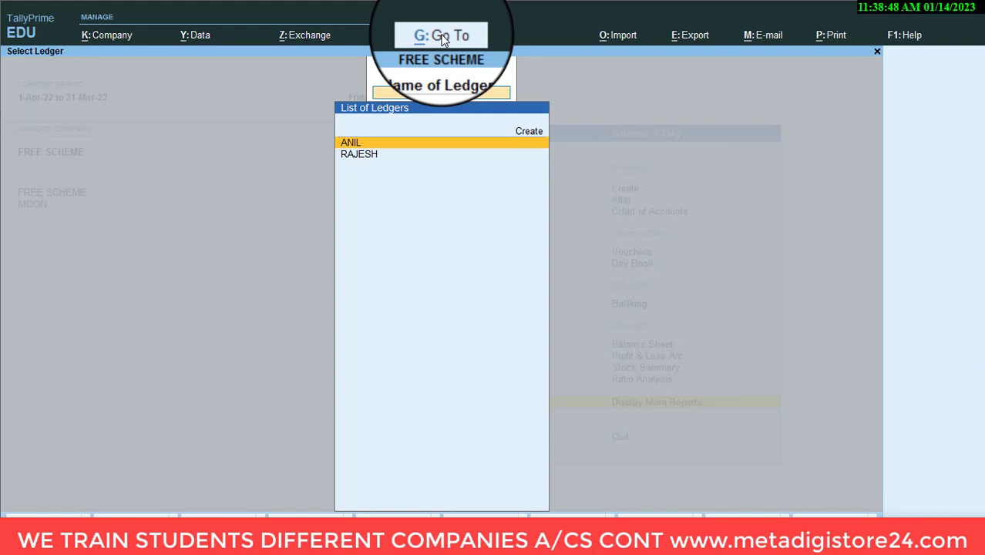
Examine the second customer's outstanding bills in detailed view and return to the Gateway of Tally
{"action": "key", "text": "Down"}
{"action": "key", "text": "Return"}
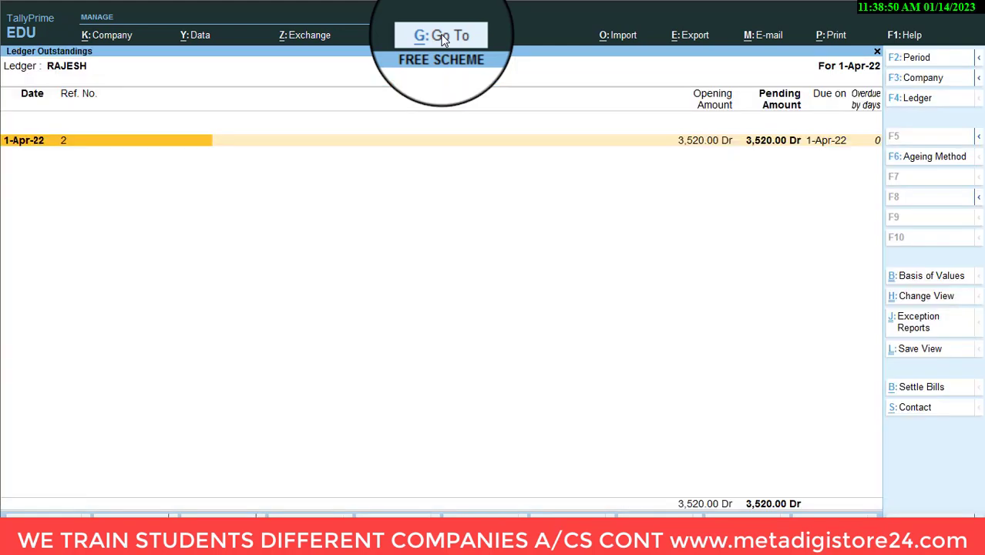
{"action": "key", "text": "alt+f5"}
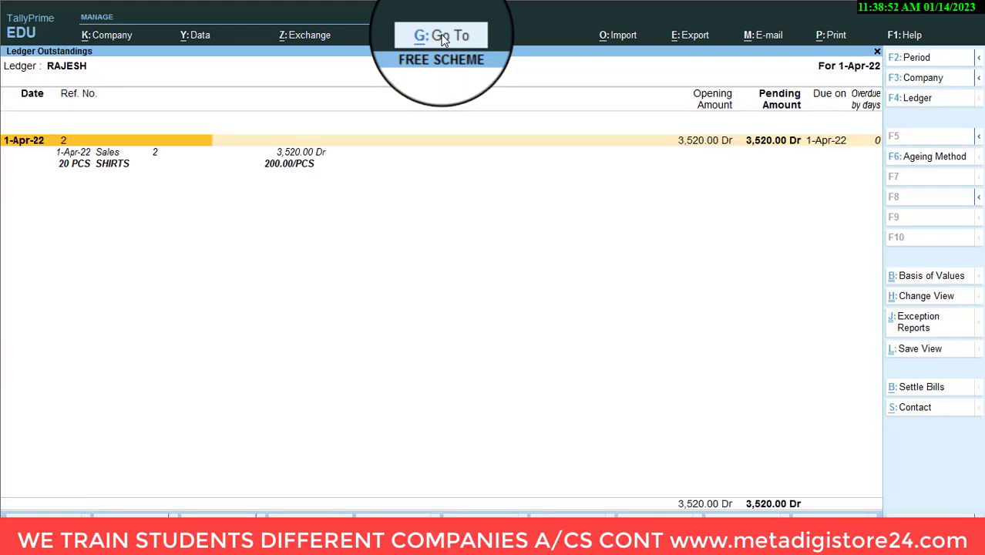
{"action": "key", "text": "Escape"}
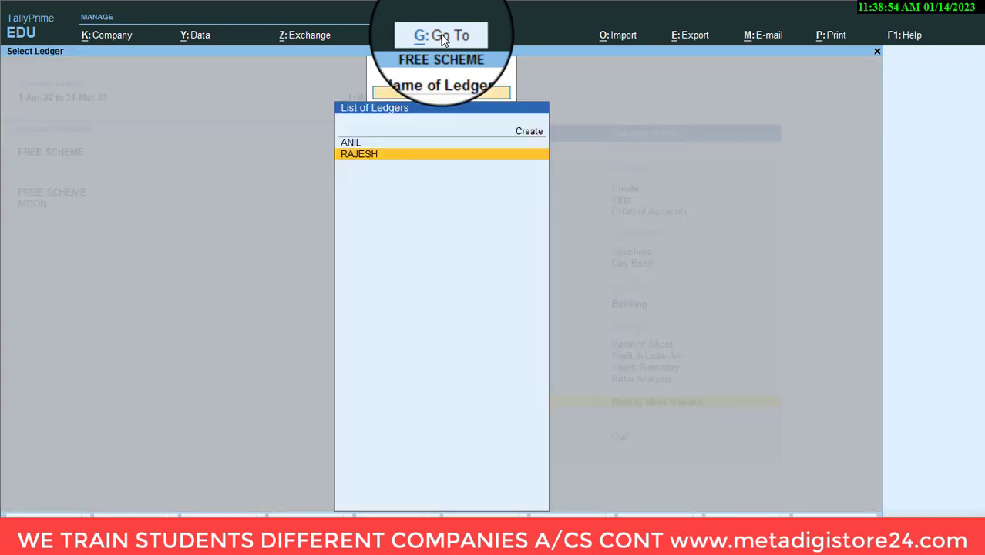
{"action": "key", "text": "Escape"}
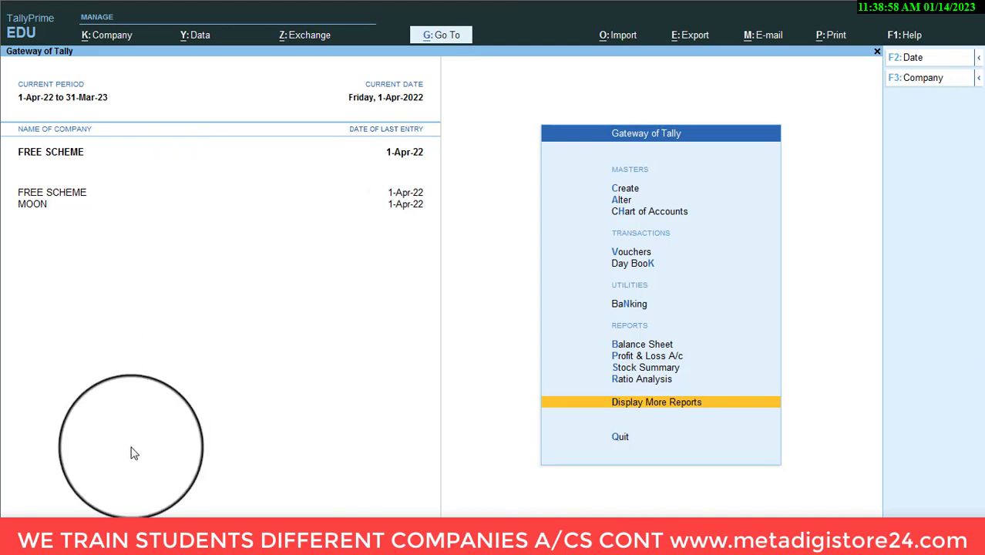
Switch to the practice paper in Word and review the Apply Discount and Buy 1 get 1 Free exercises
{"action": "left_click", "coordinate": [111, 541]}
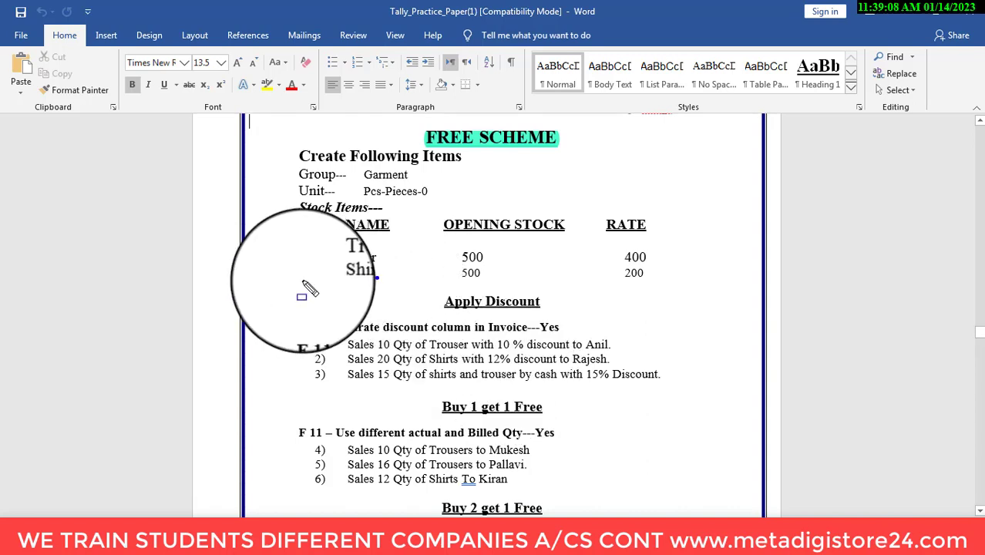
{"action": "left_click_drag", "start_coordinate": [293, 279], "coordinate": [723, 402]}
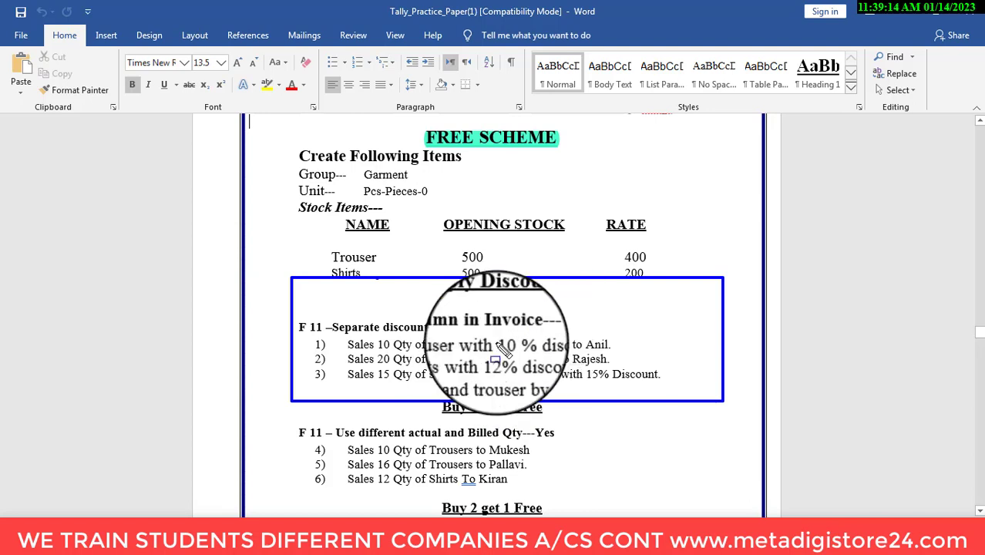
{"action": "key", "text": "e"}
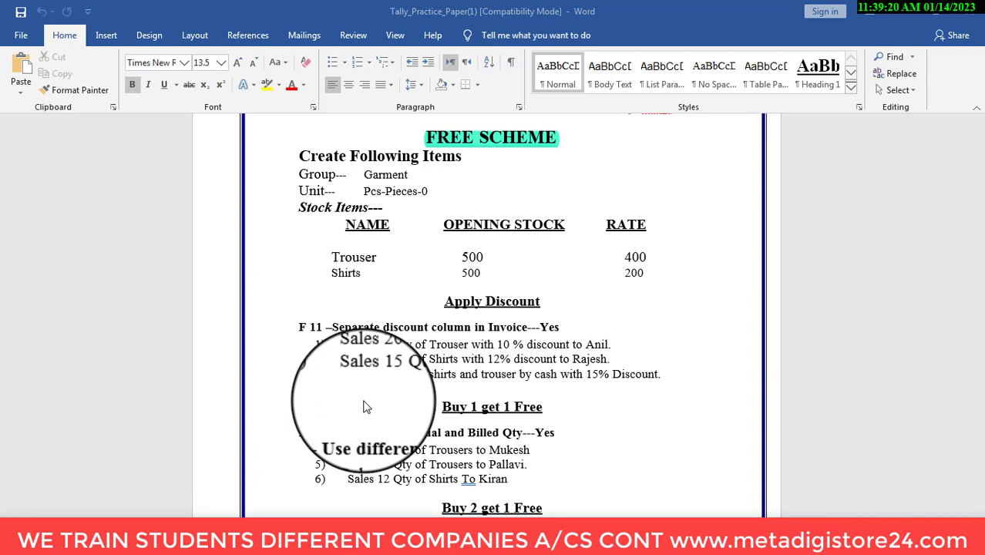
{"action": "mouse_move", "coordinate": [272, 395]}
{"action": "left_mouse_down"}
{"action": "mouse_move", "coordinate": [556, 413]}
{"action": "mouse_move", "coordinate": [622, 483]}
{"action": "mouse_move", "coordinate": [703, 507]}
{"action": "left_mouse_up"}
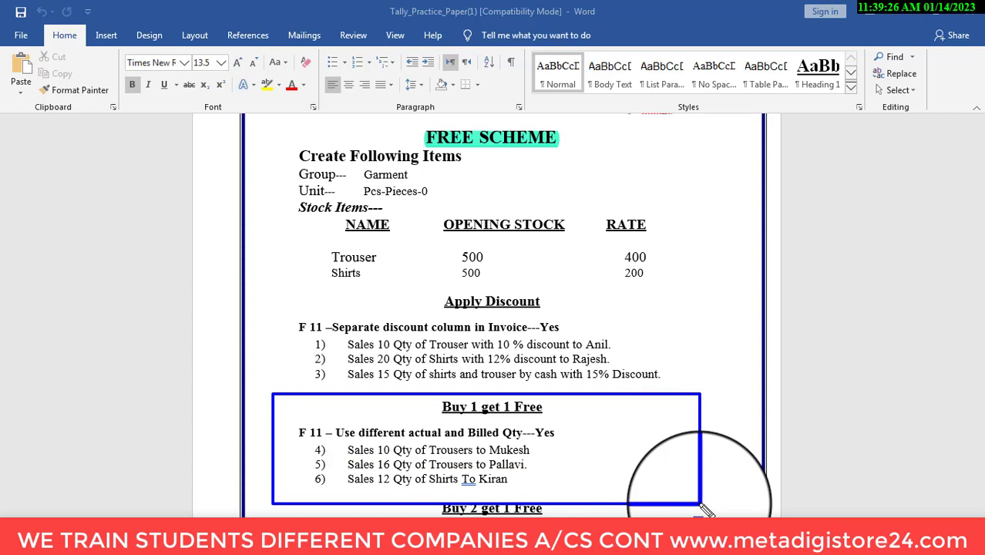
Look through the Free Scheme exercises in the practice paper down to the closing stock answers and return to the exercise's beginning
{"action": "key", "text": "Escape"}
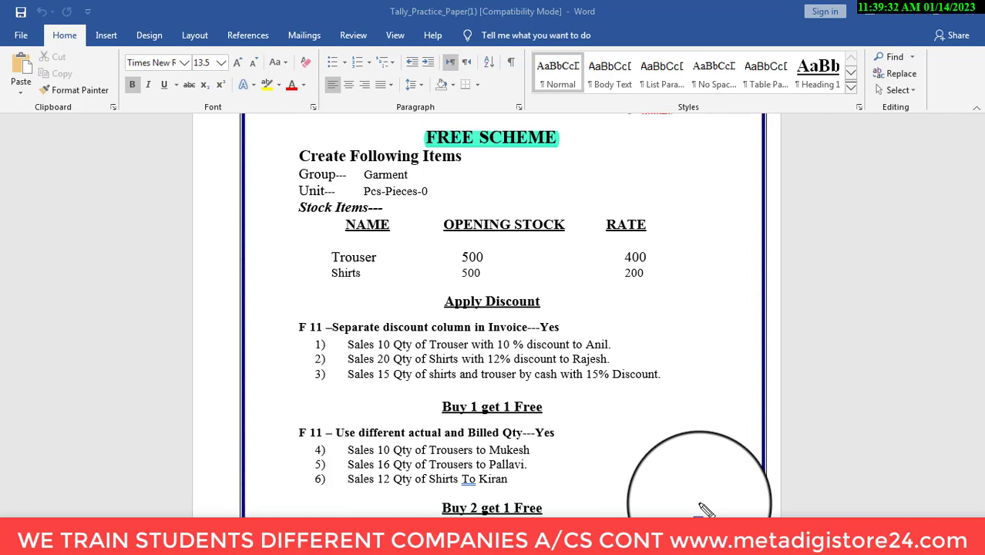
{"action": "left_click", "coordinate": [737, 469]}
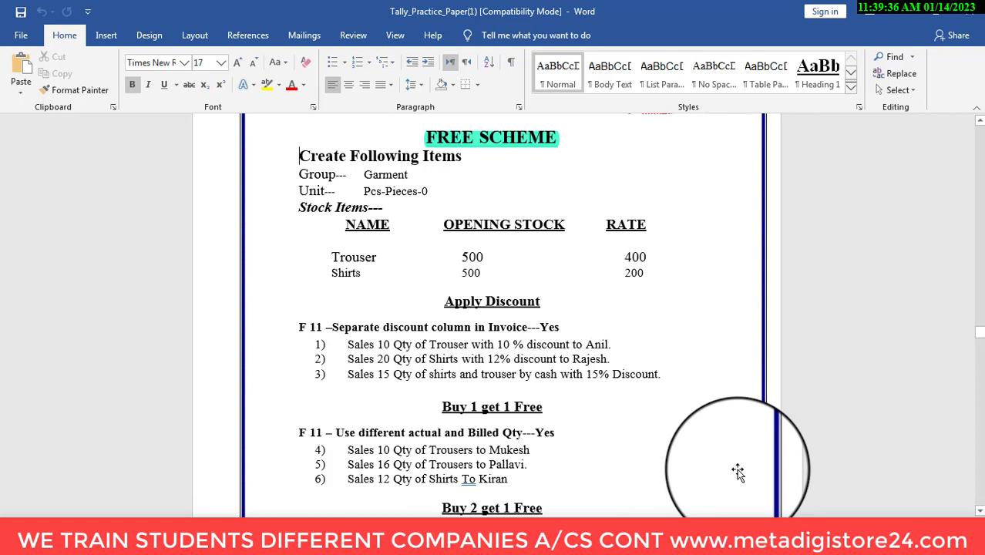
{"action": "key", "text": "Down"}
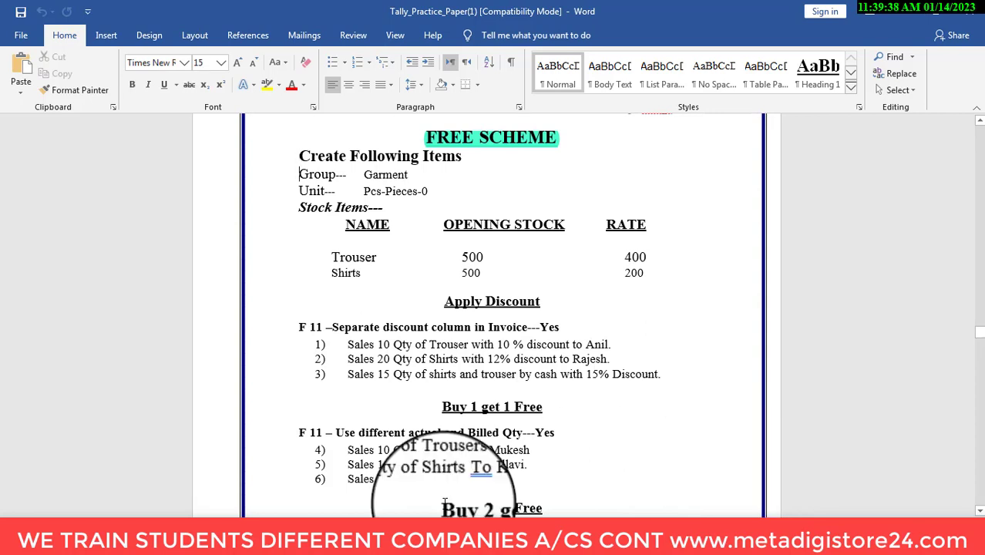
{"action": "left_click", "coordinate": [551, 470]}
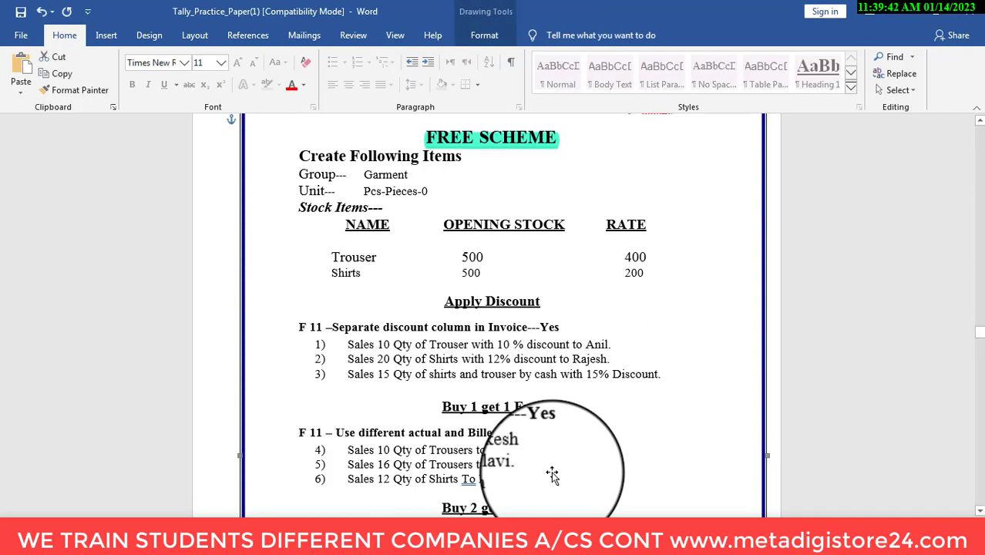
{"action": "key", "text": "Page_Down"}
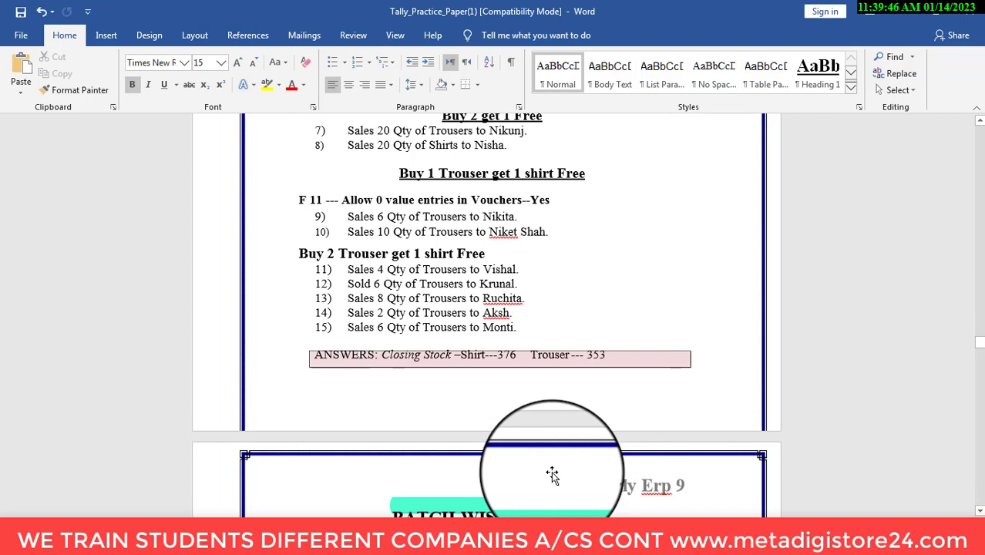
{"action": "key", "text": "Page_Up"}
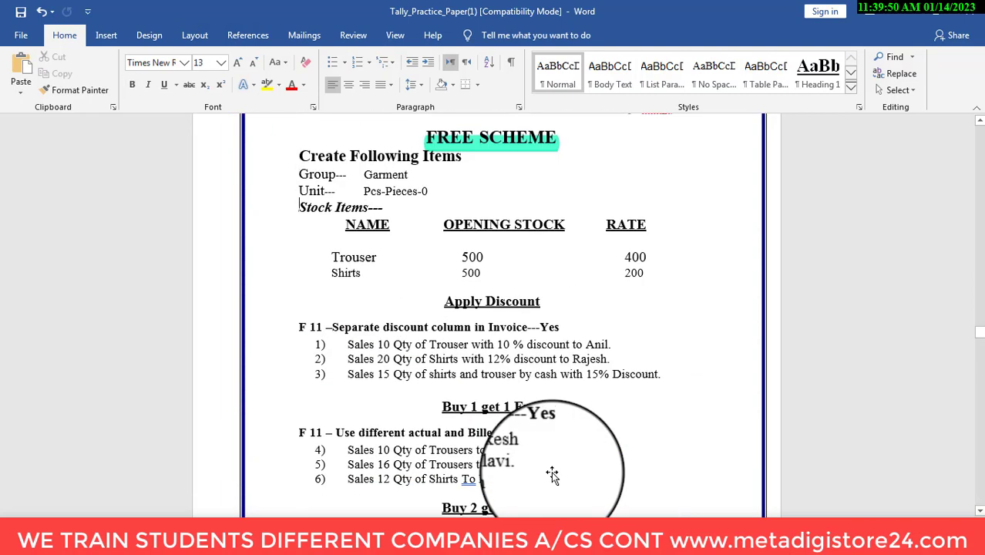
Examine the Buy 1 get 1 Free exercise in the practice paper, including its required F11 setting for actual and billed quantity
{"action": "key", "text": "Down"}
{"action": "key", "text": "Down"}
{"action": "key", "text": "Down"}
{"action": "key", "text": "Down"}
{"action": "key", "text": "Down"}
{"action": "key", "text": "Down"}
{"action": "key", "text": "Down"}
{"action": "key", "text": "Down"}
{"action": "key", "text": "Down"}
{"action": "key", "text": "Down"}
{"action": "key", "text": "Down"}
{"action": "key", "text": "Down"}
{"action": "key", "text": "Down"}
{"action": "key", "text": "Down"}
{"action": "key", "text": "Down"}
{"action": "key", "text": "Down"}
{"action": "key", "text": "Down"}
{"action": "key", "text": "Down"}
{"action": "key", "text": "Down"}
{"action": "key", "text": "Down"}
{"action": "key", "text": "Down"}
{"action": "key", "text": "Down"}
{"action": "key", "text": "Down"}
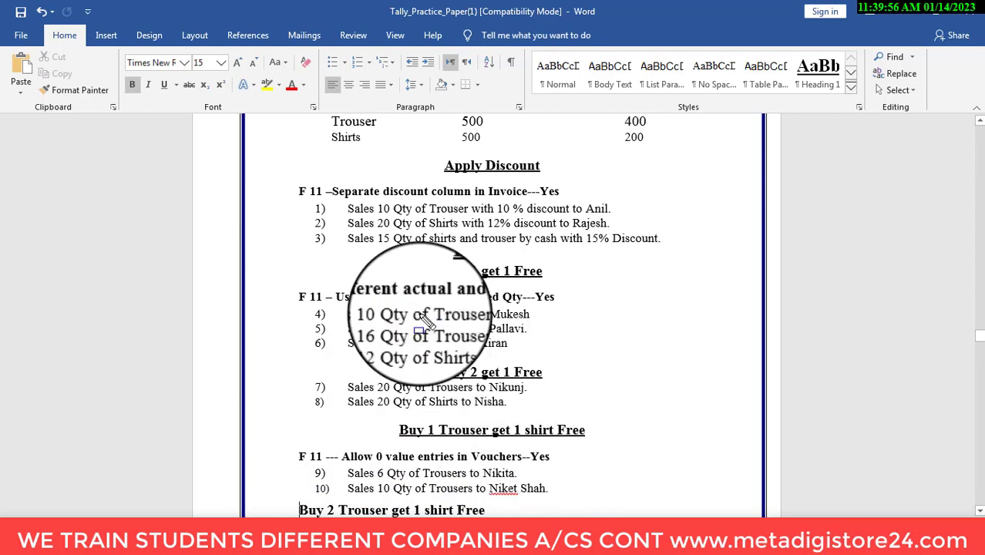
{"action": "mouse_move", "coordinate": [304, 263]}
{"action": "left_mouse_down"}
{"action": "mouse_move", "coordinate": [583, 298]}
{"action": "mouse_move", "coordinate": [620, 374]}
{"action": "left_mouse_up"}
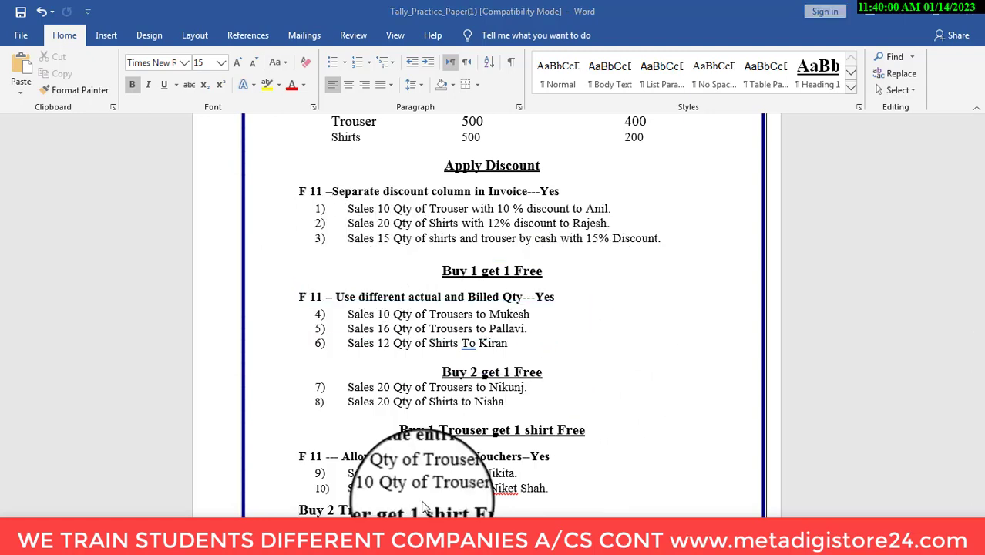
Switch to TallyPrime and enable separate Actual and Billed Quantity columns in invoices for the FREE SCHEME company
{"action": "key", "text": "alt+Tab"}
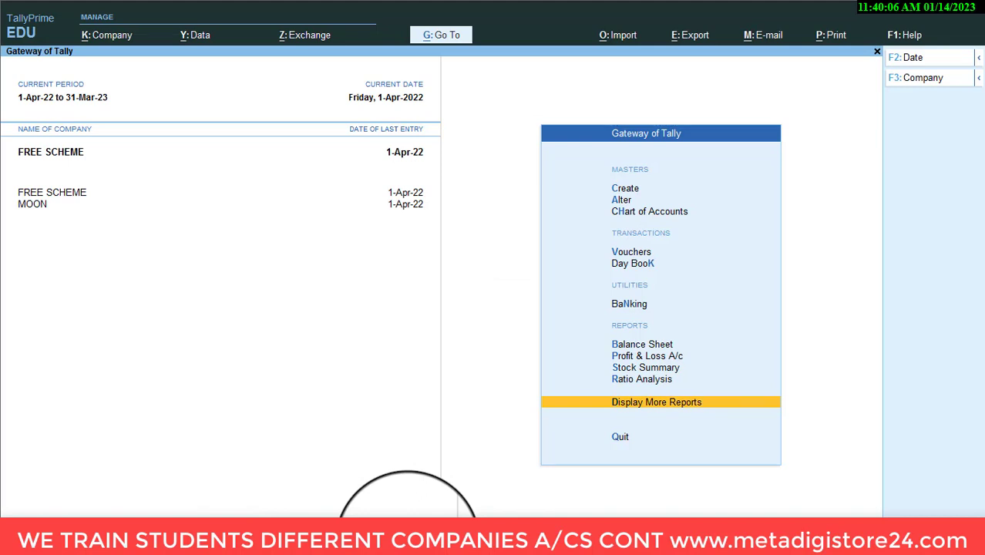
{"action": "key", "text": "F11"}
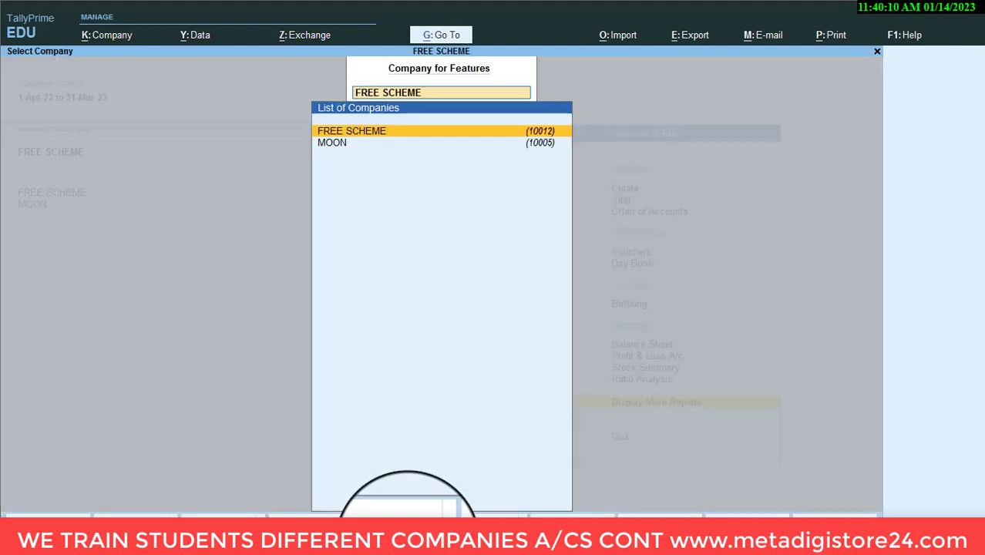
{"action": "key", "text": "Return"}
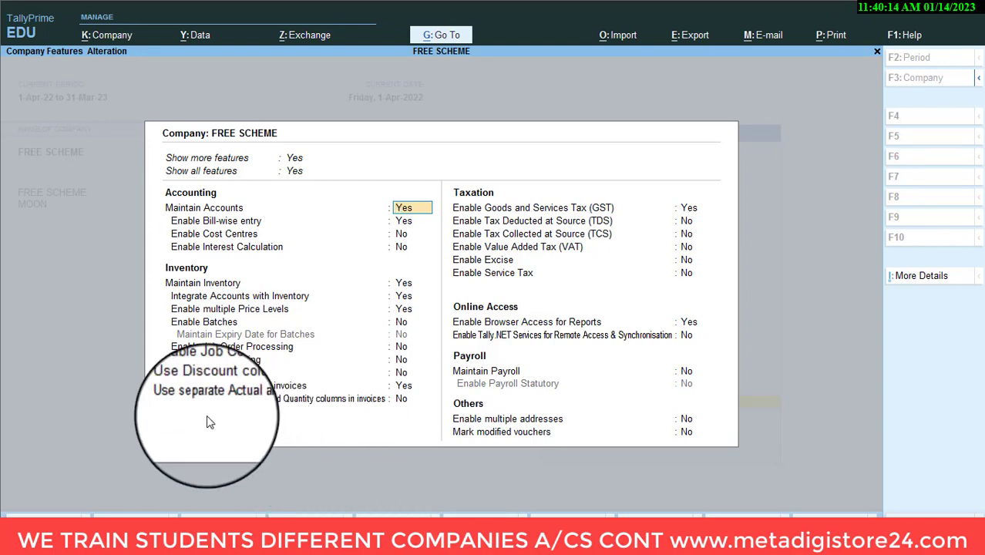
{"action": "key", "text": "ctrl"}
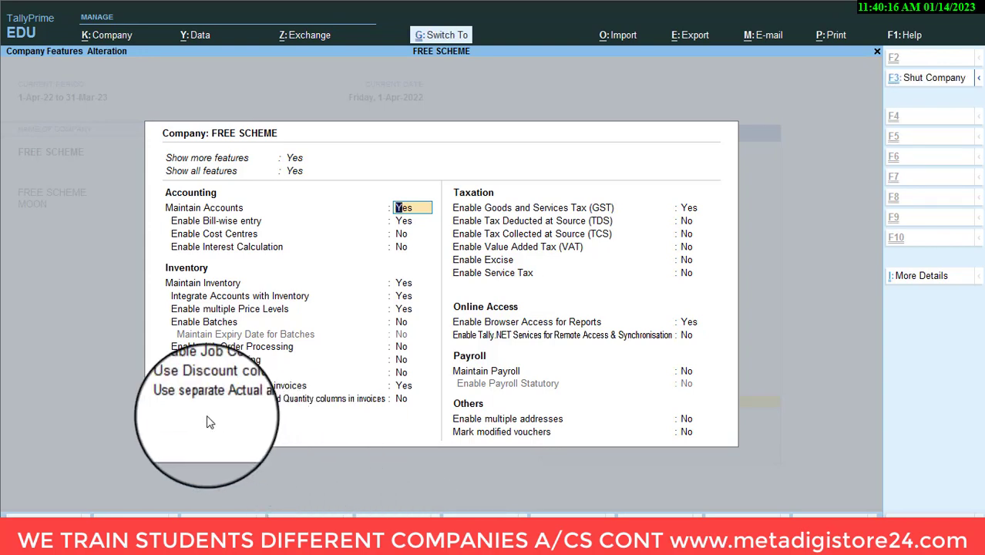
{"action": "mouse_move", "coordinate": [154, 394]}
{"action": "left_mouse_down"}
{"action": "mouse_move", "coordinate": [247, 430]}
{"action": "mouse_move", "coordinate": [423, 410]}
{"action": "left_mouse_up"}
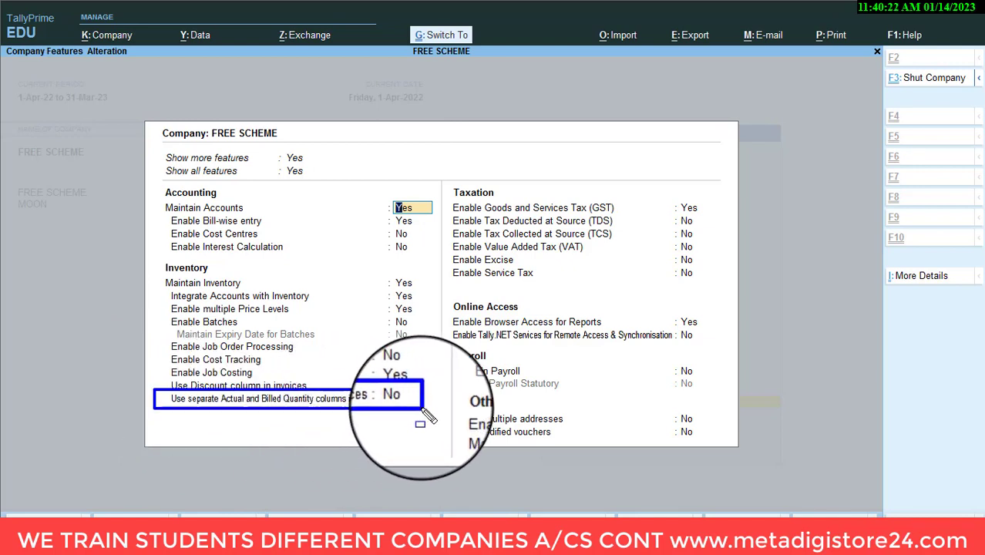
{"action": "key", "text": "ctrl+a"}
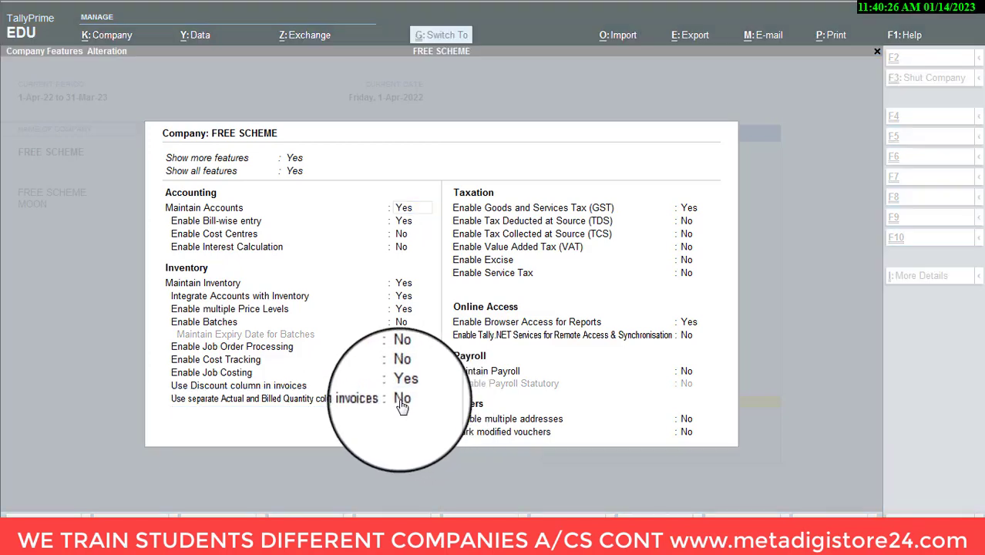
{"action": "left_click", "coordinate": [400, 400]}
{"action": "type", "text": "Y"}
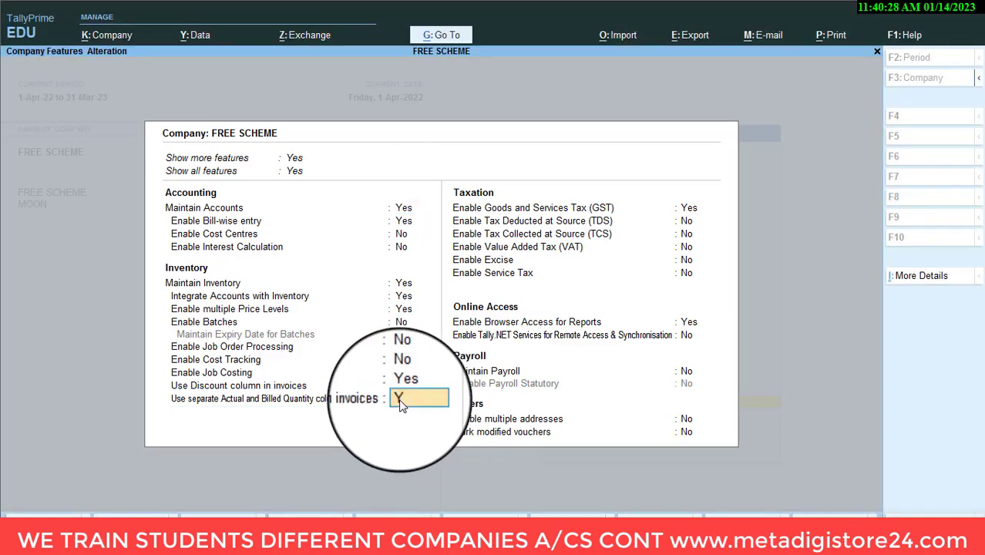
{"action": "key", "text": "Return"}
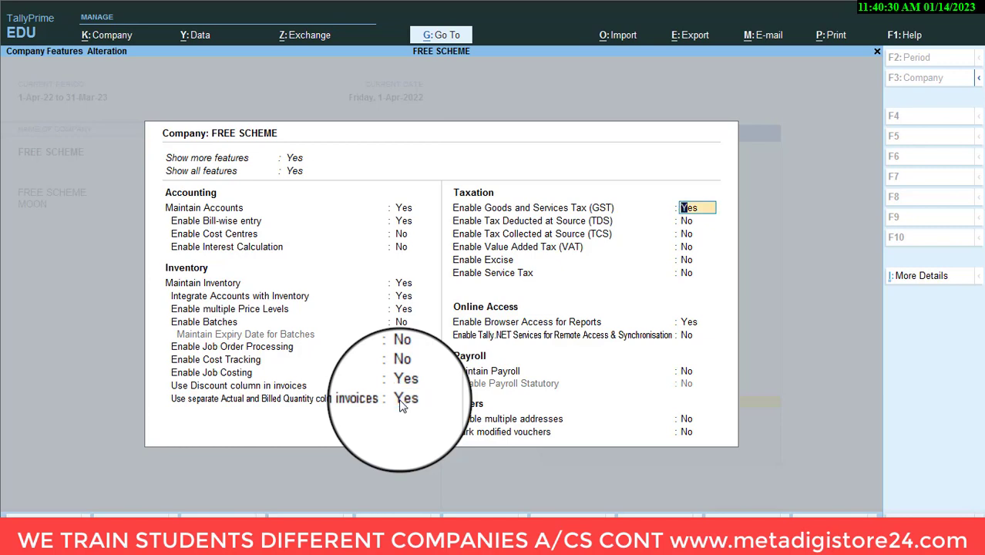
{"action": "key", "text": "ctrl+a"}
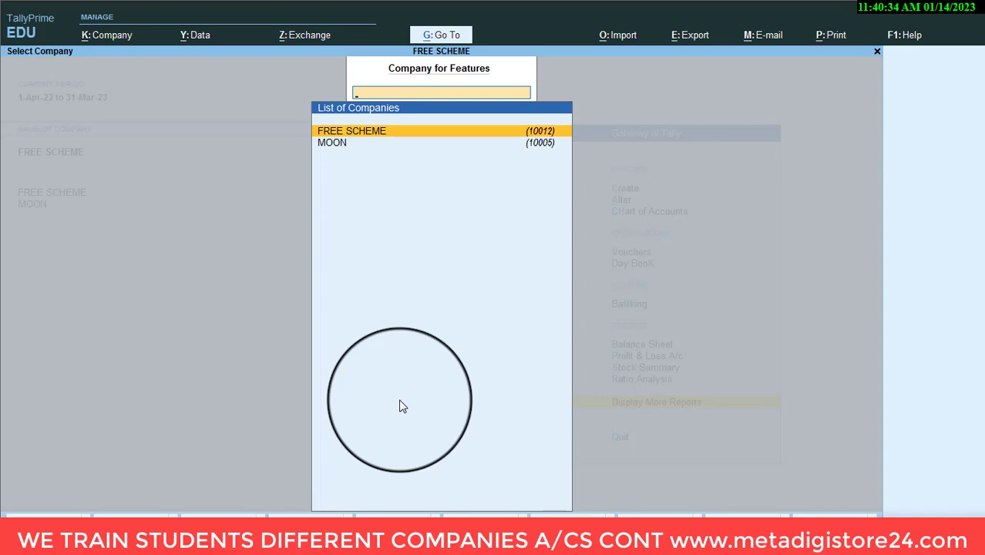
{"action": "key", "text": "Escape"}
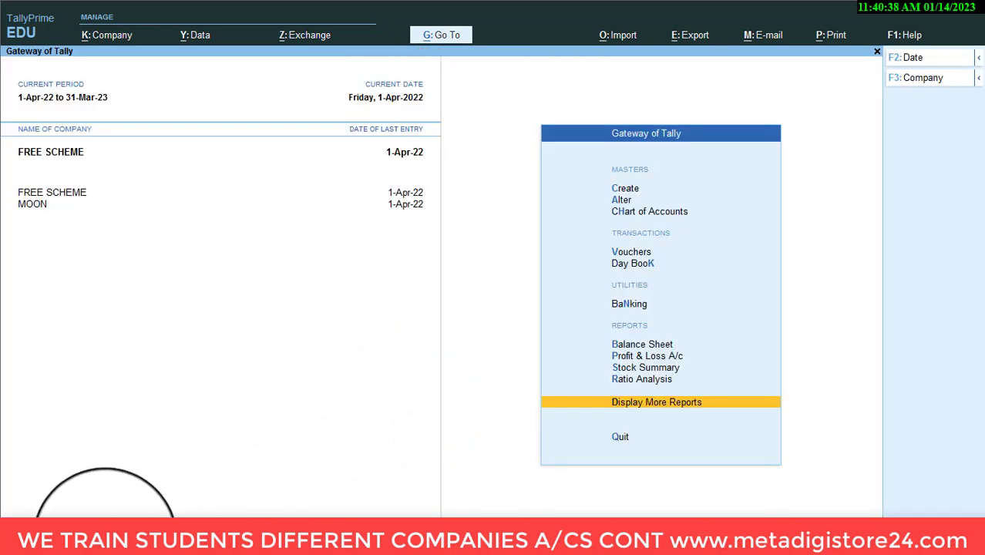
{"action": "key", "text": "Escape"}
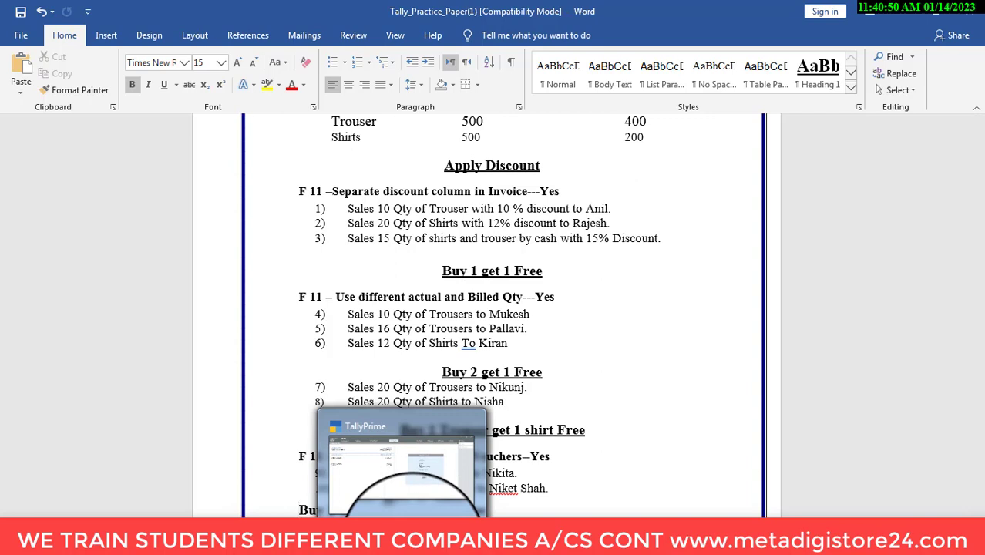
Start a new sales voucher in TallyPrime and create the exercise 4 customer's ledger under Sundry Debtors as the party account
{"action": "left_click", "coordinate": [401, 544]}
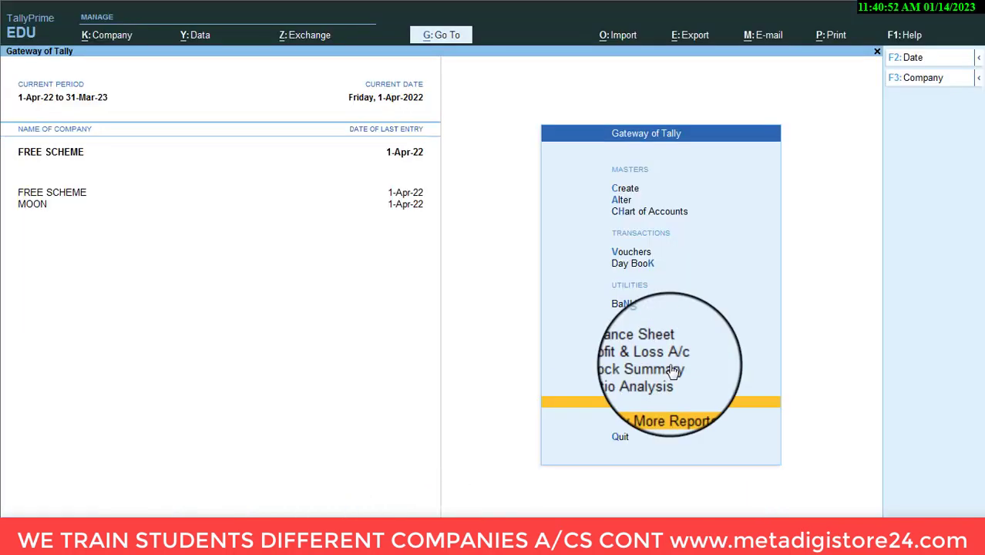
{"action": "left_click", "coordinate": [630, 253]}
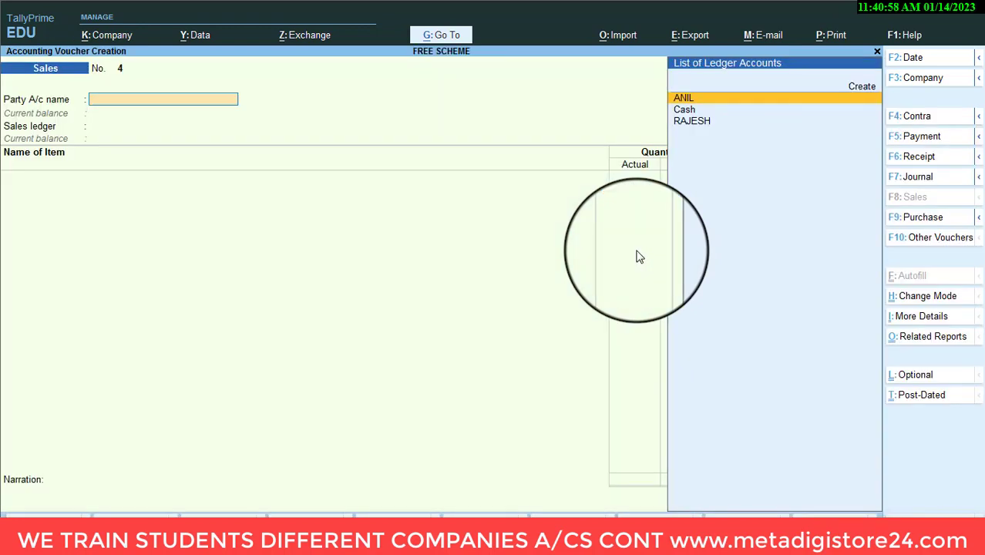
{"action": "key", "text": "alt+c"}
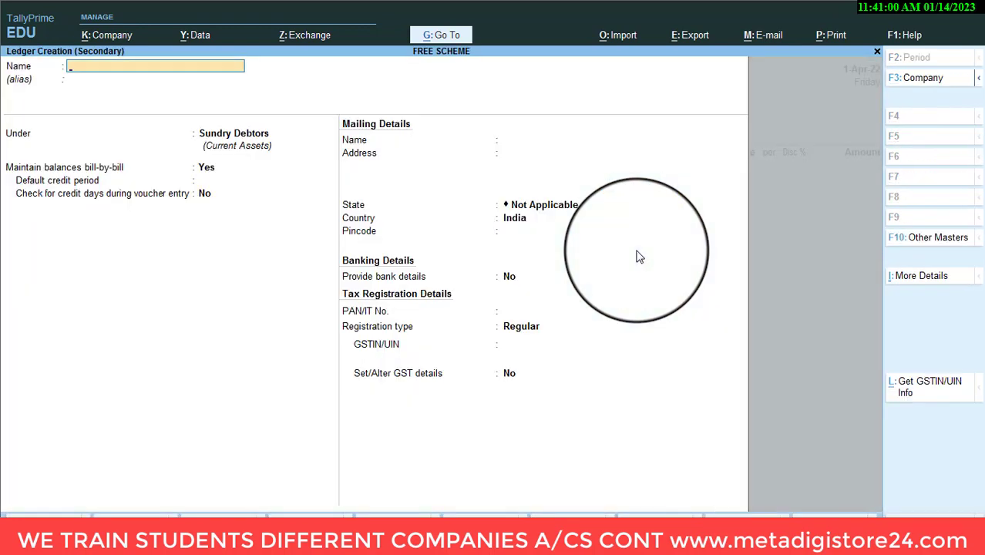
{"action": "type", "text": "MUKESH A/C"}
{"action": "key", "text": "Return"}
{"action": "key", "text": "Return"}
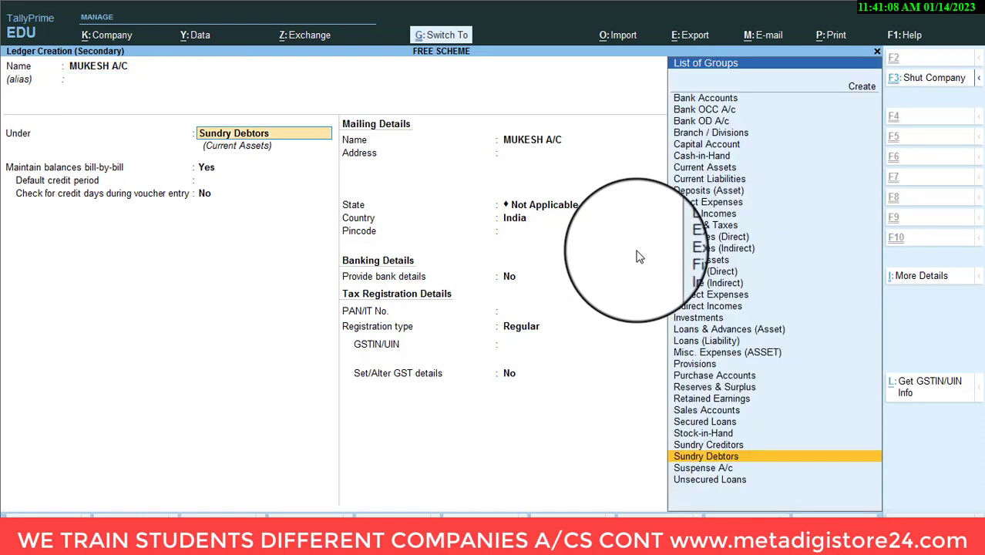
{"action": "key", "text": "ctrl+a"}
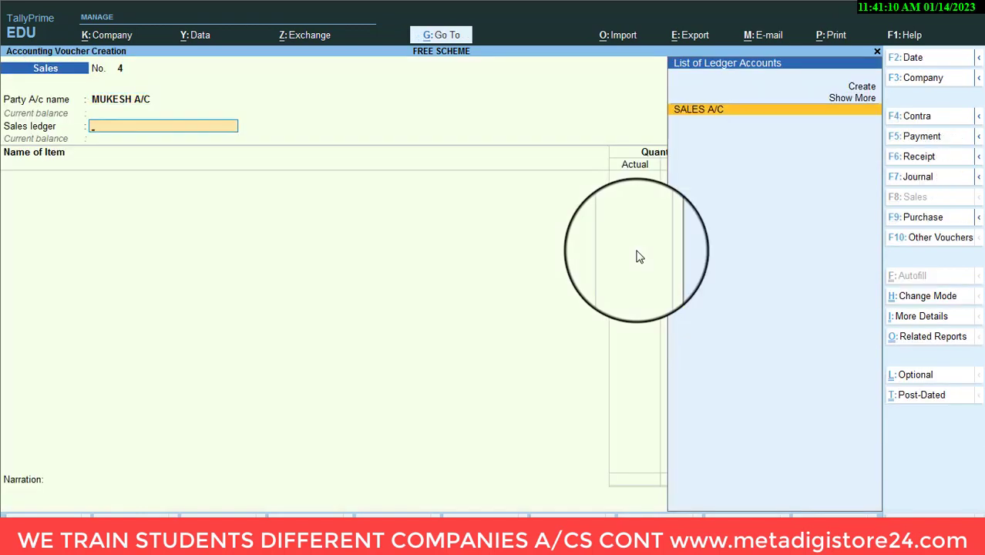
Choose SALES A/C as the sales ledger and check the Buy 1 get 1 Free sale details in the practice paper
{"action": "key", "text": "Return"}
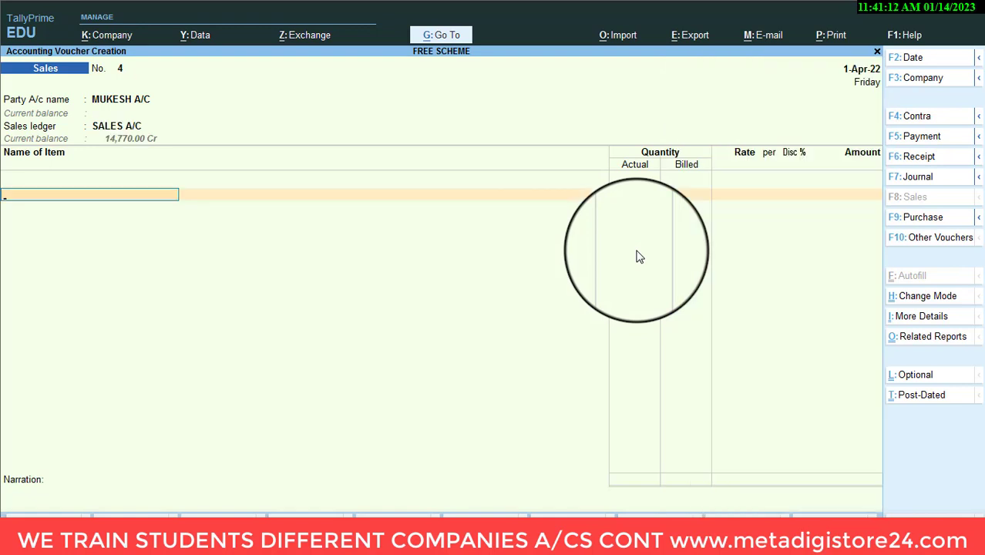
{"action": "key", "text": "ctrl"}
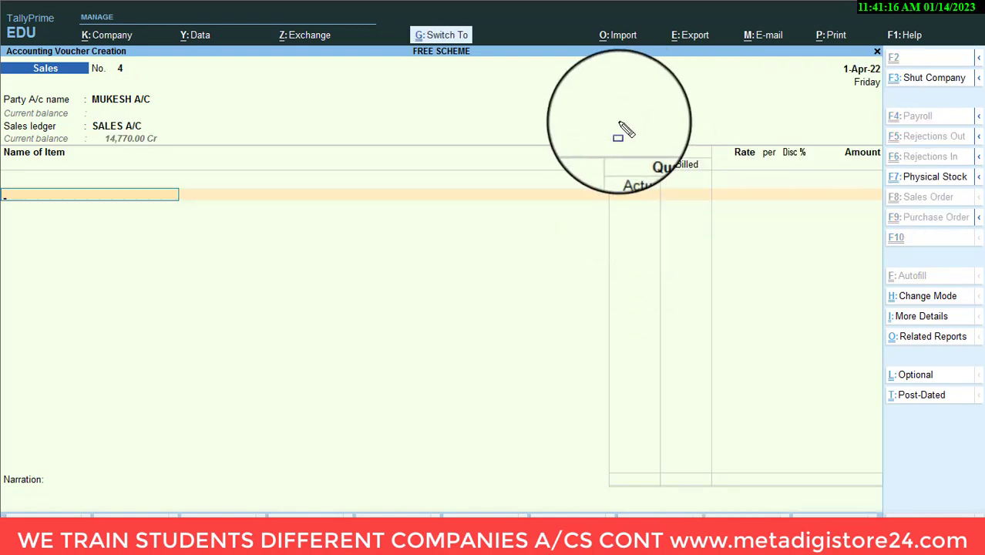
{"action": "mouse_move", "coordinate": [608, 120]}
{"action": "left_mouse_down"}
{"action": "mouse_move", "coordinate": [761, 213]}
{"action": "mouse_move", "coordinate": [835, 330]}
{"action": "mouse_move", "coordinate": [820, 400]}
{"action": "mouse_move", "coordinate": [864, 454]}
{"action": "left_mouse_up"}
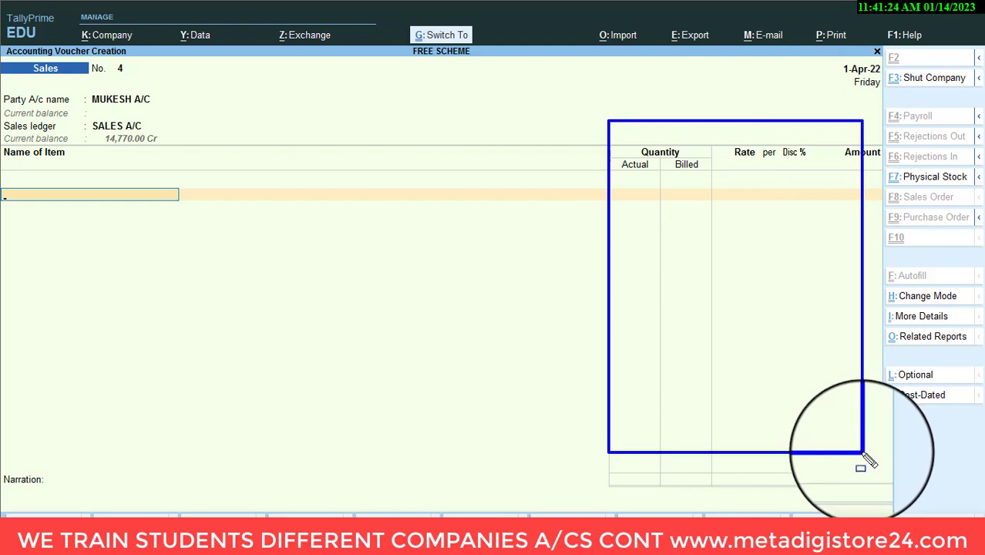
{"action": "key", "text": "Escape"}
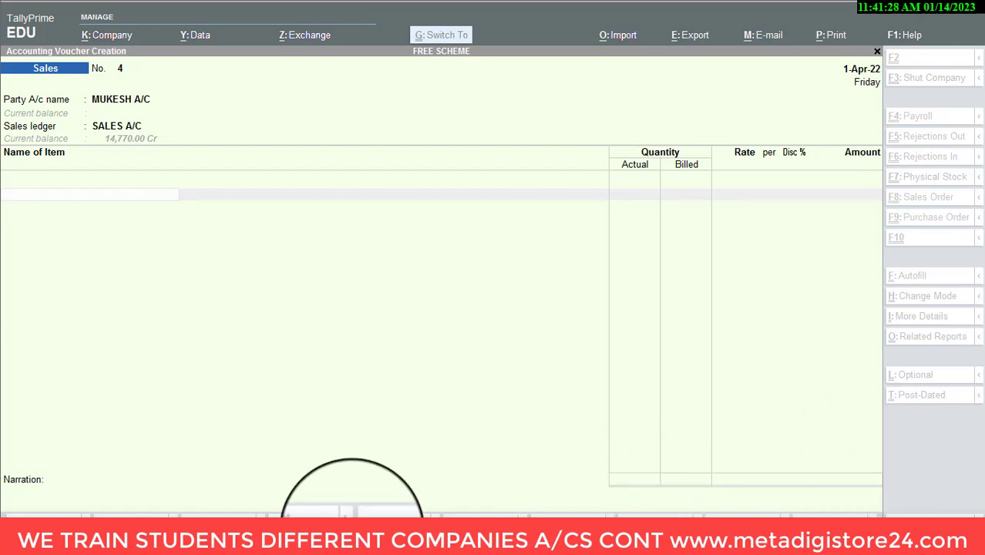
{"action": "left_click", "coordinate": [112, 510]}
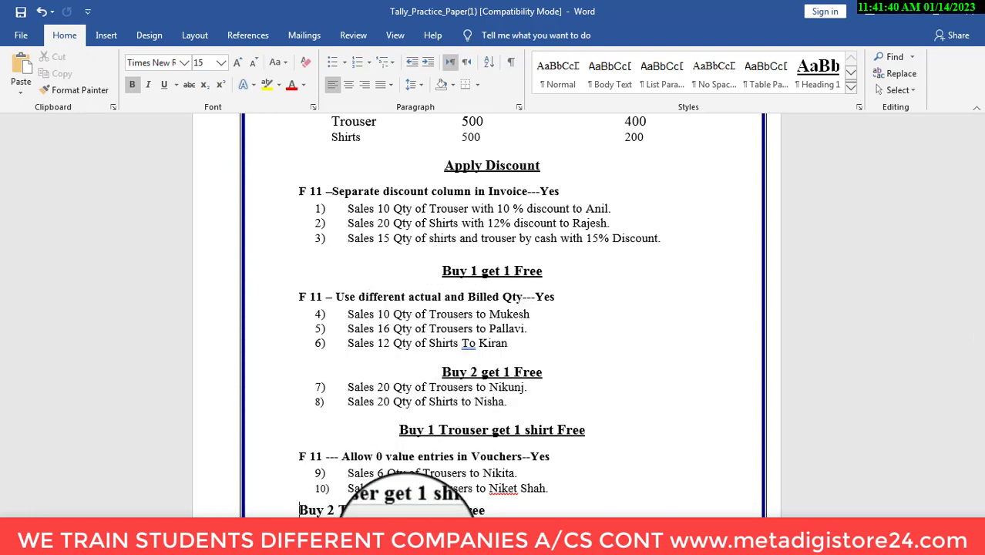
{"action": "key", "text": "alt+Tab"}
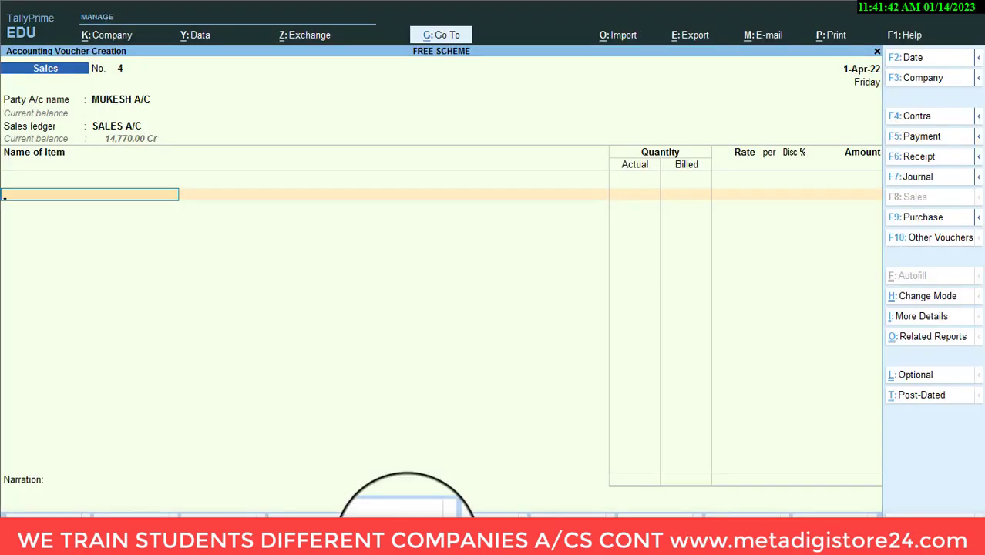
Add the TROUSER item to the sales voucher with an actual quantity of 20 and a billed quantity of 10
{"action": "type", "text": "T"}
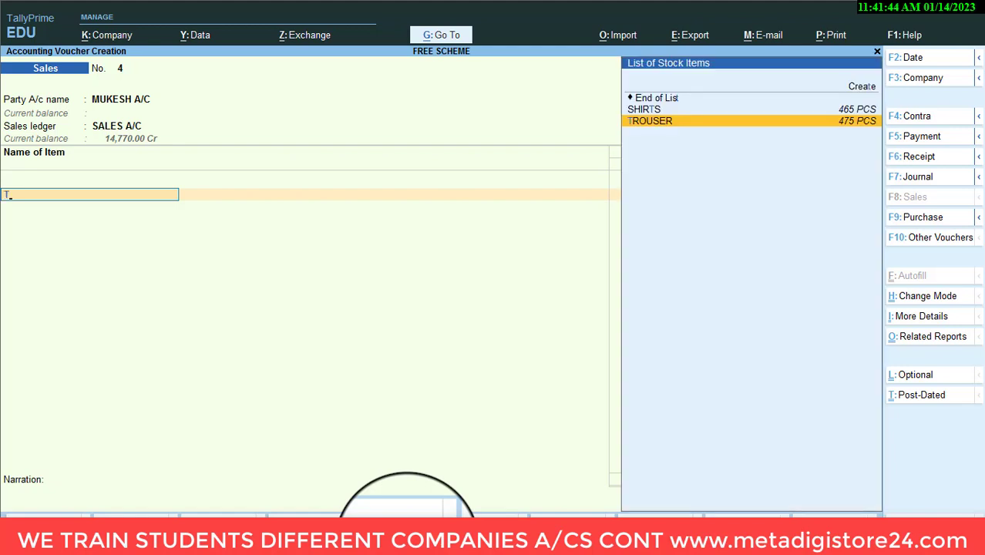
{"action": "key", "text": "Return"}
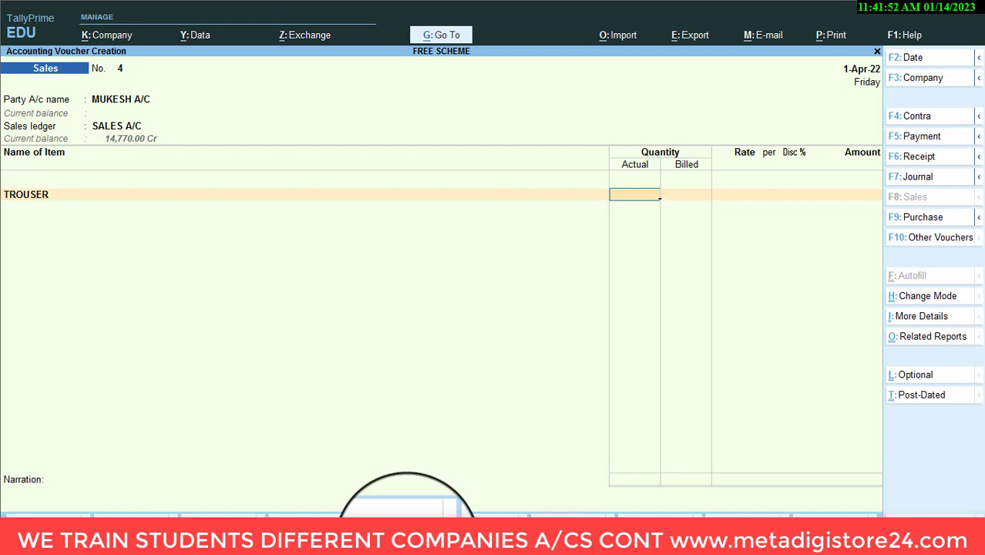
{"action": "type", "text": "20"}
{"action": "key", "text": "Return"}
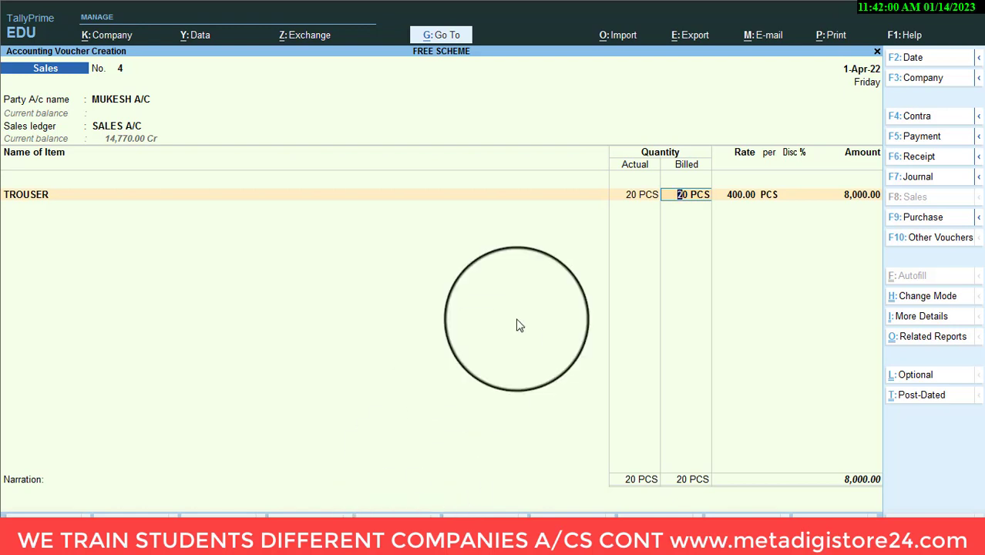
{"action": "key", "text": "ctrl"}
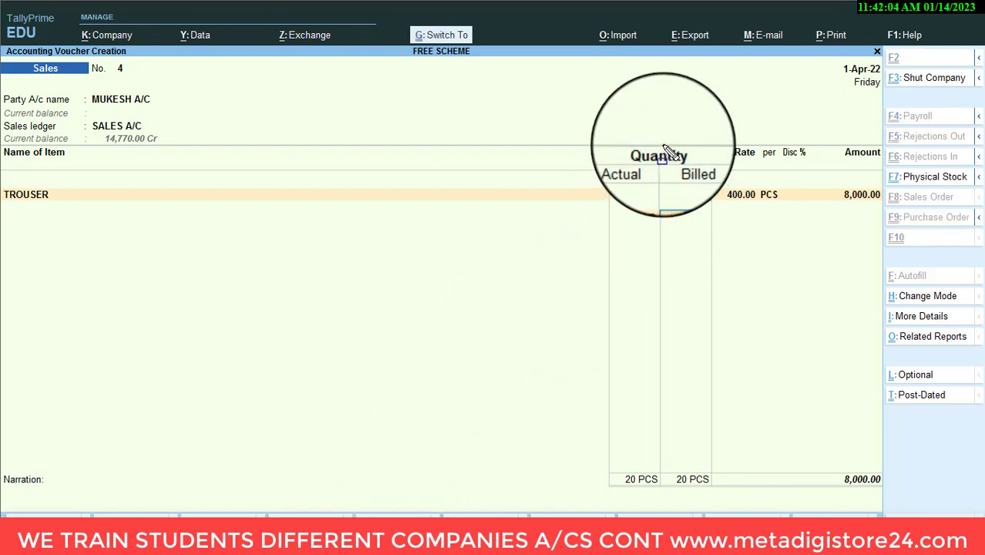
{"action": "left_click_drag", "start_coordinate": [691, 155], "coordinate": [717, 235]}
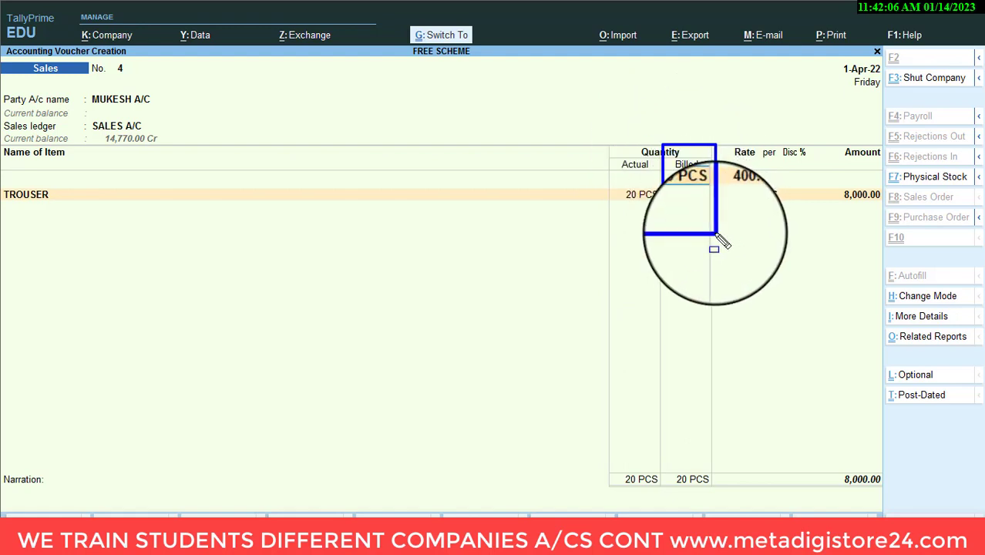
{"action": "key", "text": "Escape"}
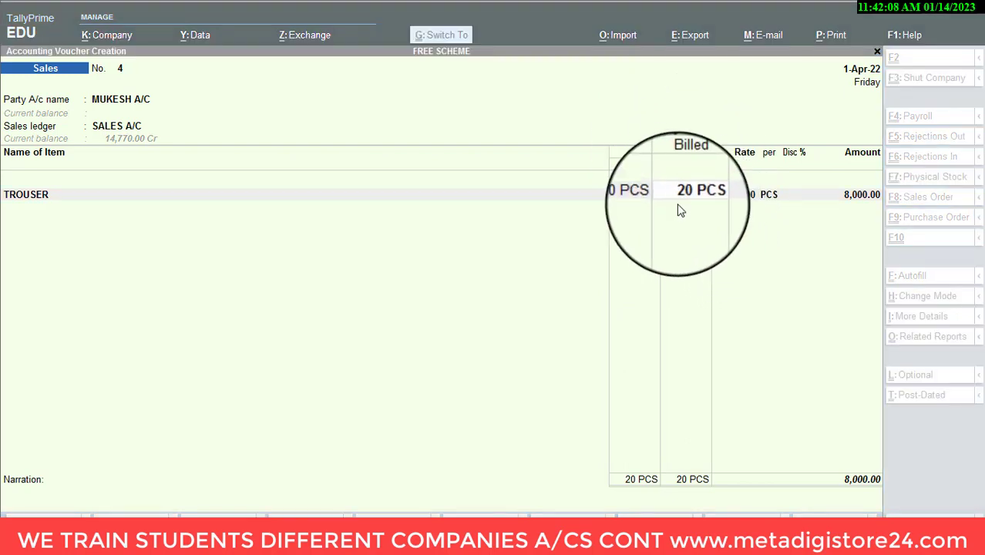
{"action": "left_click", "coordinate": [681, 199]}
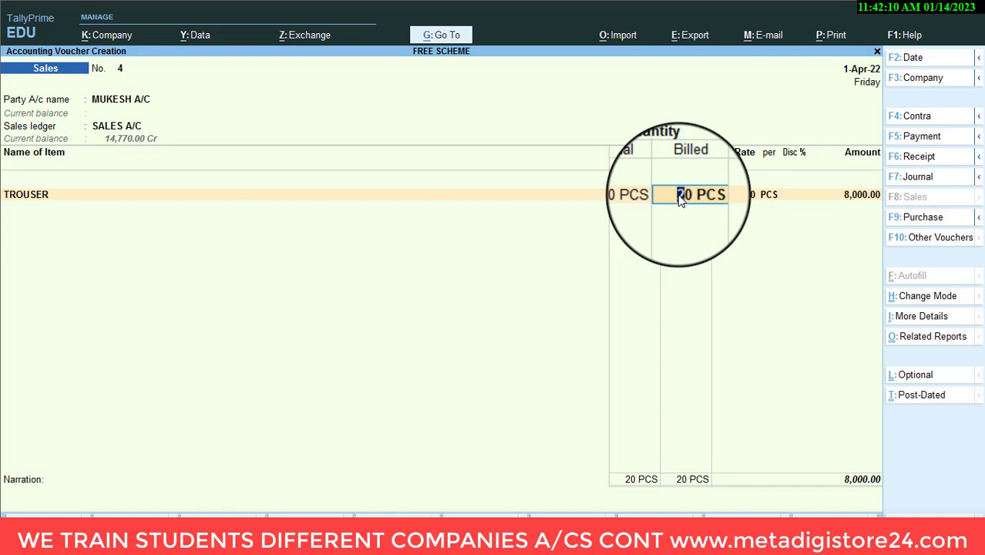
{"action": "type", "text": "10"}
{"action": "key", "text": "Return"}
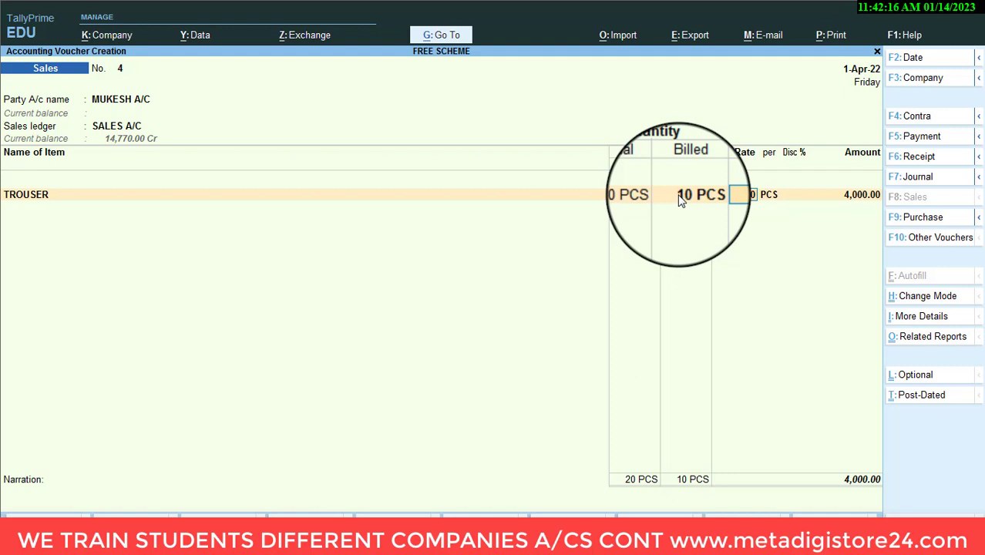
Accept the default rate for the TROUSER line and save the sales voucher
{"action": "key", "text": "Return"}
{"action": "key", "text": "Return"}
{"action": "key", "text": "Return"}
{"action": "key", "text": "Return"}
{"action": "key", "text": "Return"}
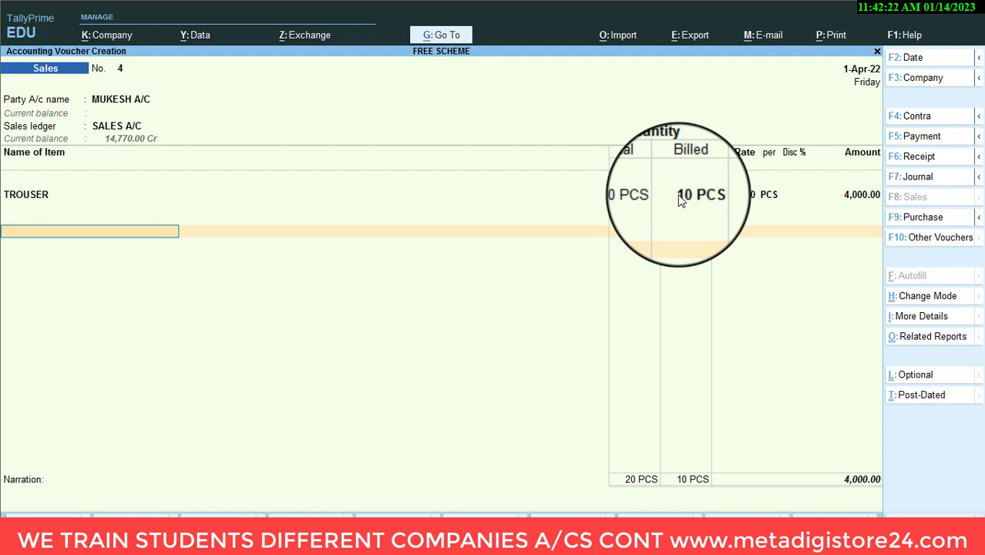
{"action": "key", "text": "ctrl"}
{"action": "key", "text": "ctrl+a"}
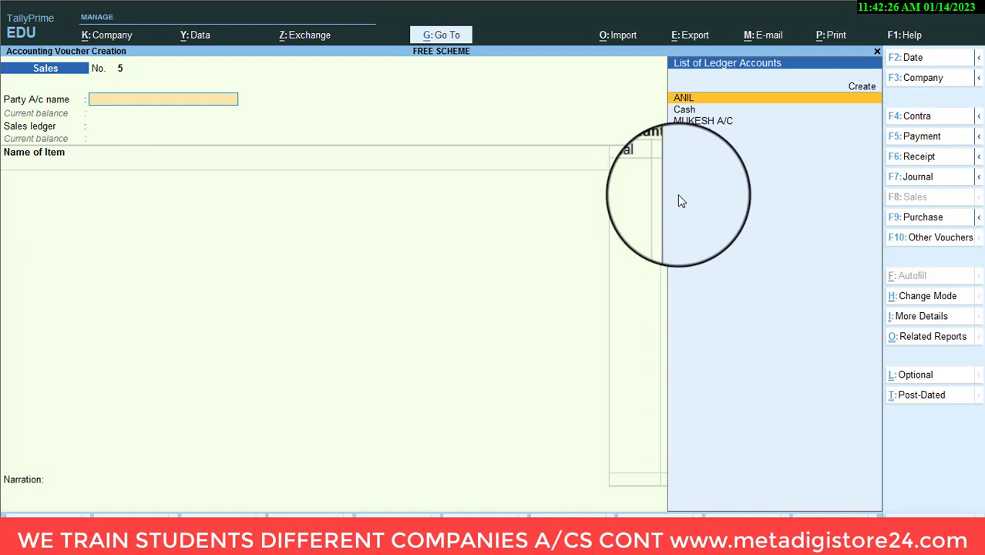
Leave voucher entry and open the exercise 4 customer's ledger from the account books
{"action": "key", "text": "Escape"}
{"action": "key", "text": "y"}
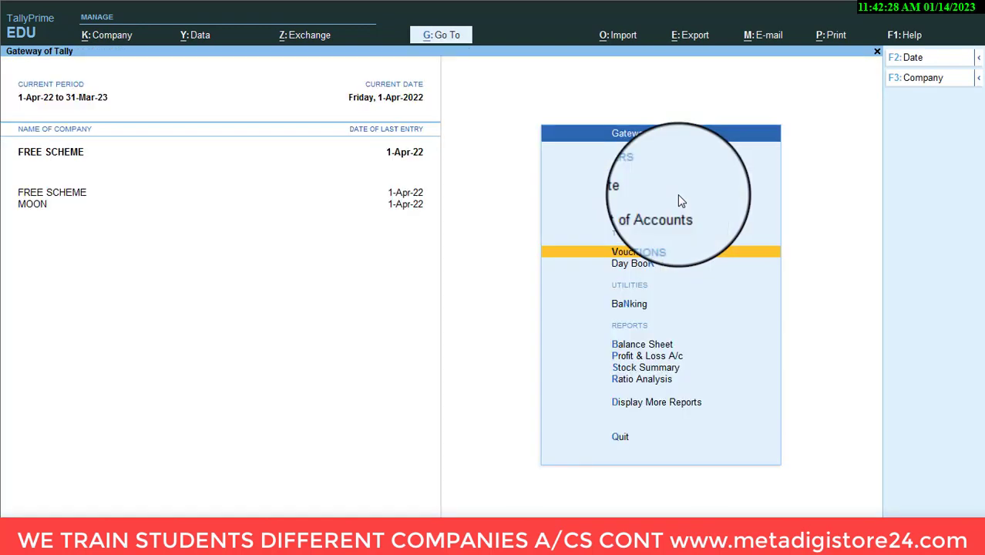
{"action": "key", "text": "d"}
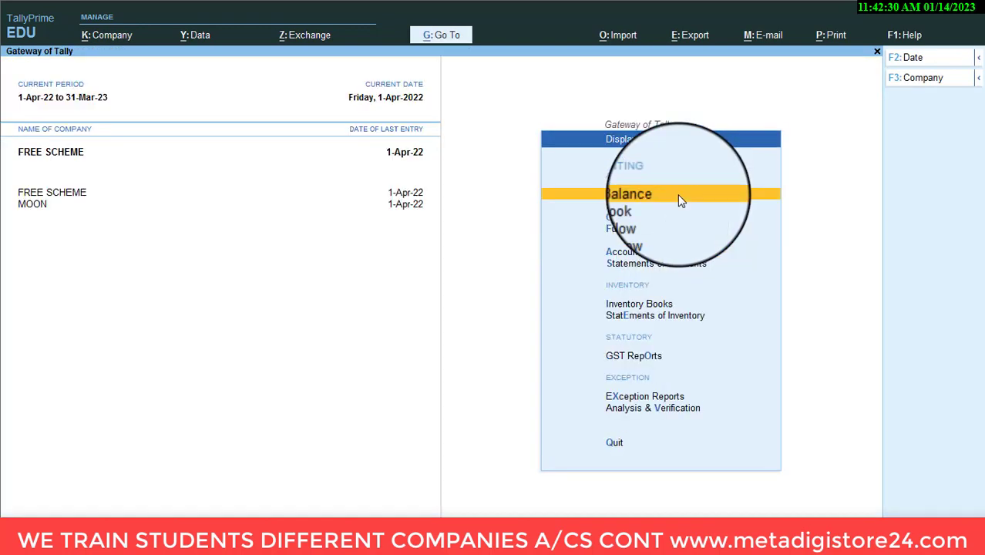
{"action": "key", "text": "a"}
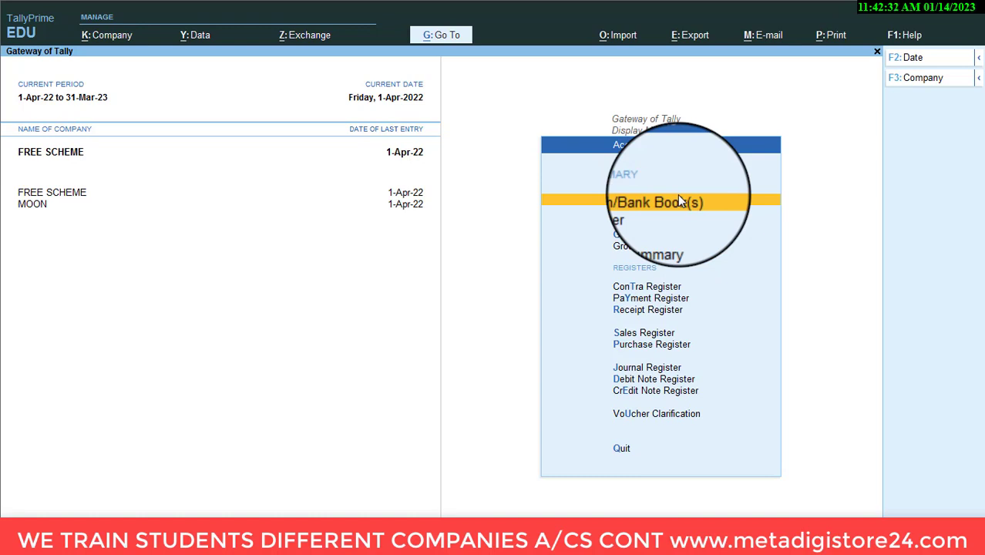
{"action": "key", "text": "l"}
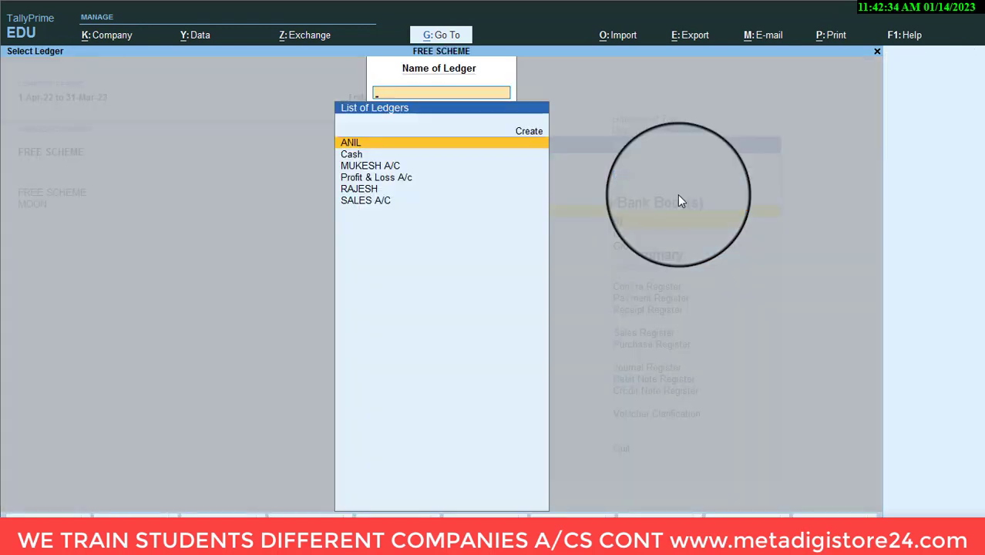
{"action": "key", "text": "Down"}
{"action": "key", "text": "Down"}
{"action": "key", "text": "Return"}
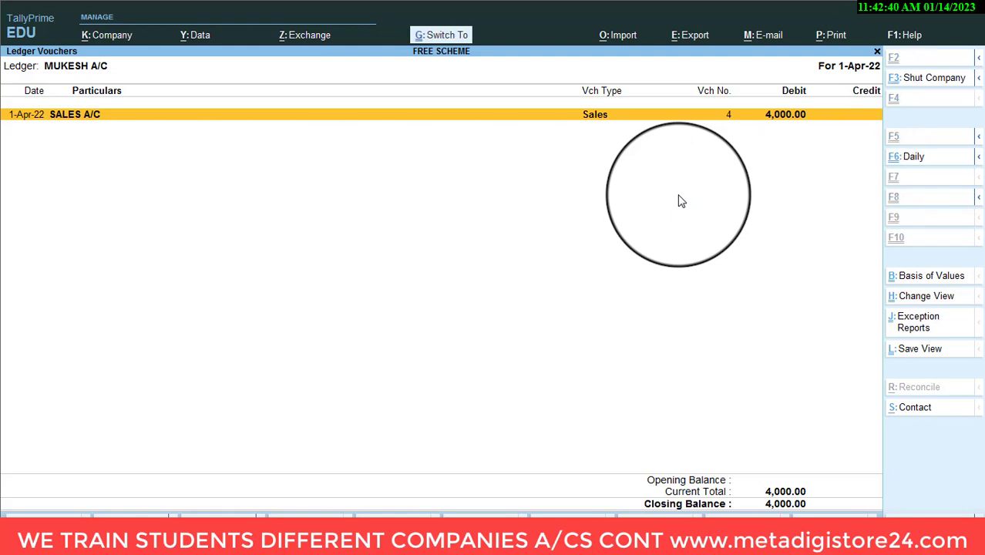
Preview the customer's ledger account as a printout, examine it enlarged, and return to the ledger vouchers
{"action": "key", "text": "ctrl+p"}
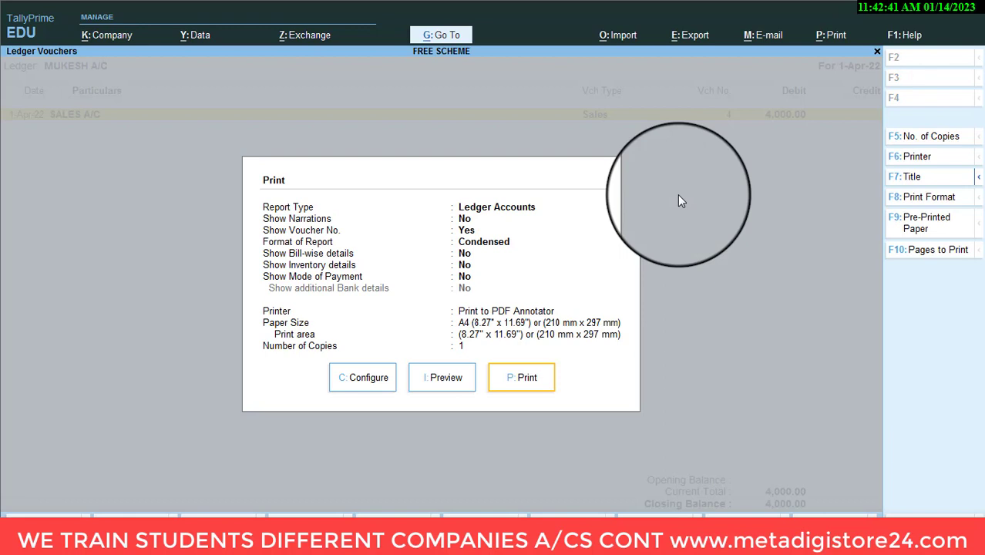
{"action": "left_click", "coordinate": [436, 379]}
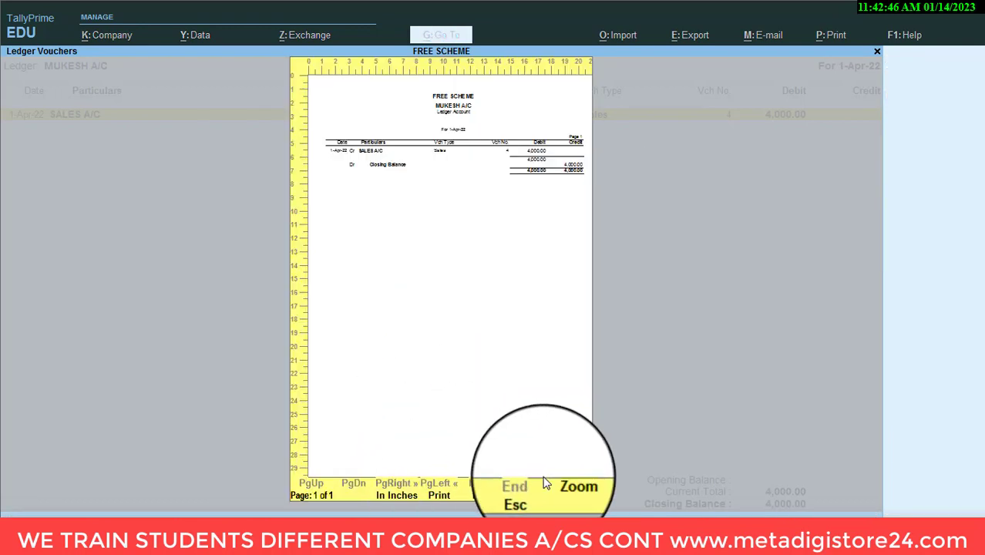
{"action": "left_click", "coordinate": [565, 491]}
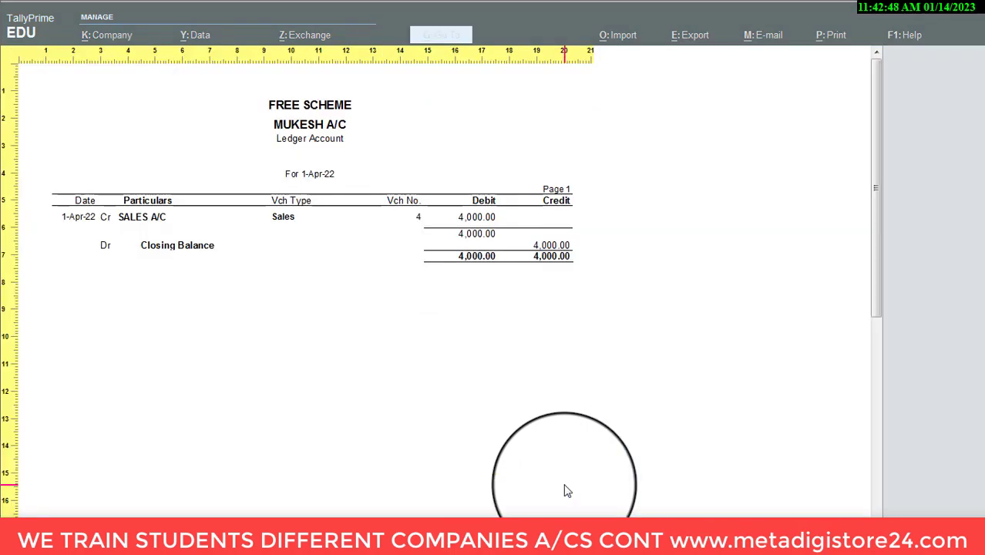
{"action": "key", "text": "Escape"}
{"action": "key", "text": "Escape"}
{"action": "key", "text": "Escape"}
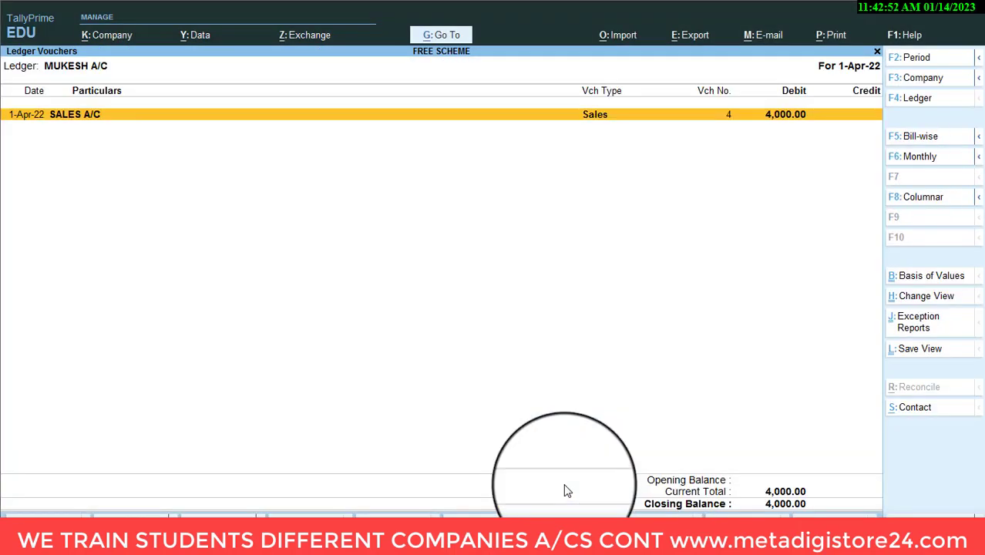
Open the customer's sales voucher and preview its invoice enlarged to examine the shipped and billed quantities
{"action": "key", "text": "Return"}
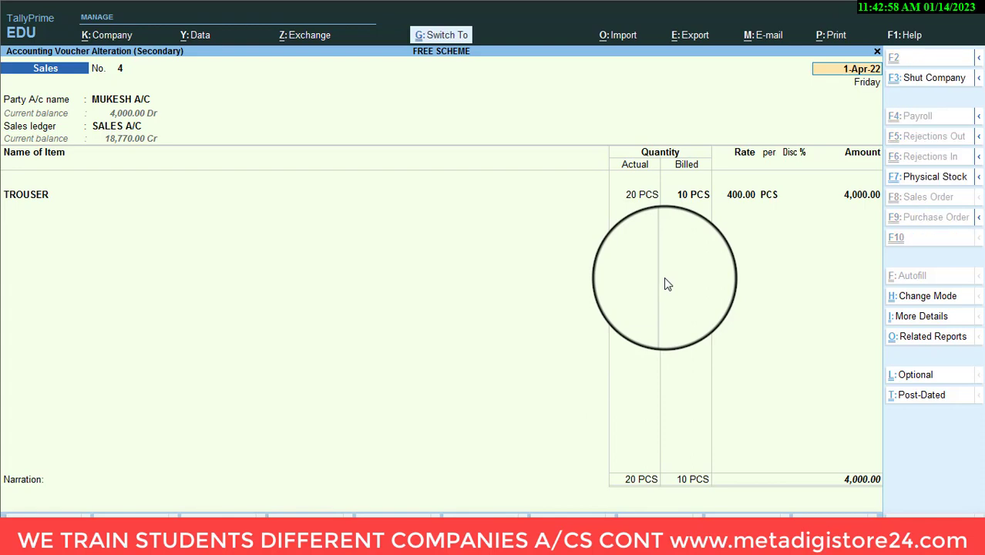
{"action": "key", "text": "alt+p"}
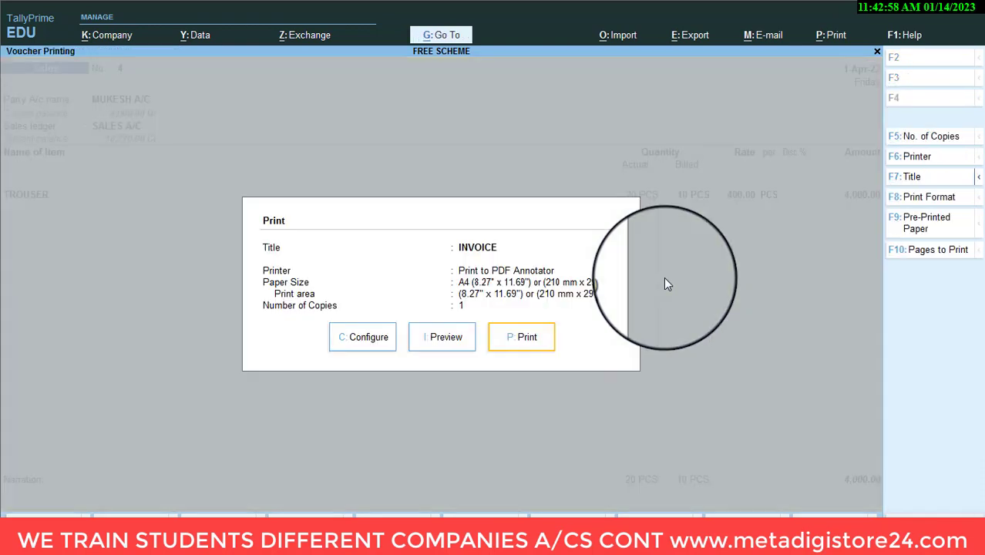
{"action": "left_click", "coordinate": [438, 337]}
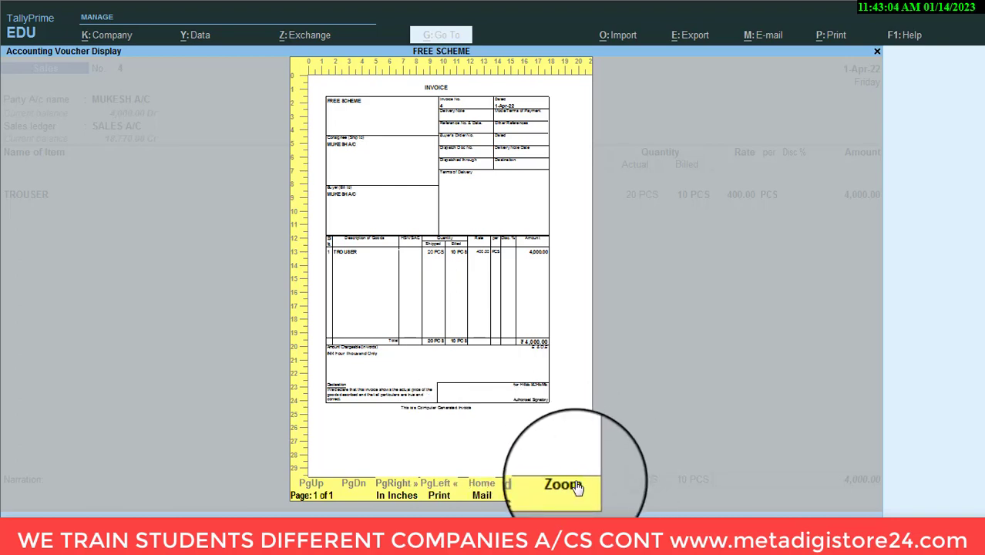
{"action": "left_click", "coordinate": [573, 491]}
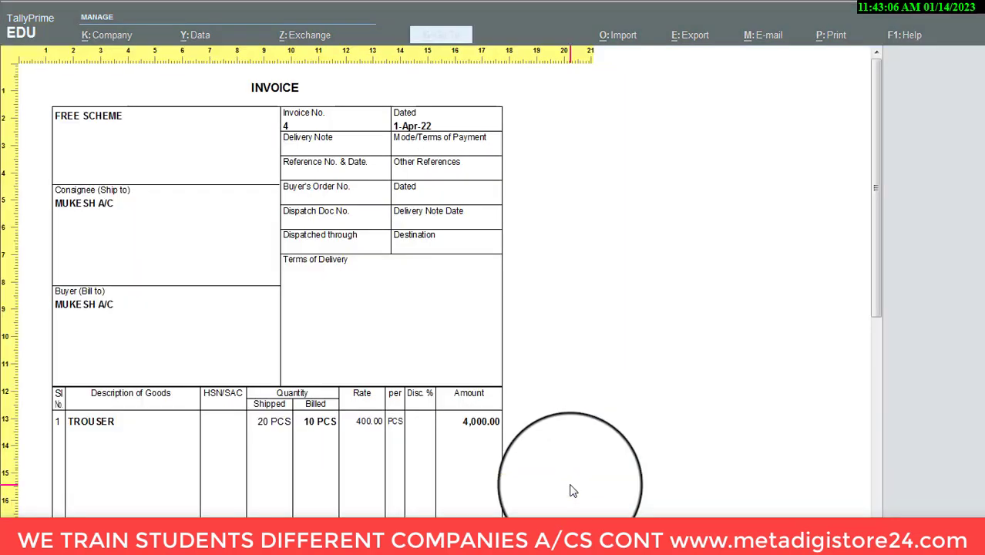
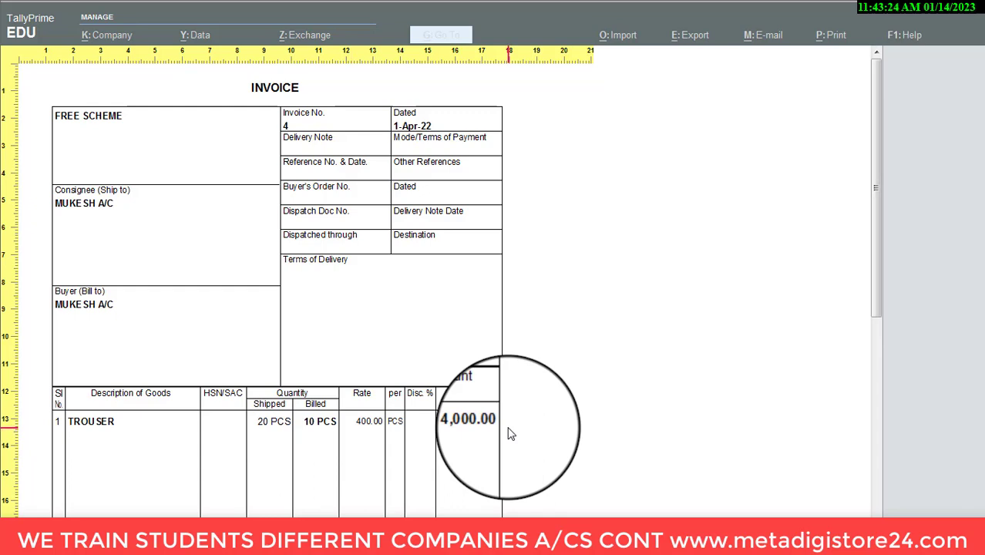
{"action": "key", "text": "alt+z"}
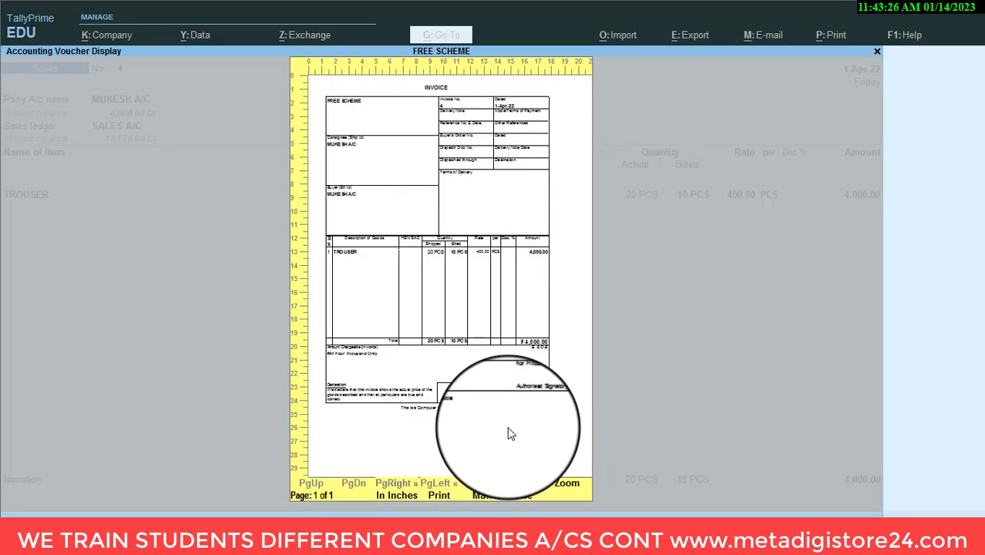
{"action": "key", "text": "Escape"}
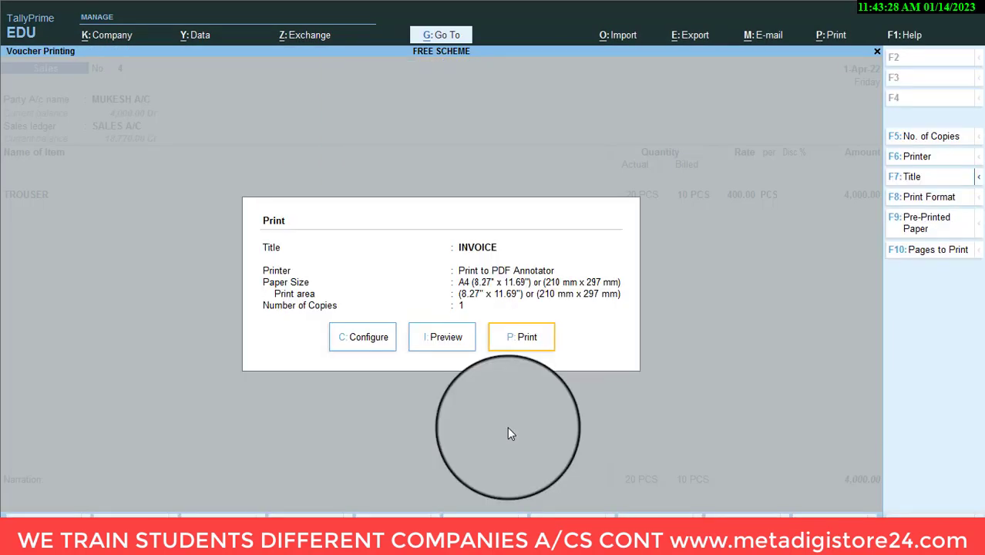
{"action": "key", "text": "Escape"}
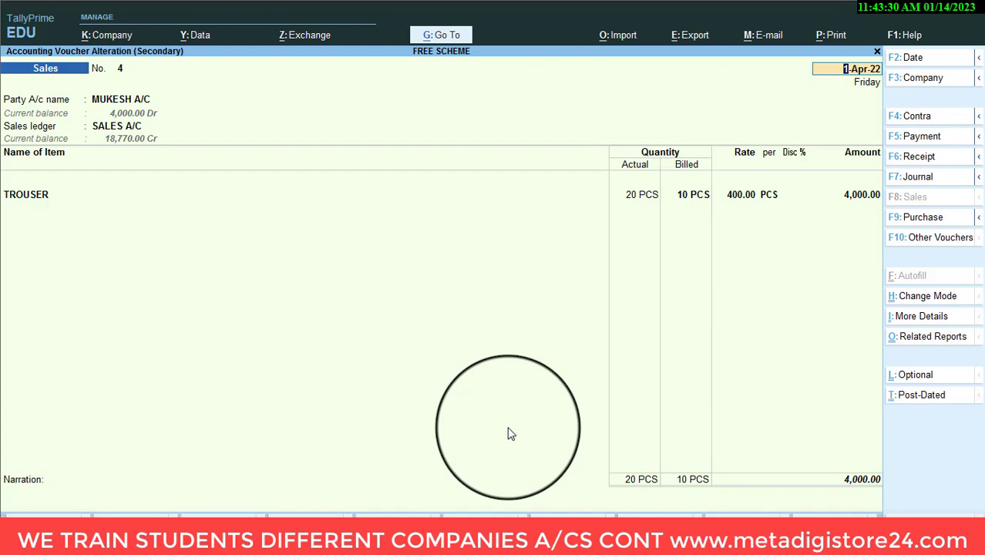
Close the sales voucher and the ledger report and return to the Gateway of Tally
{"action": "key", "text": "BackSpace"}
{"action": "key", "text": "Escape"}
{"action": "key", "text": "y"}
{"action": "key", "text": "Escape"}
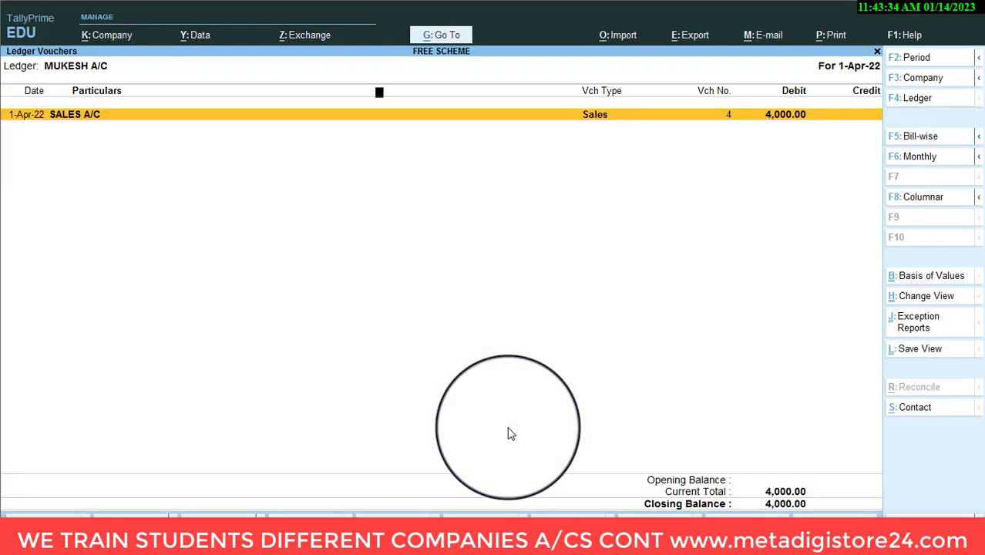
{"action": "key", "text": "Escape"}
{"action": "key", "text": "Escape"}
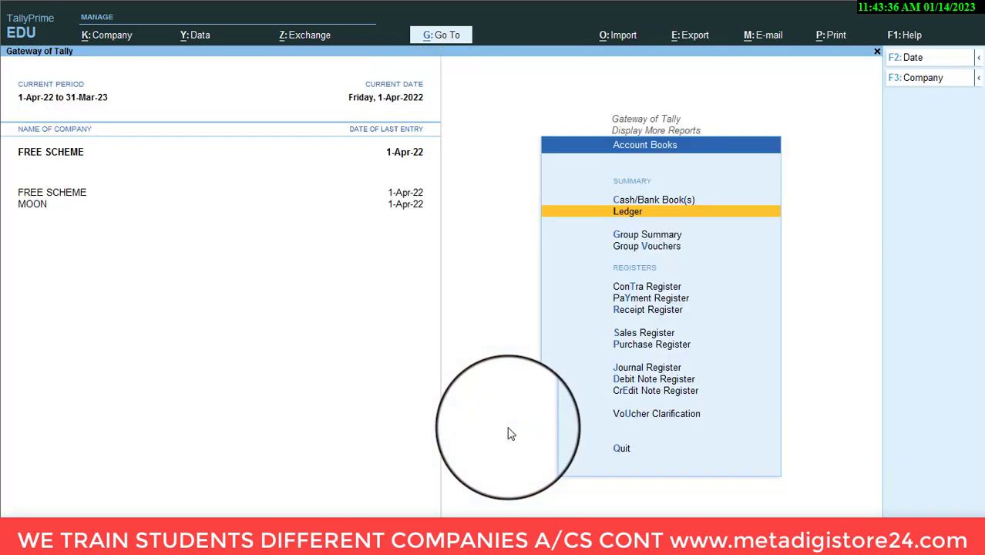
{"action": "key", "text": "Escape"}
{"action": "key", "text": "Escape"}
{"action": "key", "text": "Escape"}
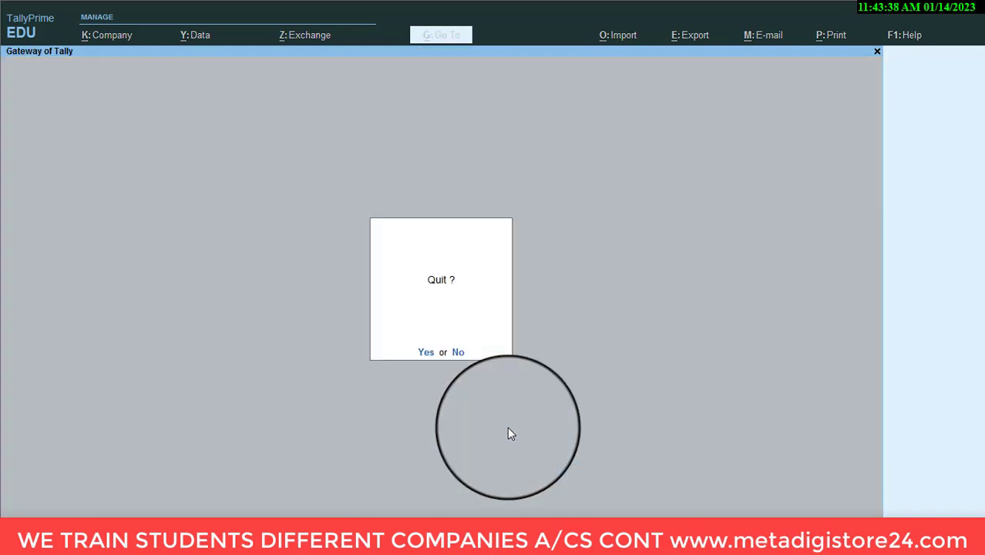
{"action": "key", "text": "n"}
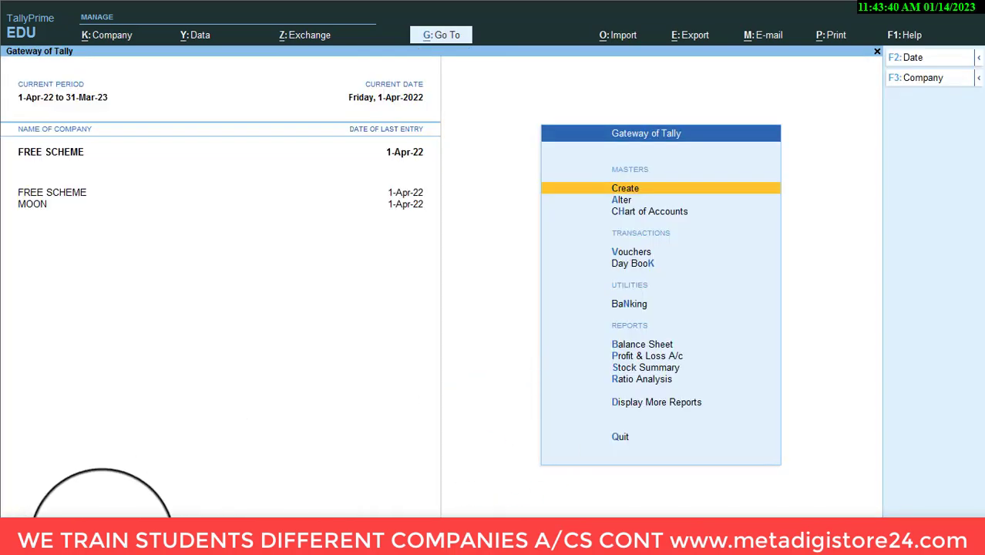
Consult exercise 5 in the Word practice paper, return to TallyPrime, and open a new sales voucher
{"action": "left_click", "coordinate": [102, 540]}
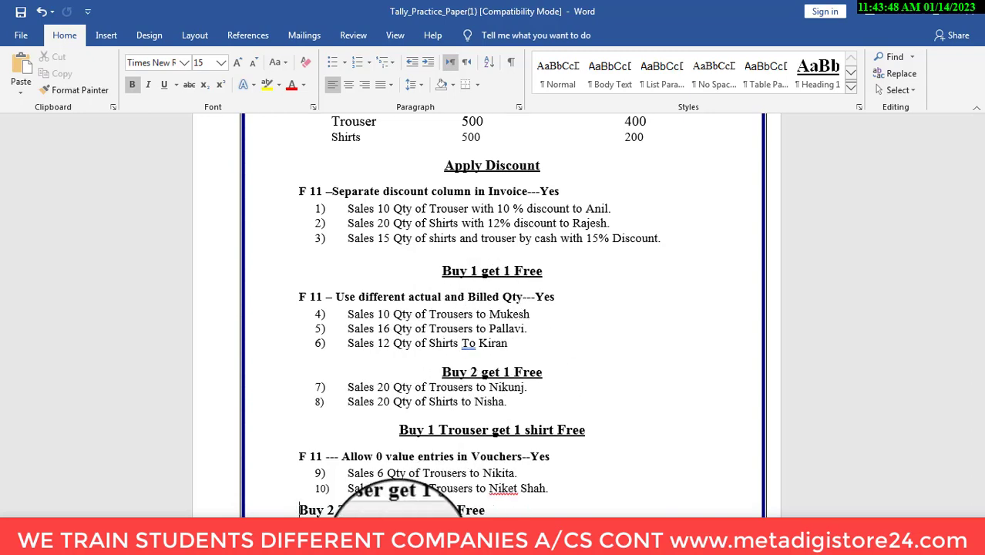
{"action": "key", "text": "alt+Tab"}
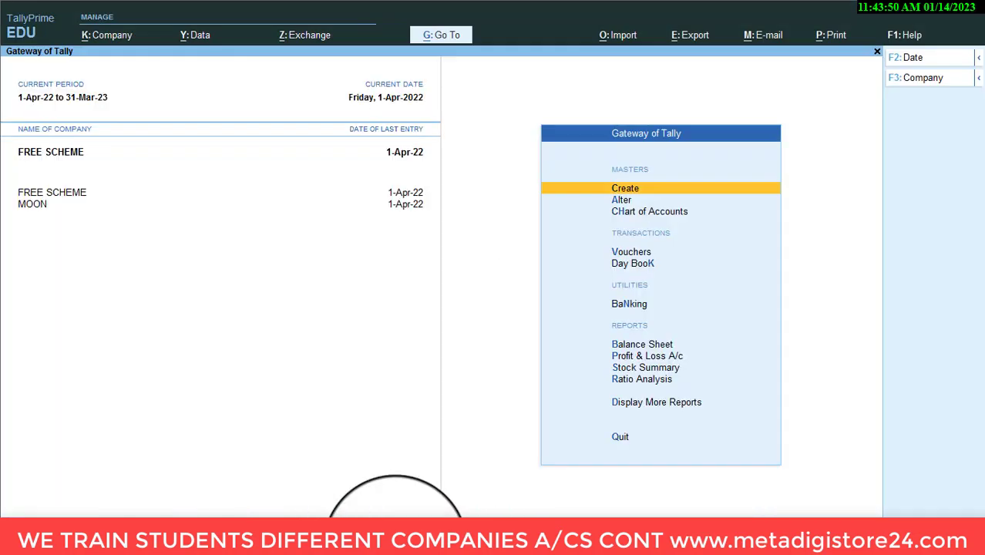
{"action": "key", "text": "Down"}
{"action": "key", "text": "Down"}
{"action": "key", "text": "Down"}
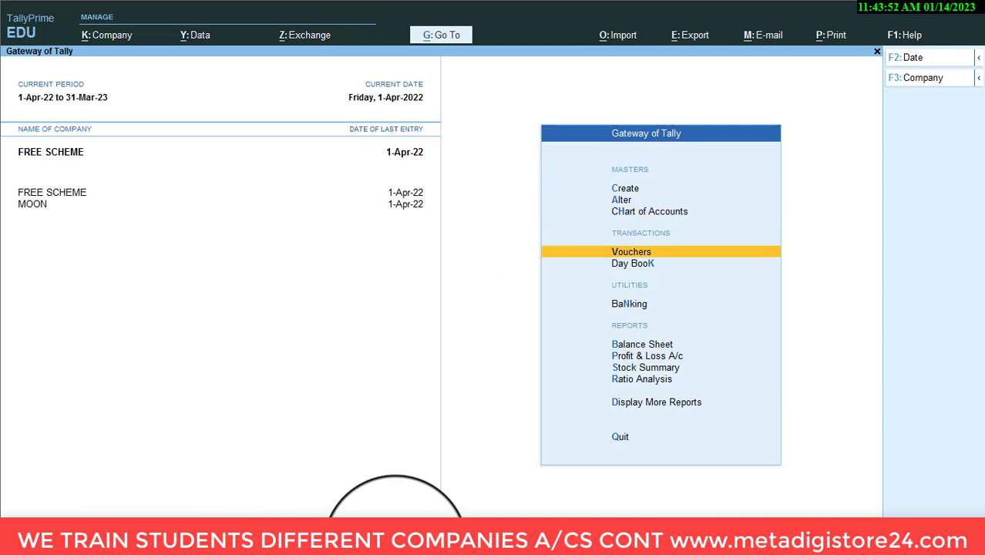
{"action": "key", "text": "Return"}
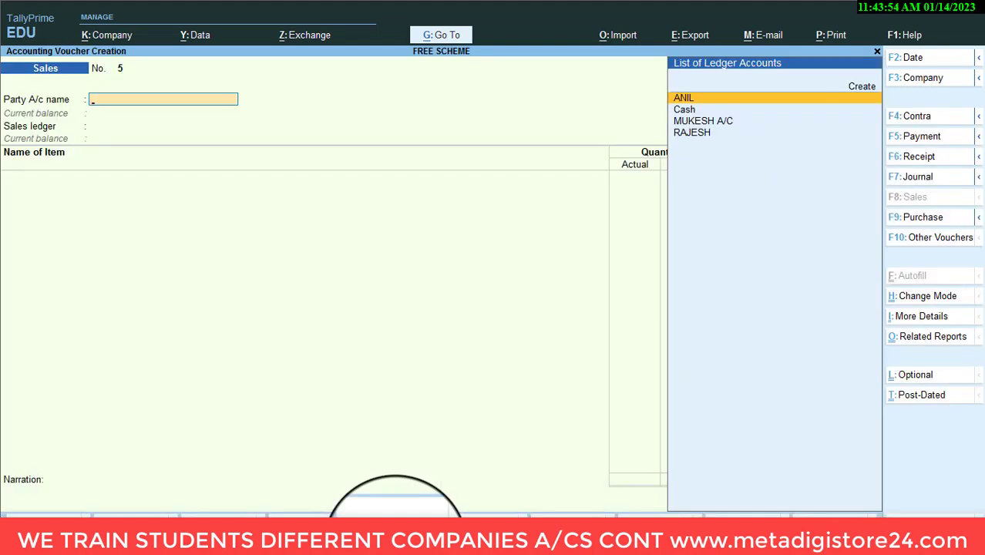
Create the exercise 5 customer's ledger under Sundry Debtors from the voucher and choose SALES A/C as the sales ledger
{"action": "key", "text": "alt+c"}
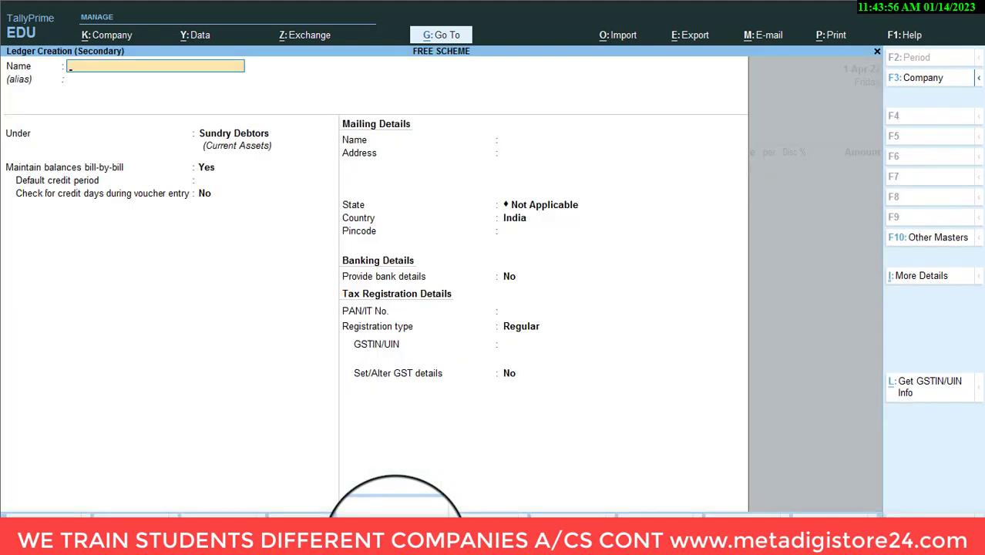
{"action": "type", "text": "PALLAVI"}
{"action": "key", "text": "Return"}
{"action": "key", "text": "Return"}
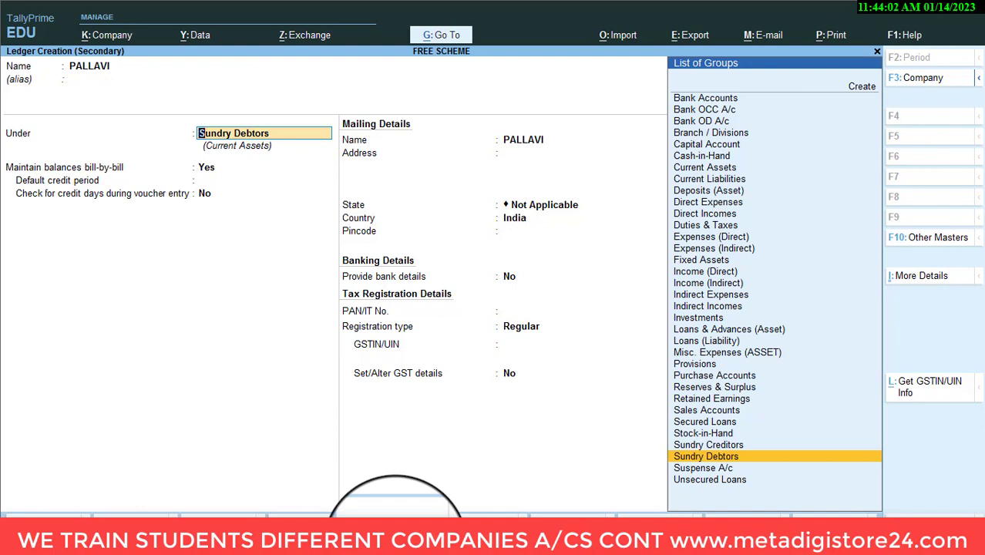
{"action": "key", "text": "ctrl+a"}
{"action": "key", "text": "Return"}
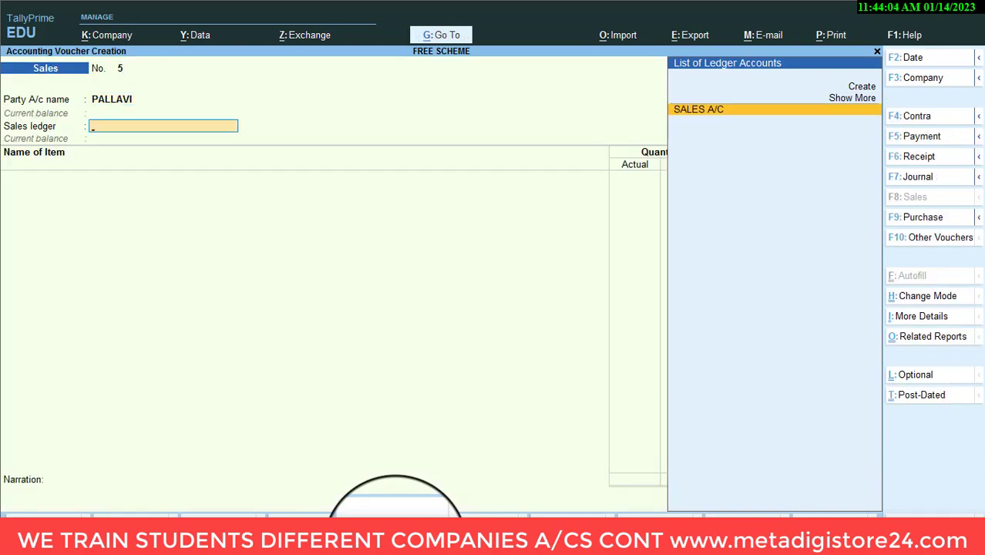
{"action": "key", "text": "Return"}
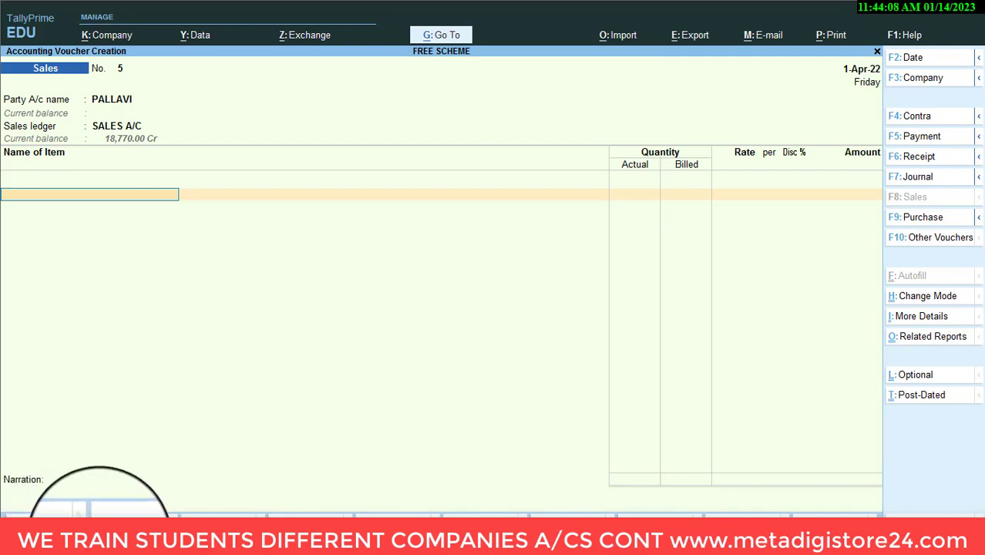
Check exercise 5 in Word and add TROUSER to the voucher with 16 PCS actual and 8 PCS billed
{"action": "key", "text": "alt+Tab"}
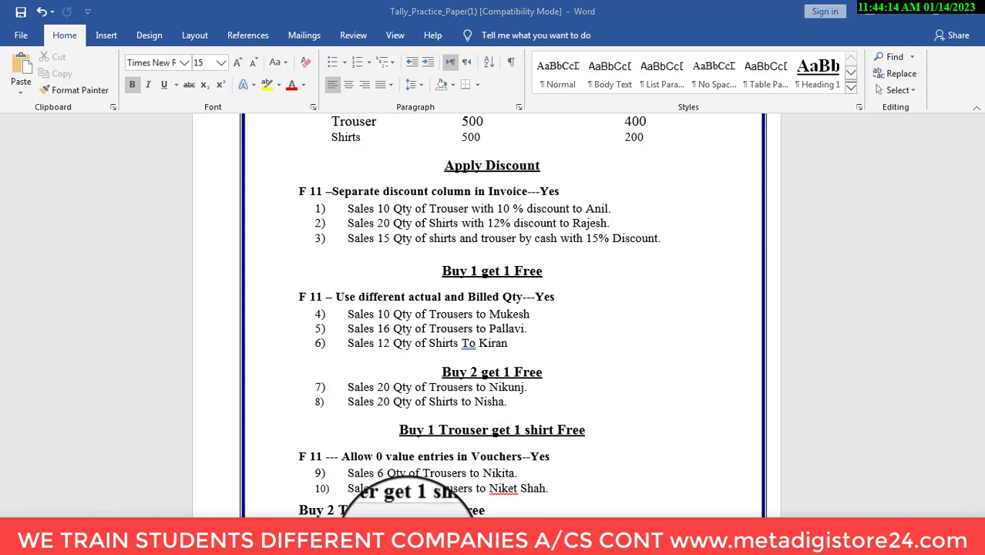
{"action": "key", "text": "alt+Tab"}
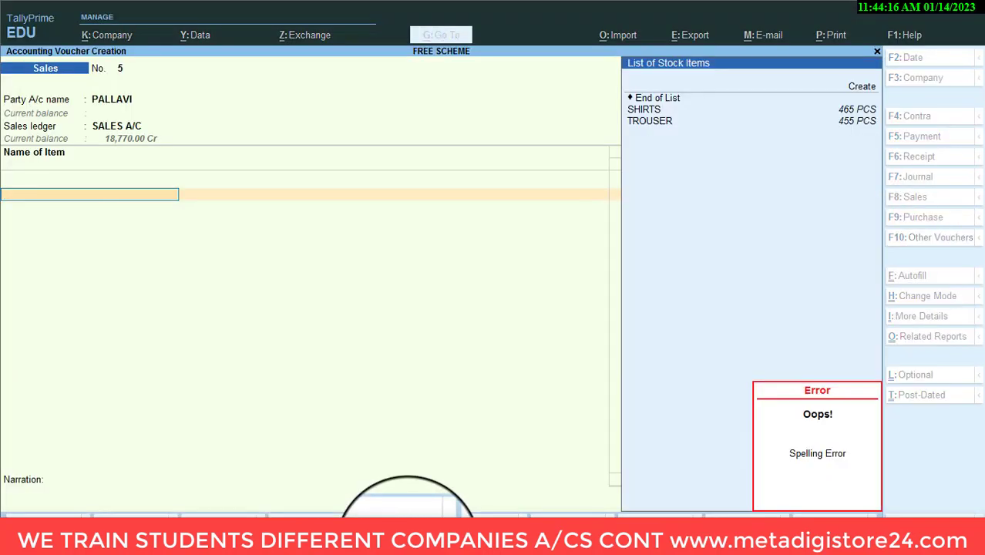
{"action": "type", "text": "s"}
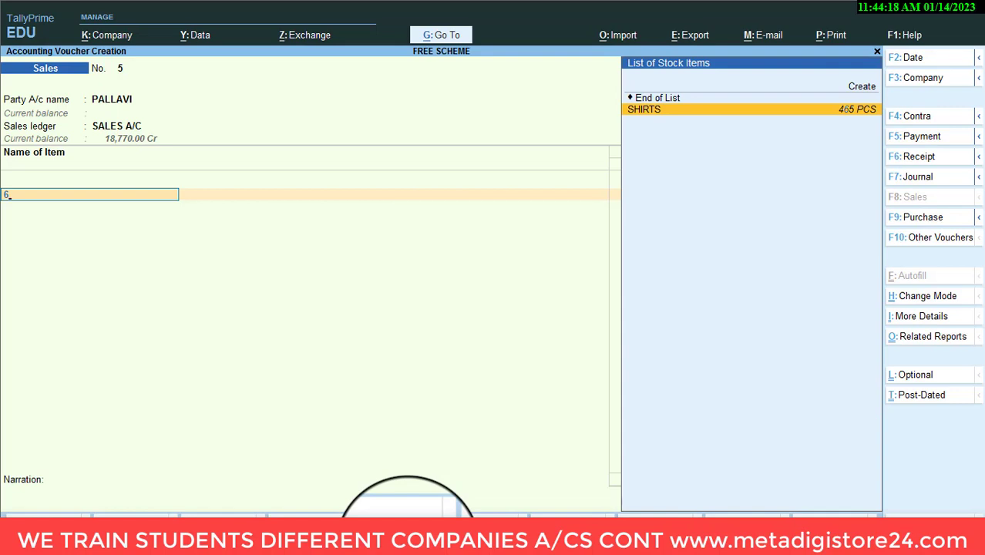
{"action": "key", "text": "BackSpace"}
{"action": "type", "text": "T"}
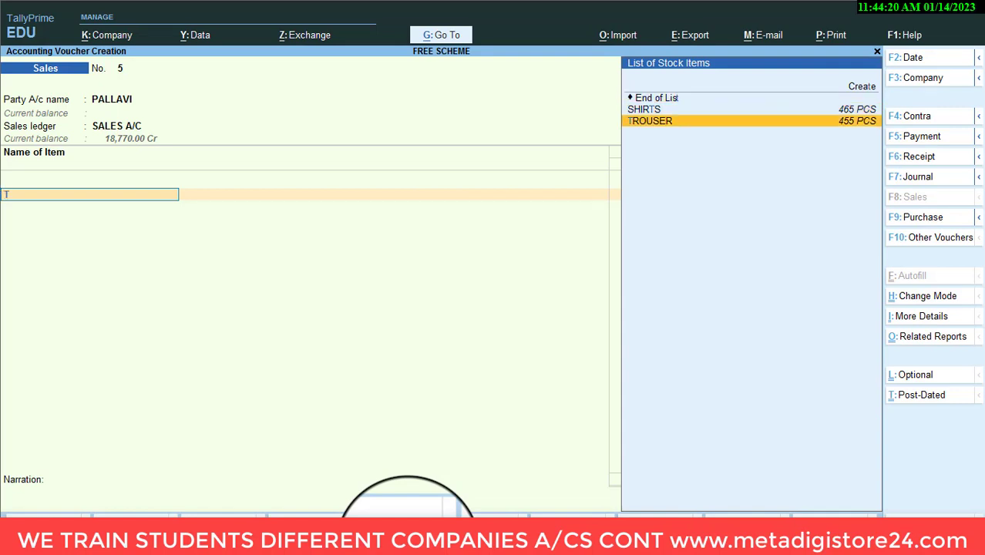
{"action": "key", "text": "Return"}
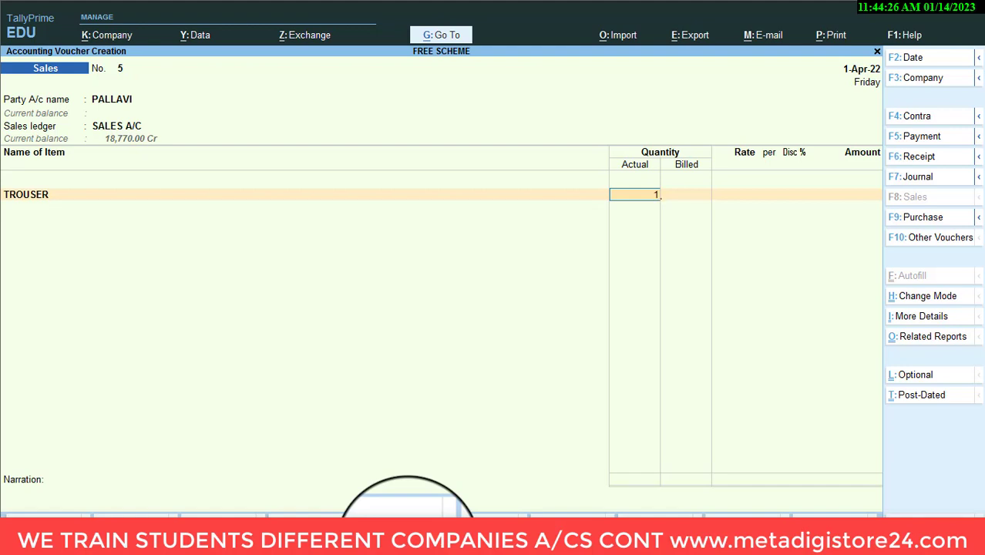
{"action": "type", "text": "6"}
{"action": "key", "text": "Return"}
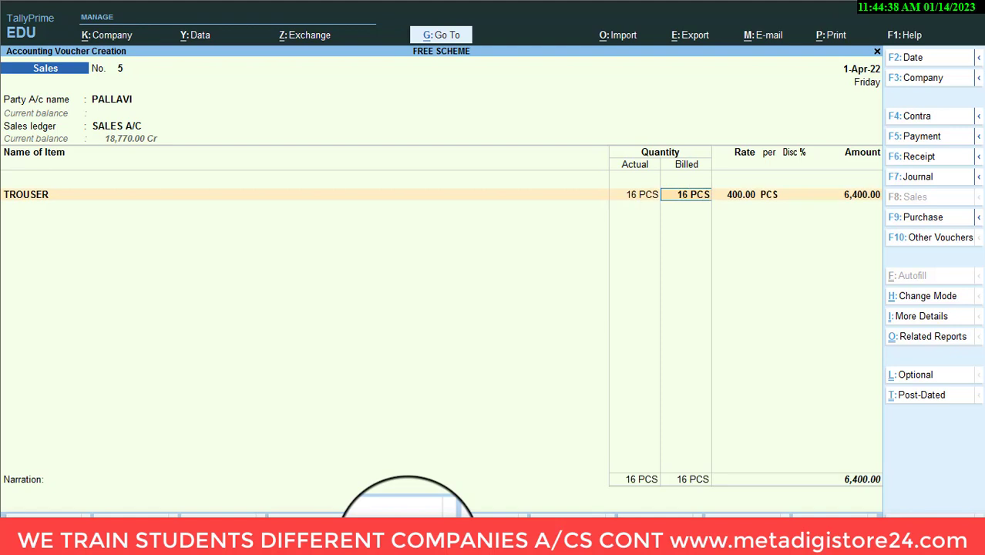
{"action": "type", "text": "8"}
{"action": "key", "text": "Return"}
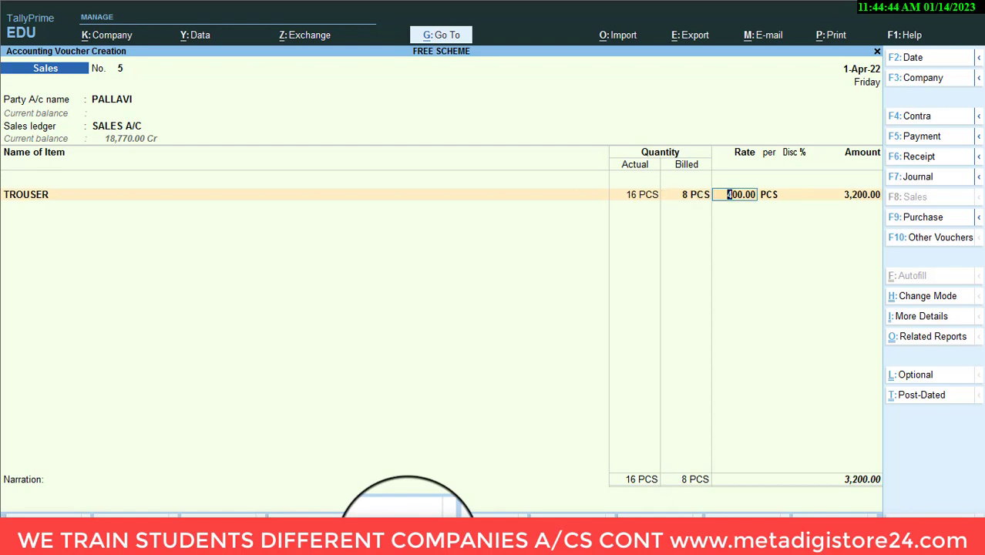
Keep the TROUSER rate at 400.00 per PCS without a discount, end the item list, and save the voucher
{"action": "key", "text": "Return"}
{"action": "key", "text": "Return"}
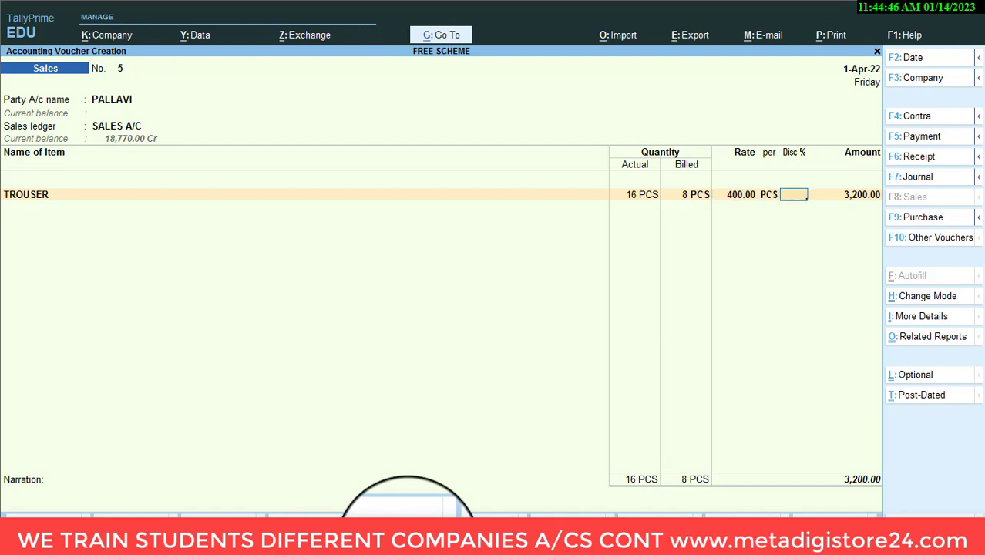
{"action": "key", "text": "Return"}
{"action": "key", "text": "Return"}
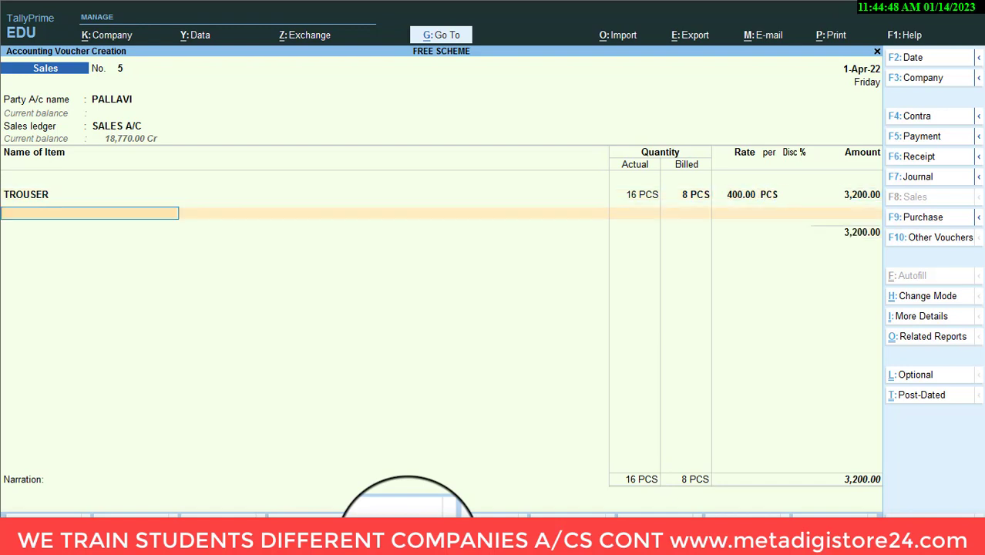
{"action": "key", "text": "Return"}
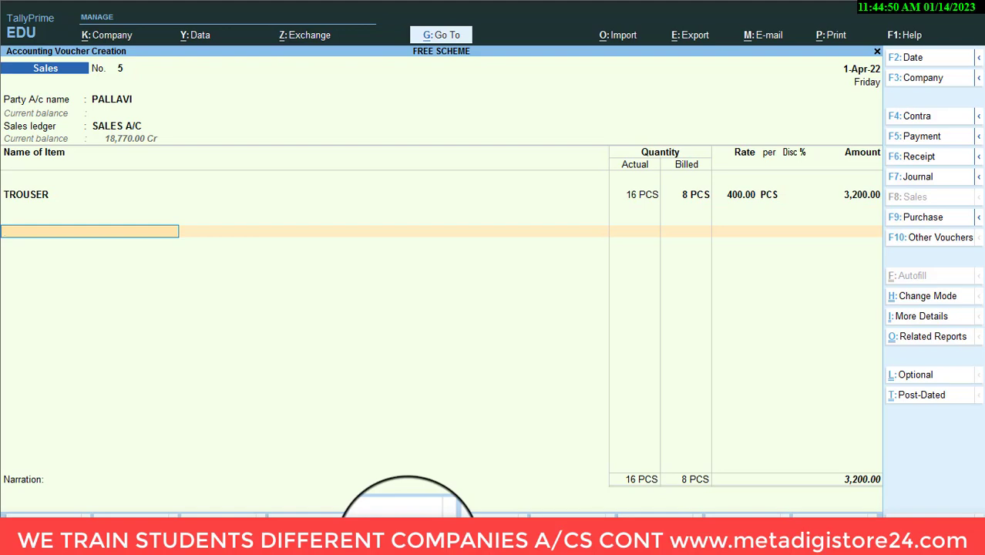
{"action": "key", "text": "ctrl"}
{"action": "key", "text": "ctrl+a"}
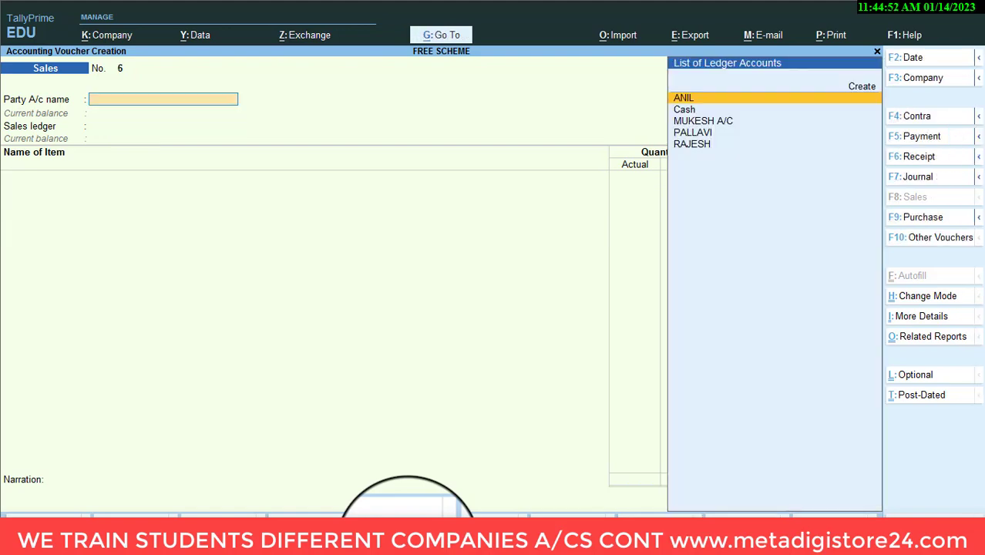
Check exercise 6 in Word, create its customer's ledger under Sundry Debtors, and choose SALES A/C as the sales ledger
{"action": "key", "text": "alt+Tab"}
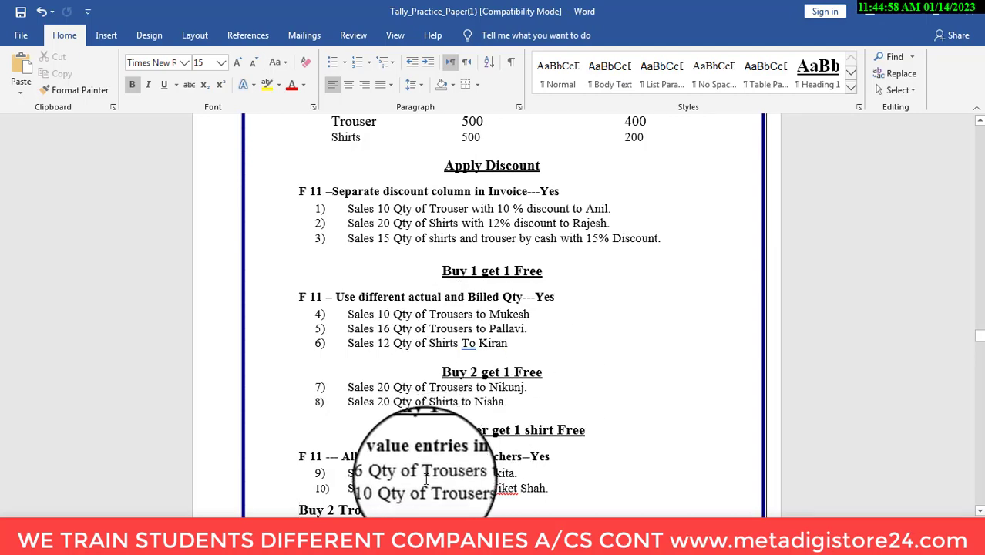
{"action": "key", "text": "alt+Tab"}
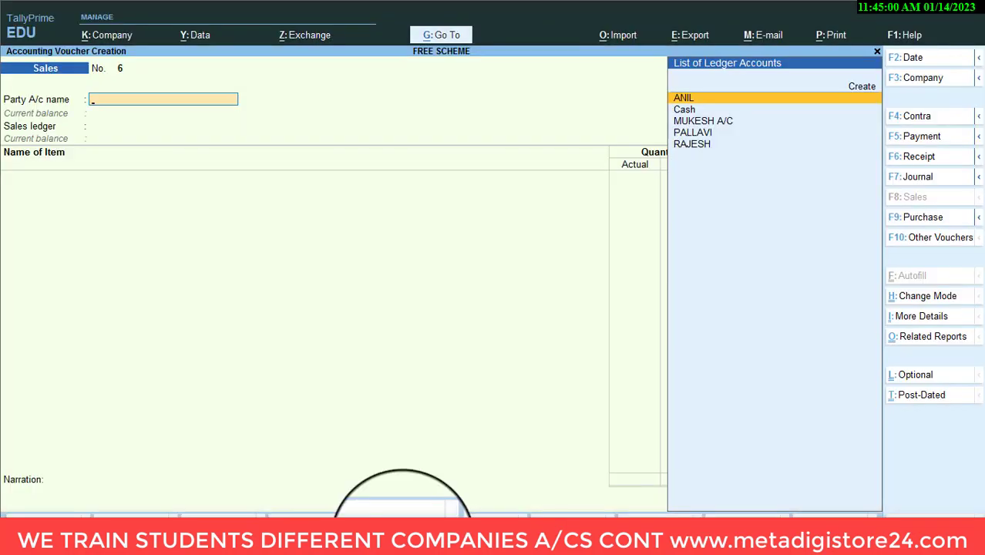
{"action": "key", "text": "alt+c"}
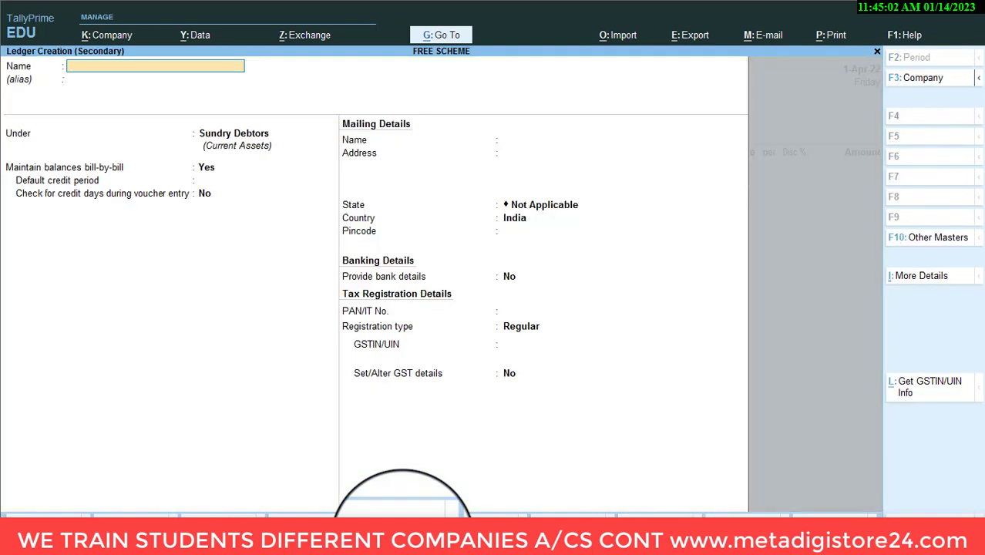
{"action": "type", "text": "KIRAN A/C"}
{"action": "key", "text": "Return"}
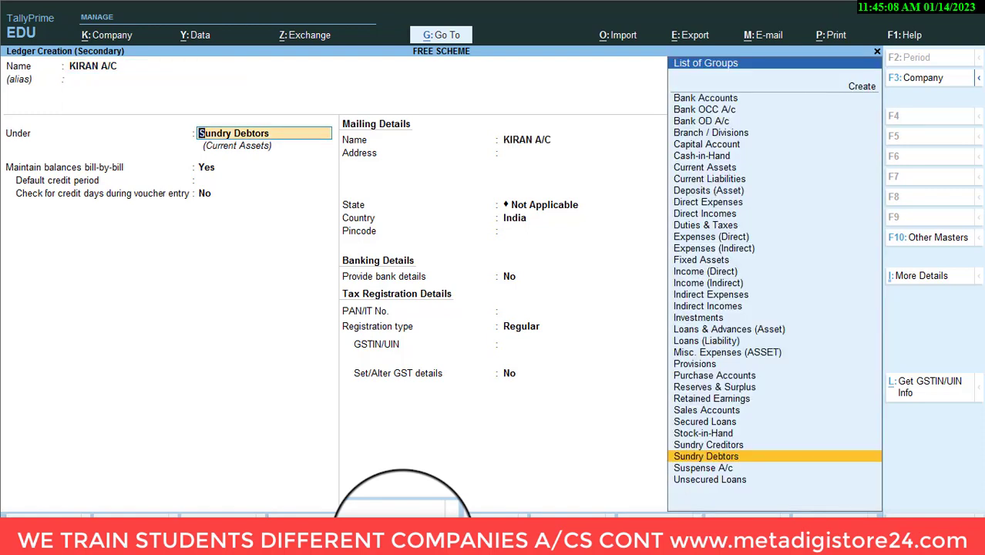
{"action": "key", "text": "ctrl+a"}
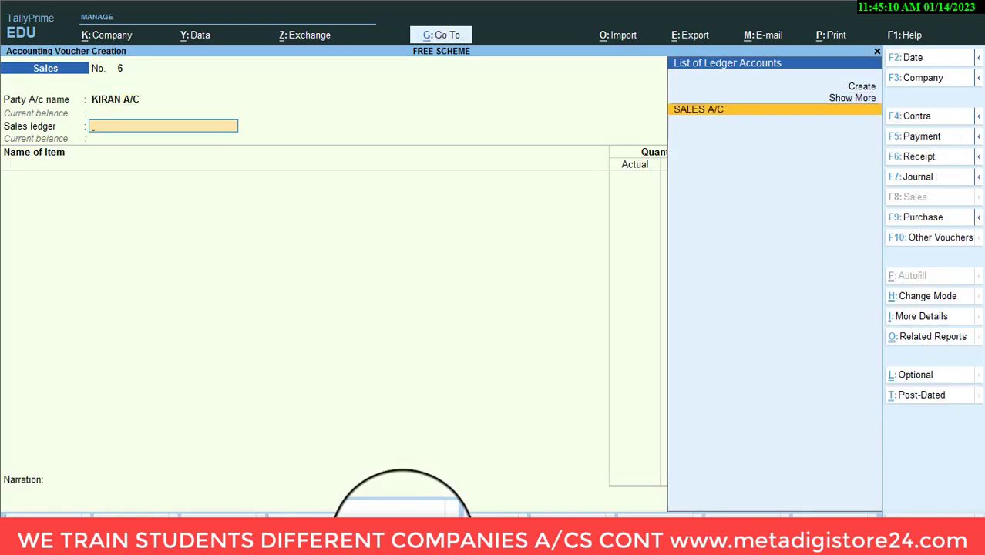
{"action": "key", "text": "Return"}
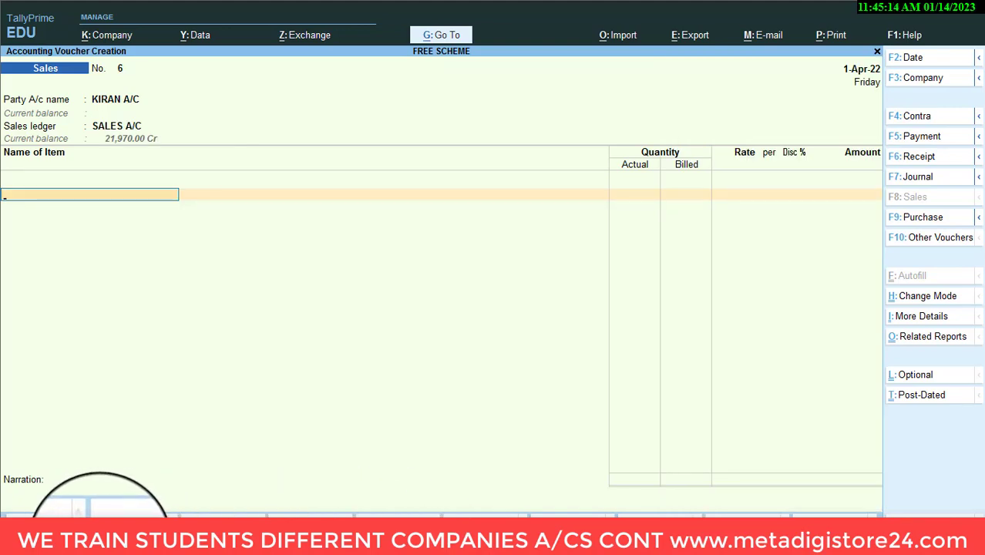
Recheck exercise 6 in Word, add SHIRTS with 12 PCS actual and 6 PCS billed, and save the sales voucher
{"action": "left_click", "coordinate": [99, 537]}
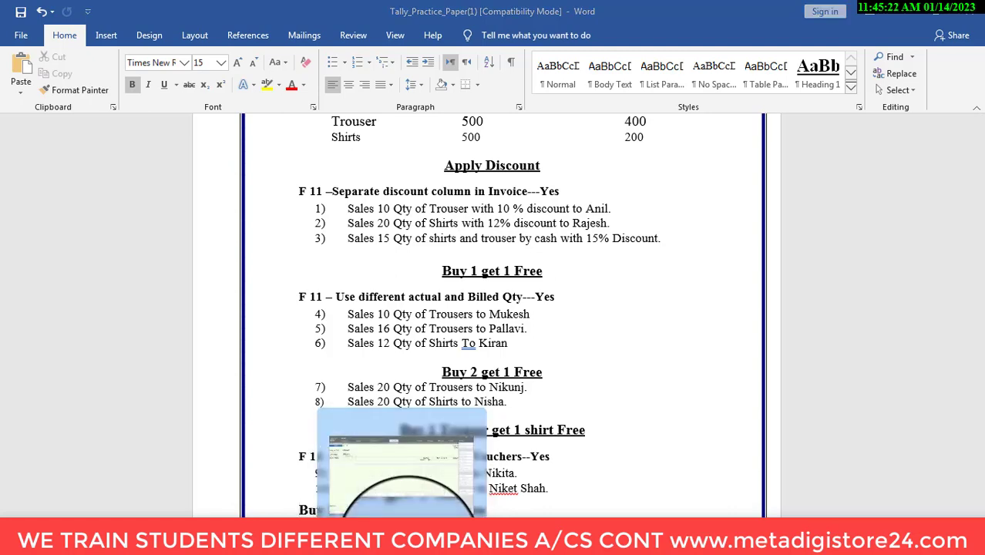
{"action": "left_click", "coordinate": [408, 509]}
{"action": "type", "text": "S"}
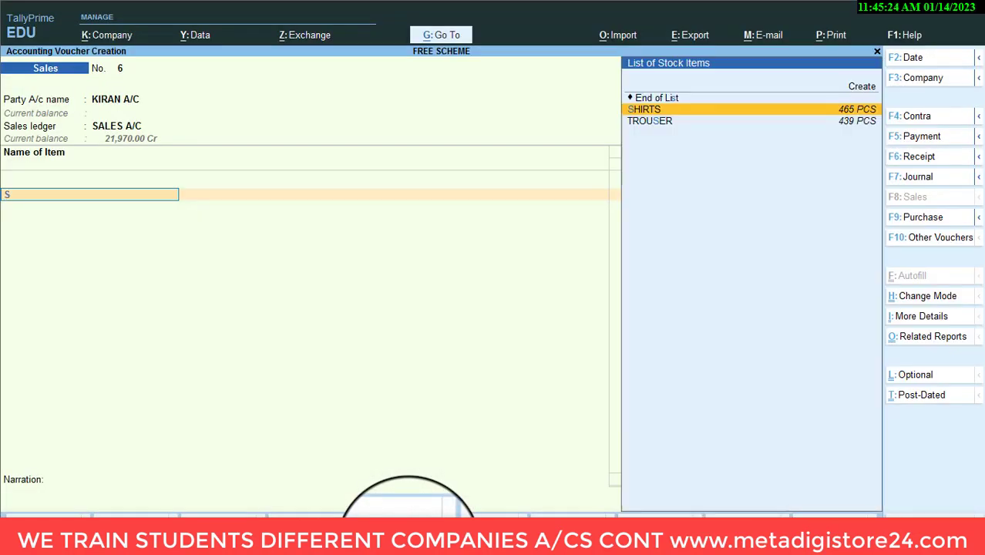
{"action": "key", "text": "Return"}
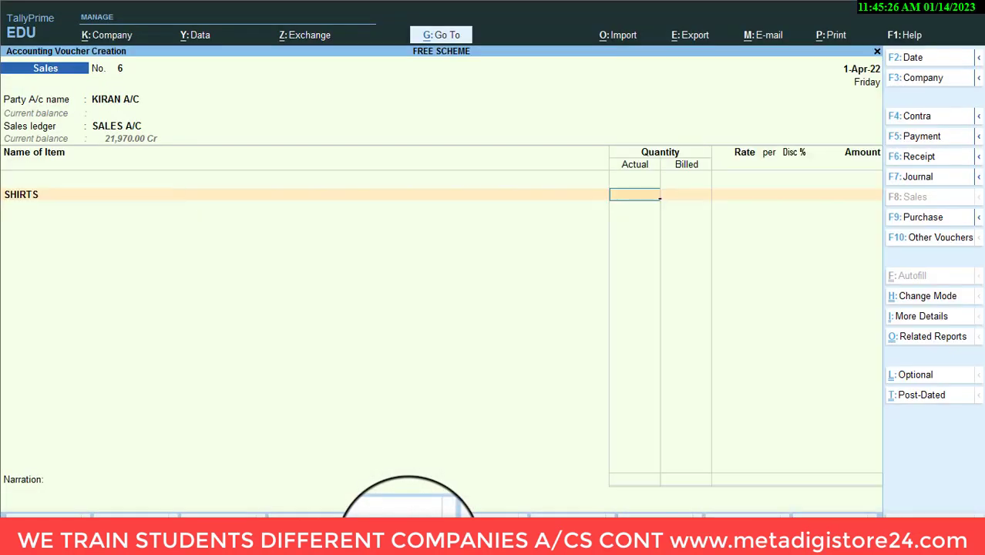
{"action": "type", "text": "12"}
{"action": "key", "text": "Return"}
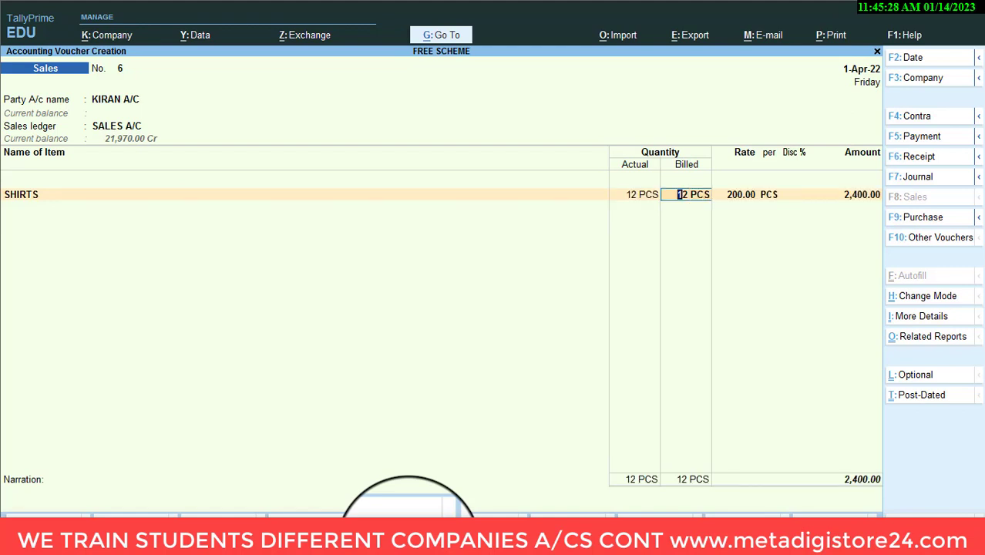
{"action": "type", "text": "6"}
{"action": "key", "text": "Return"}
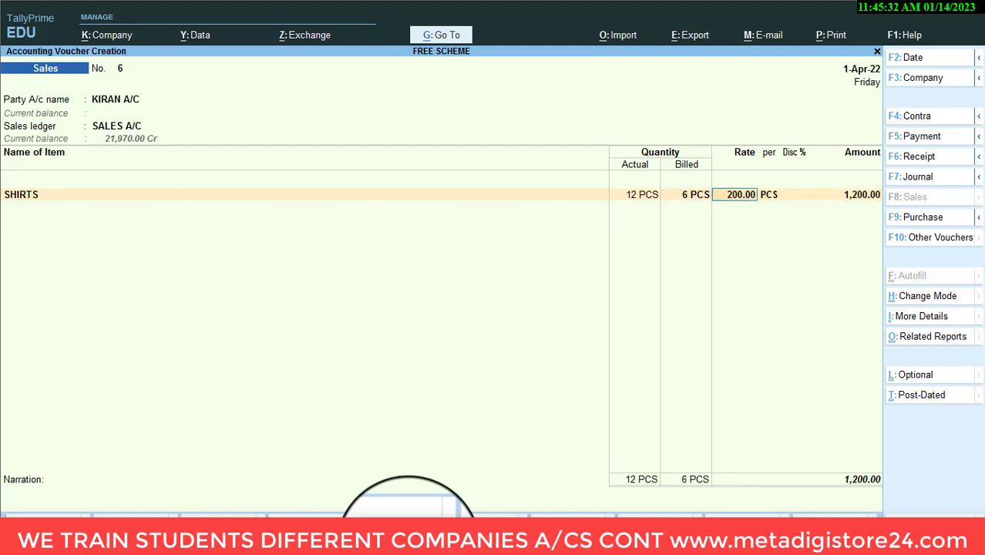
{"action": "key", "text": "ctrl"}
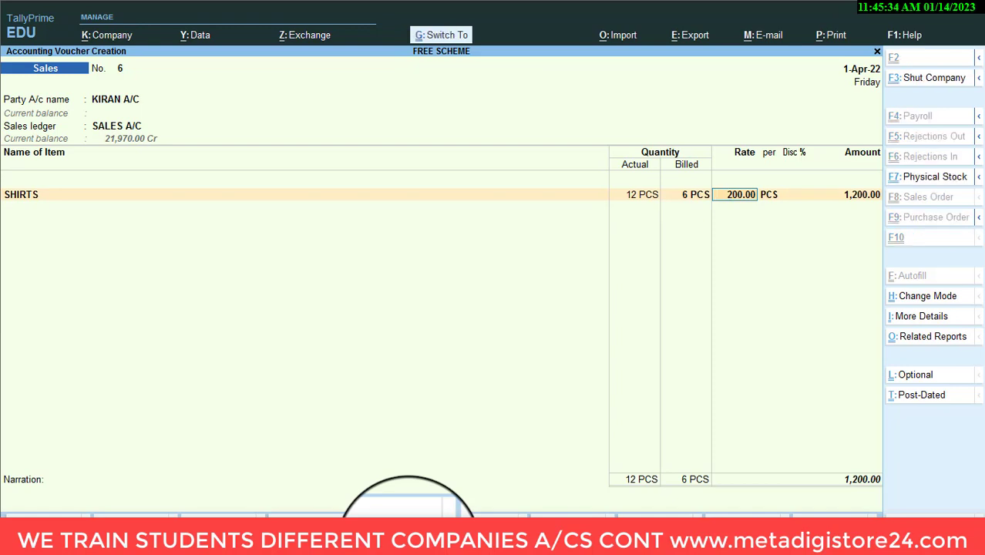
{"action": "key", "text": "ctrl+a"}
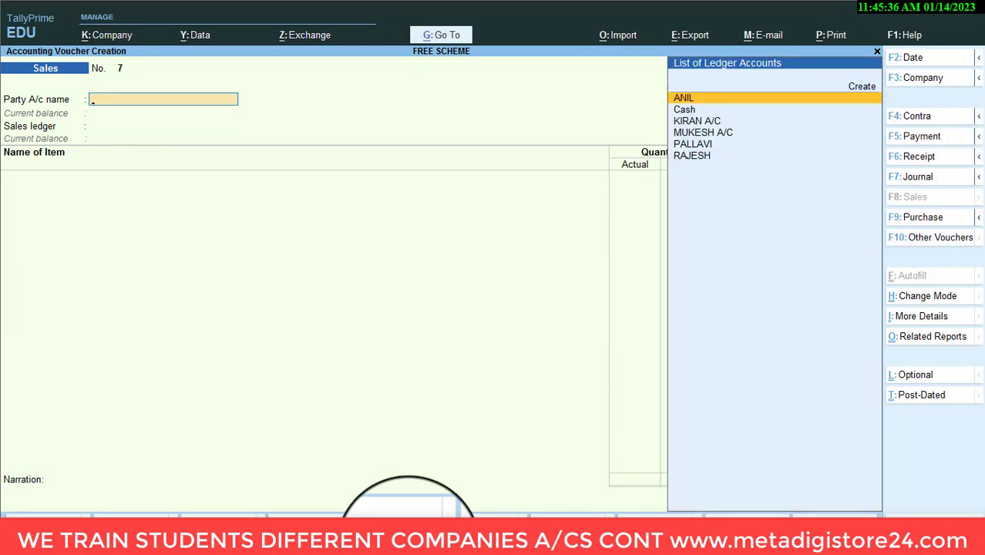
Request to quit voucher entry and switch to the Word practice paper to read the Buy 2 get 1 Free exercises
{"action": "key", "text": "Escape"}
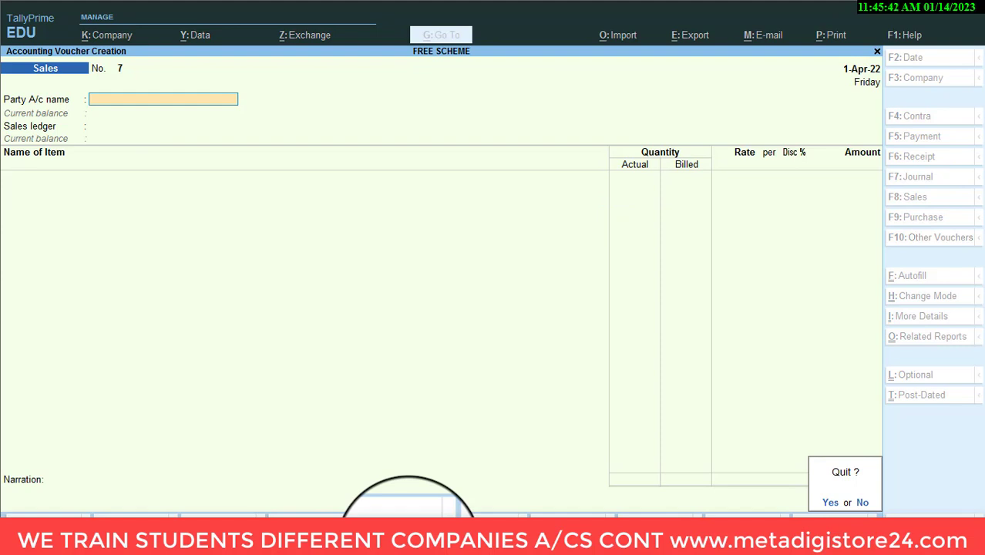
{"action": "mouse_move", "coordinate": [258, 515]}
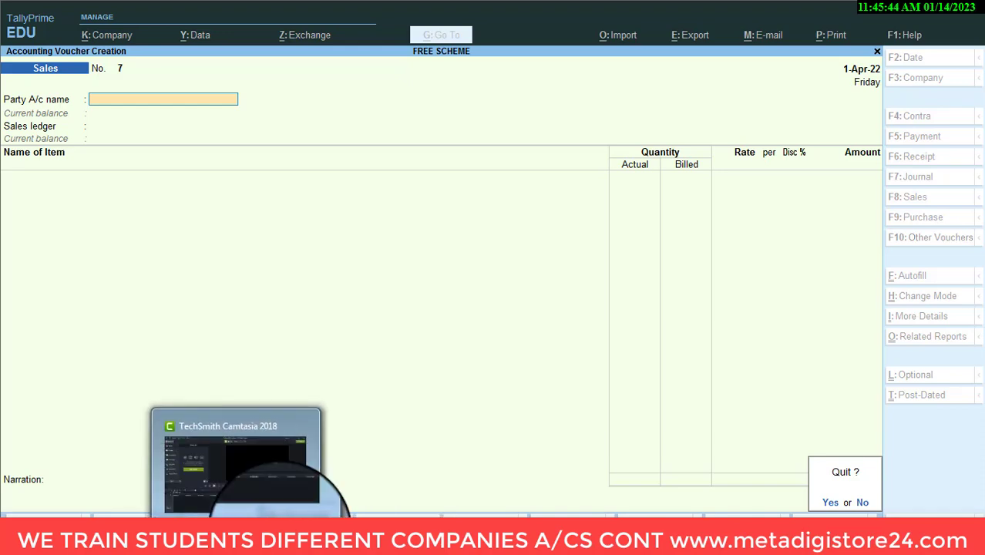
{"action": "left_click", "coordinate": [104, 515]}
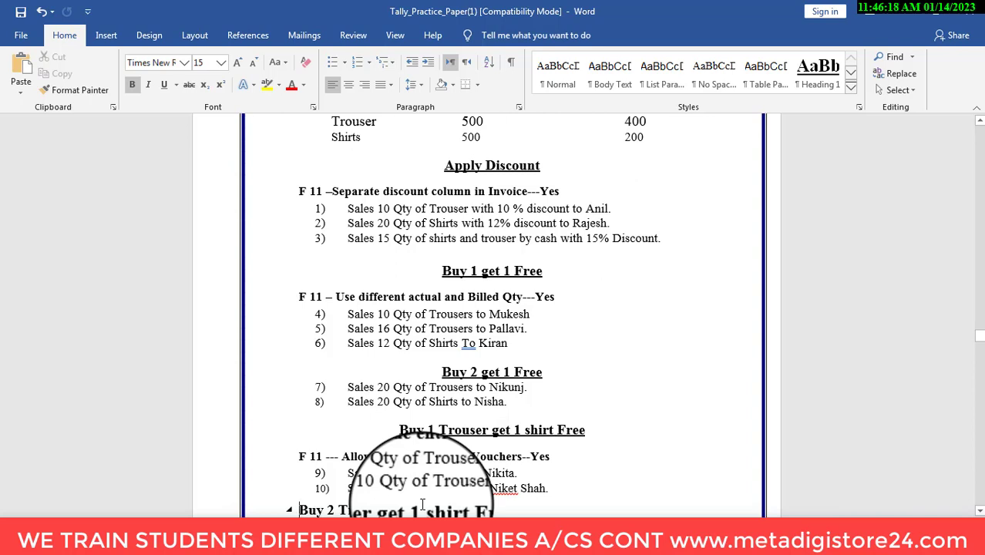
Recheck exercise 7 under Buy 2 get 1 Free in Word, then return to TallyPrime and decline quitting voucher entry
{"action": "left_click", "coordinate": [400, 539]}
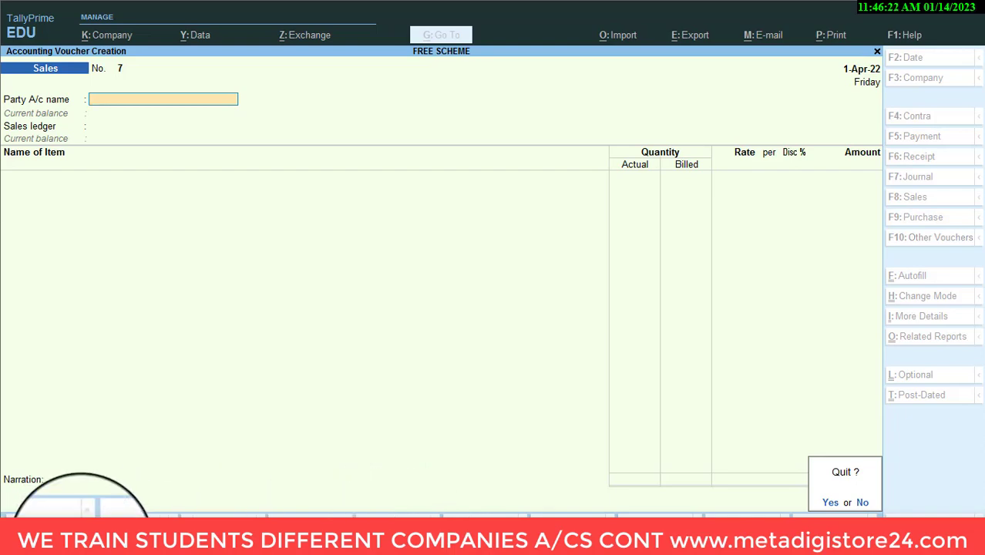
{"action": "left_click", "coordinate": [92, 539]}
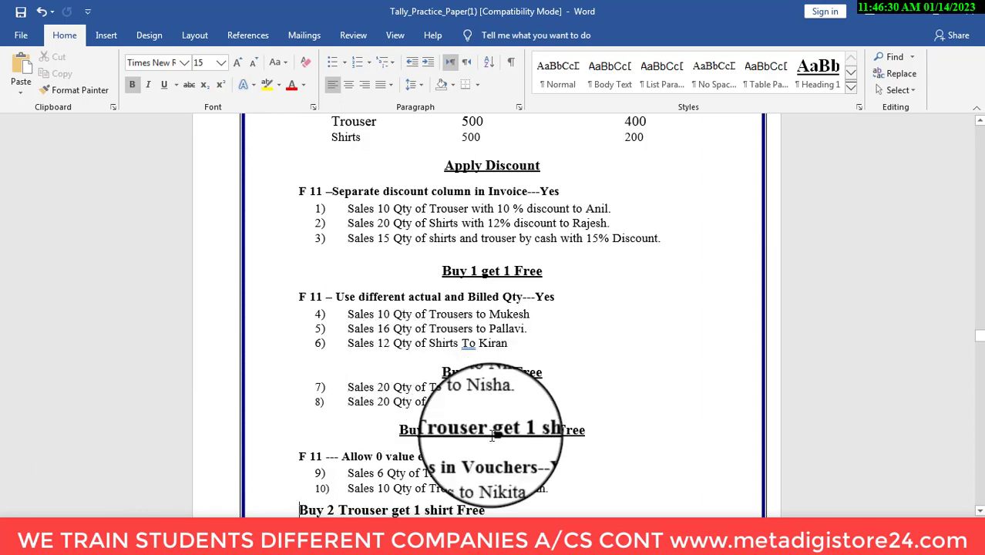
{"action": "left_click", "coordinate": [401, 544]}
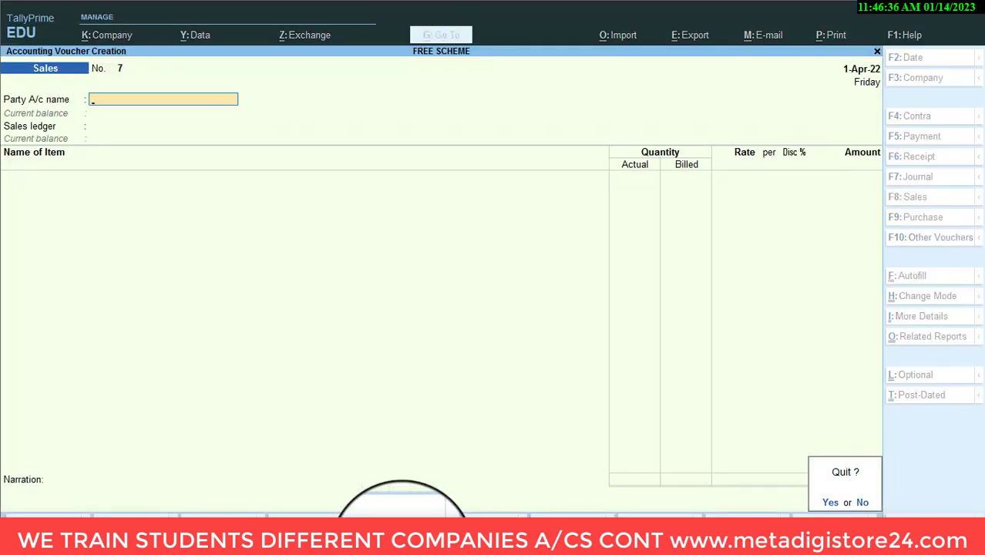
{"action": "key", "text": "n"}
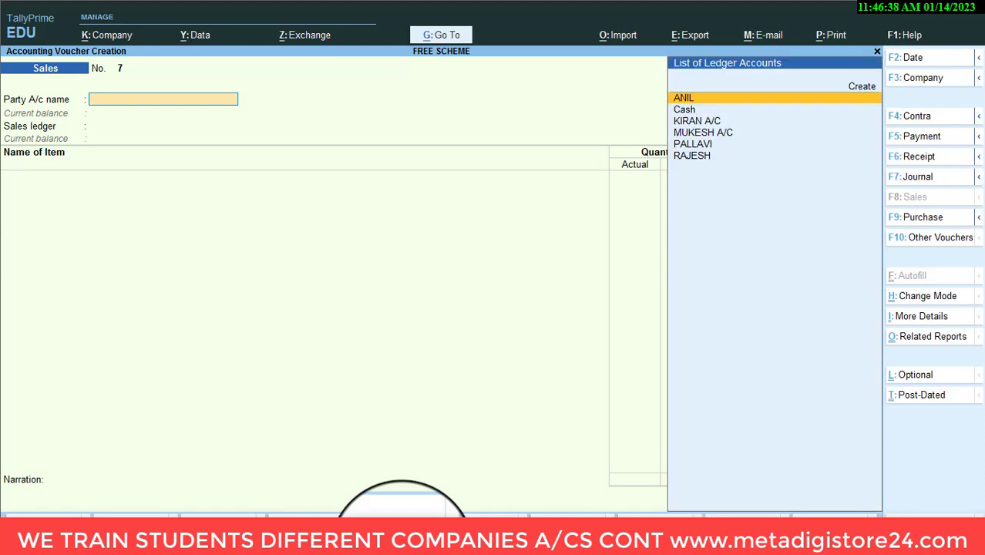
Create the exercise 7 customer's ledger under Sundry Debtors from the sales voucher and choose SALES A/C as the sales ledger
{"action": "key", "text": "alt+c"}
{"action": "type", "text": "N"}
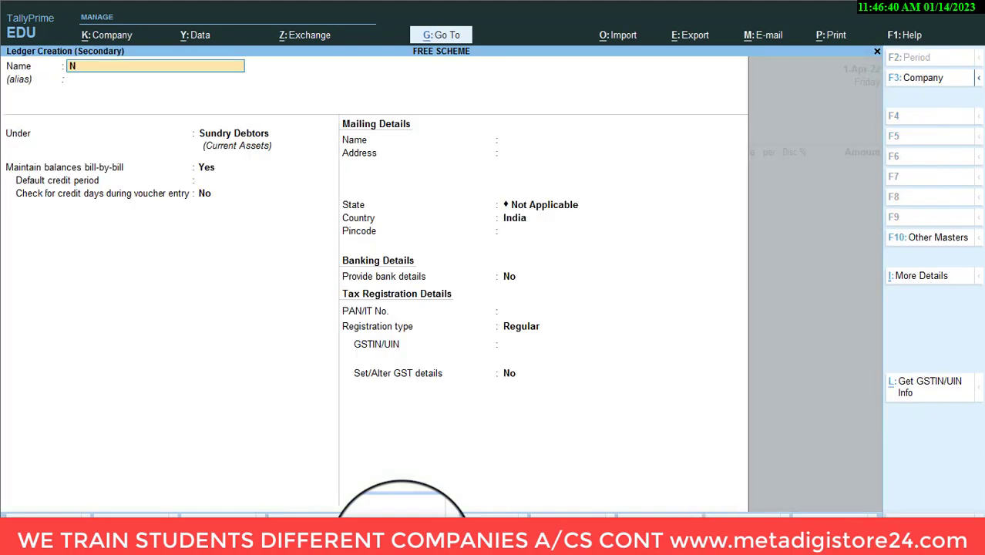
{"action": "type", "text": "IKUNJ"}
{"action": "key", "text": "Return"}
{"action": "key", "text": "Return"}
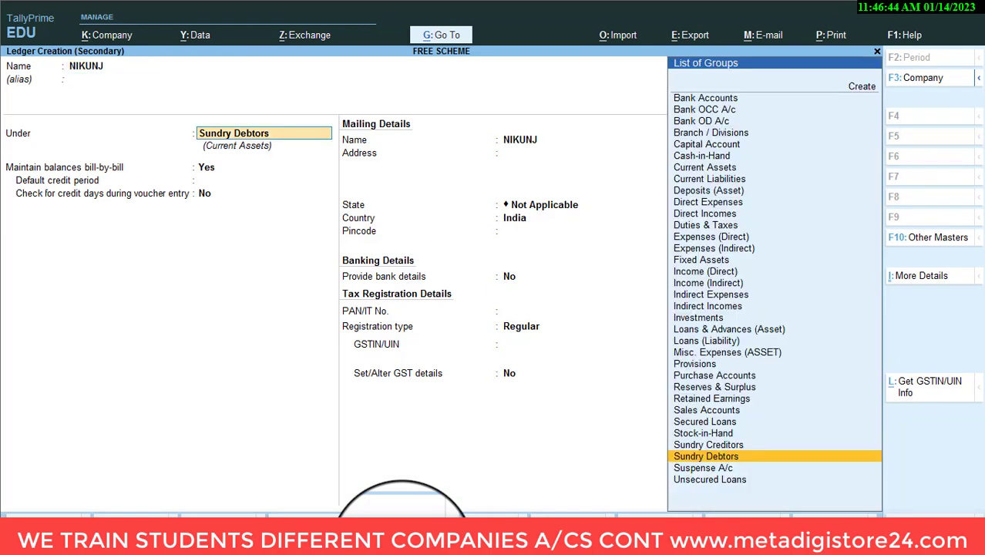
{"action": "key", "text": "ctrl"}
{"action": "key", "text": "ctrl+a"}
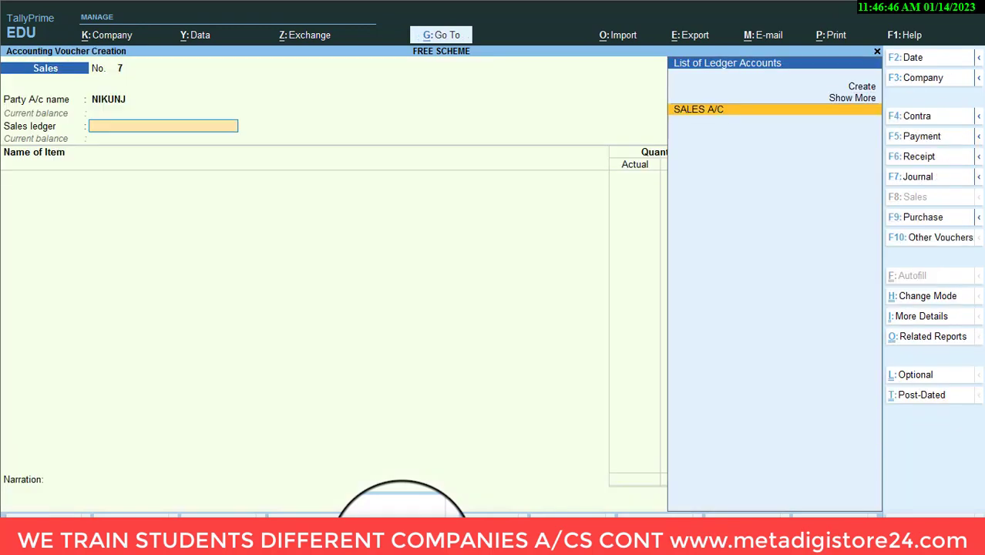
{"action": "key", "text": "Return"}
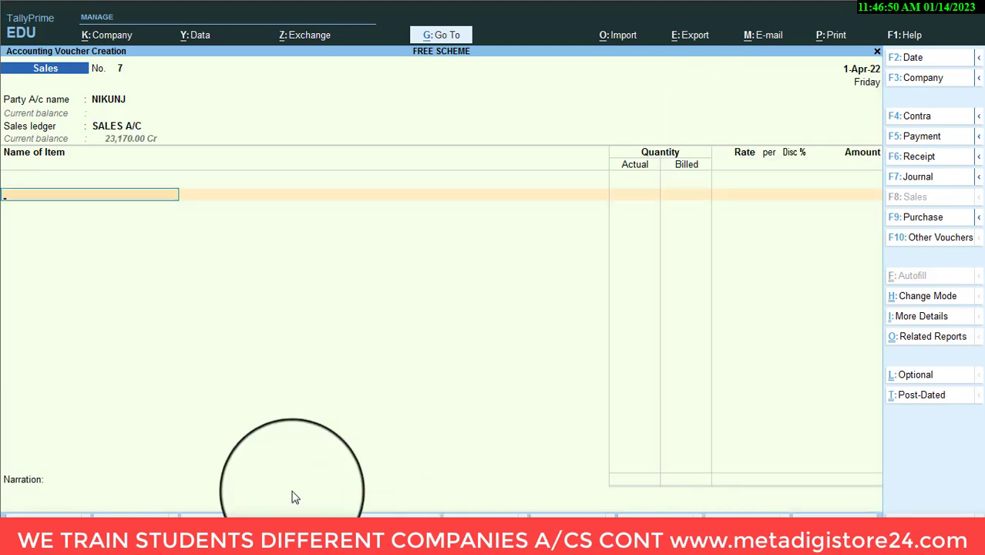
Review the Buy 2 get 1 Free exercise in Word and add TROUSER as the item in the TallyPrime sales voucher
{"action": "left_click", "coordinate": [108, 535]}
{"action": "left_click", "coordinate": [107, 535]}
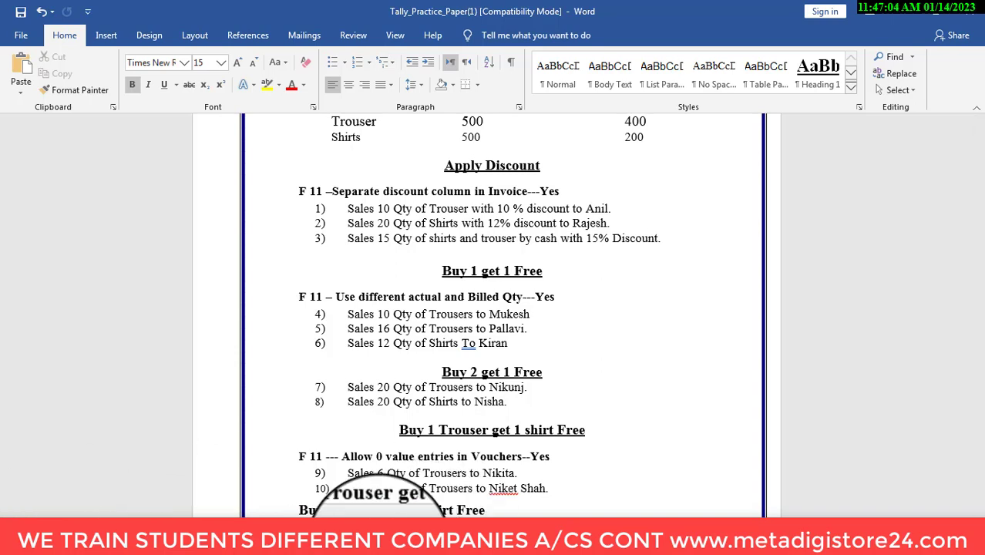
{"action": "left_click", "coordinate": [404, 536]}
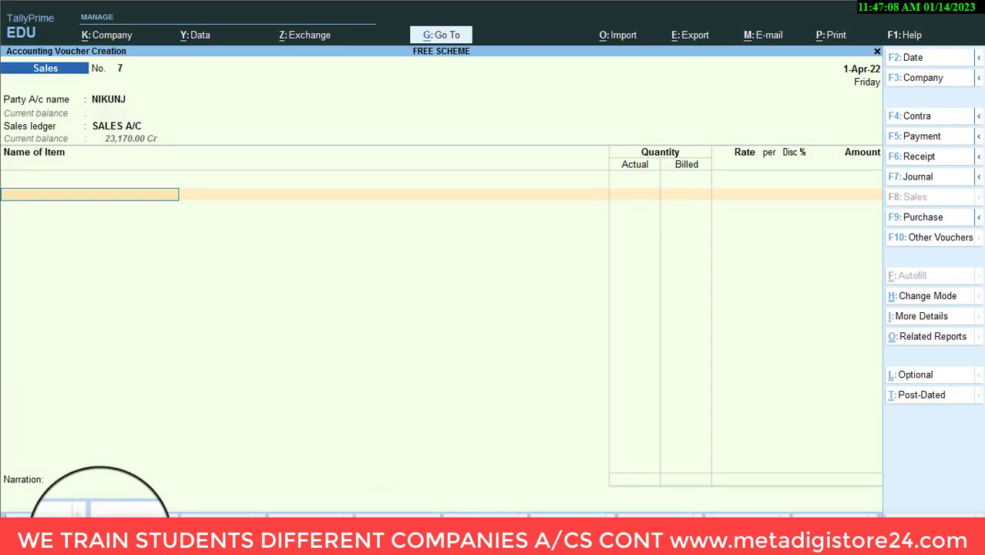
{"action": "left_click", "coordinate": [100, 535]}
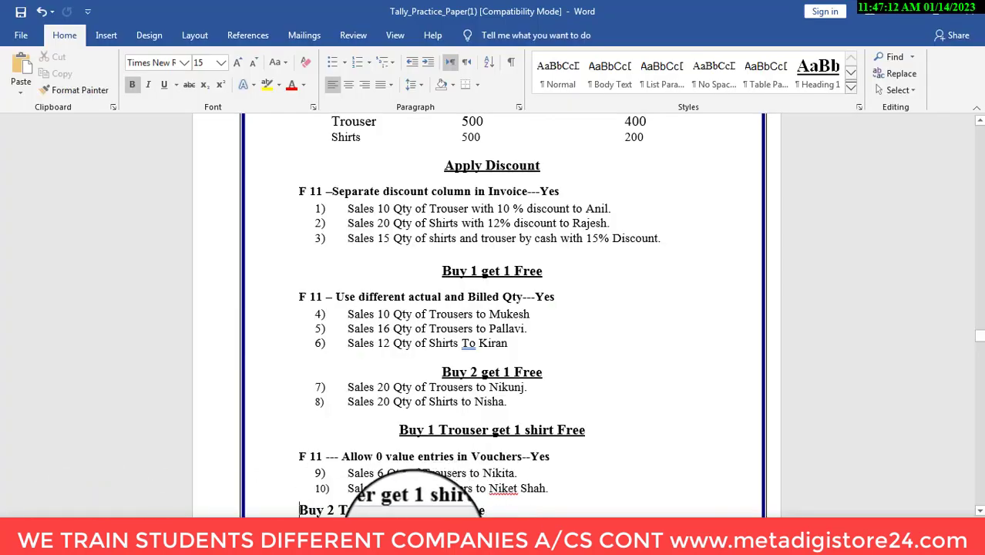
{"action": "key", "text": "alt+Tab"}
{"action": "type", "text": "T"}
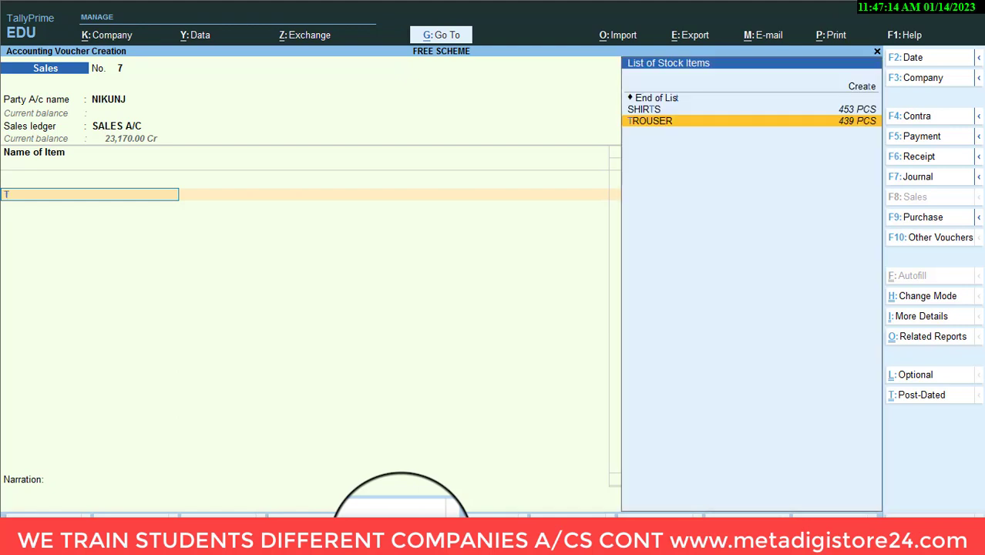
{"action": "key", "text": "Return"}
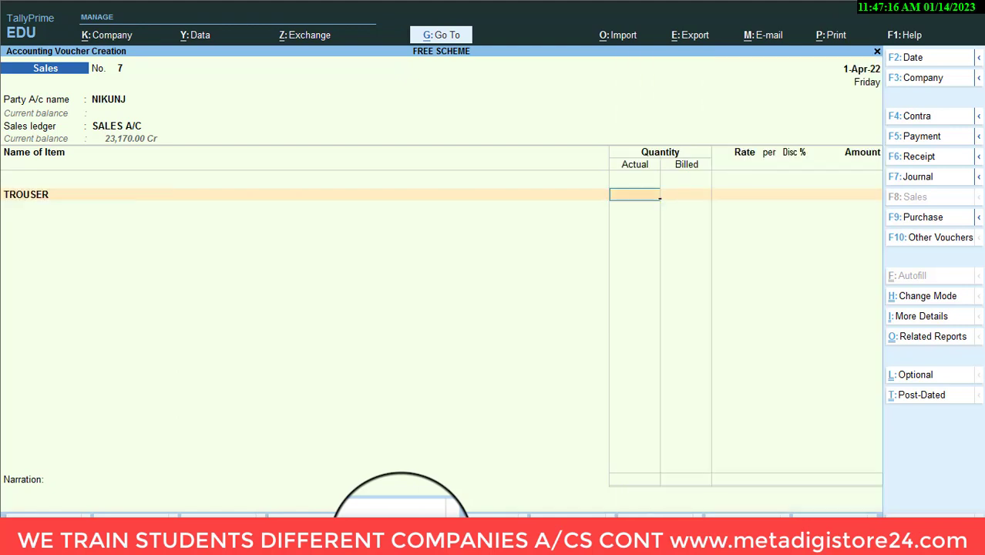
Set the TROUSER quantity to 30 PCS actual and 20 PCS billed
{"action": "type", "text": "2"}
{"action": "type", "text": "0"}
{"action": "type", "text": "3"}
{"action": "key", "text": "BackSpace"}
{"action": "type", "text": "30"}
{"action": "key", "text": "BackSpace"}
{"action": "key", "text": "BackSpace"}
{"action": "key", "text": "BackSpace"}
{"action": "key", "text": "BackSpace"}
{"action": "type", "text": "30"}
{"action": "key", "text": "Return"}
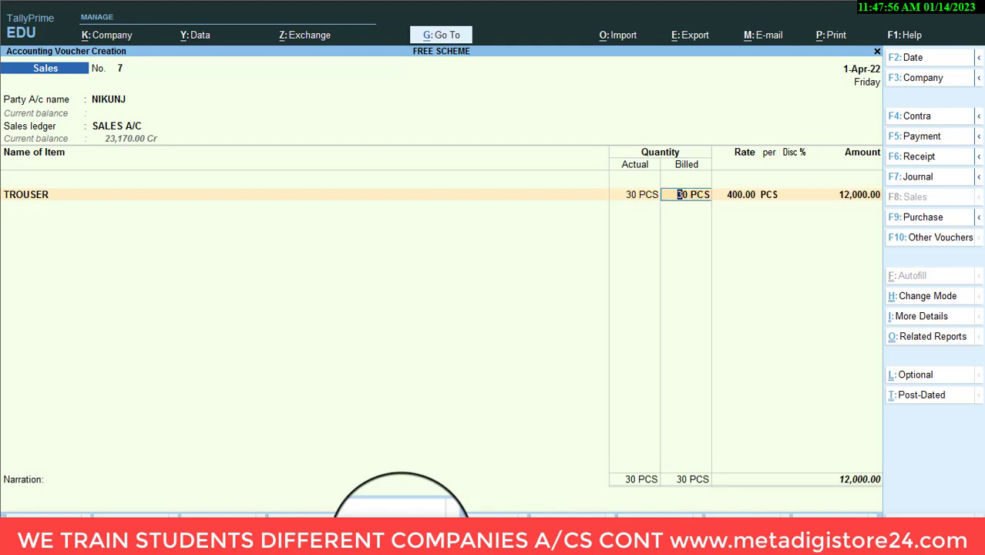
{"action": "type", "text": "20"}
{"action": "key", "text": "Return"}
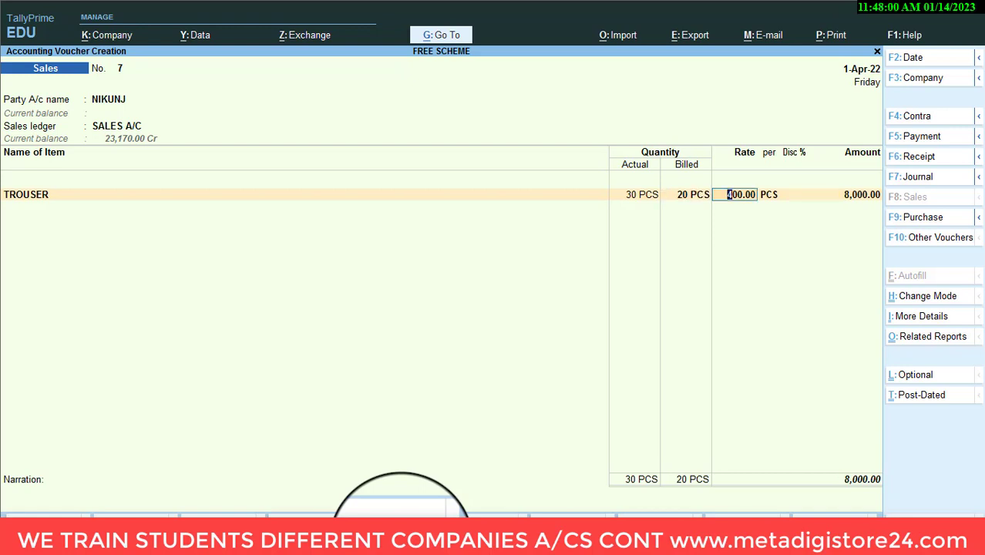
Accept the TROUSER rate of 400.00 per PCS without a discount, end the item list, and save the sales voucher
{"action": "key", "text": "Return"}
{"action": "key", "text": "Return"}
{"action": "key", "text": "Return"}
{"action": "key", "text": "Return"}
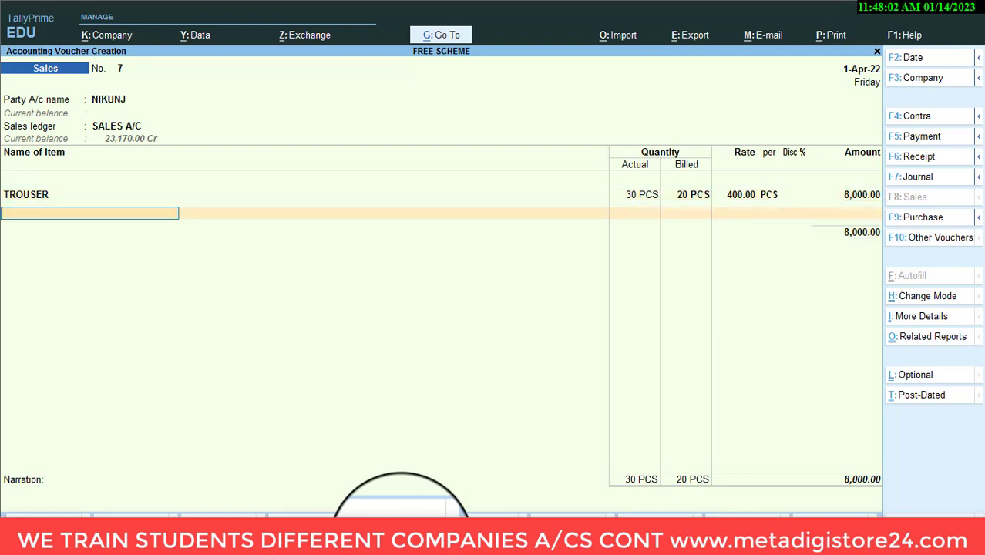
{"action": "key", "text": "Return"}
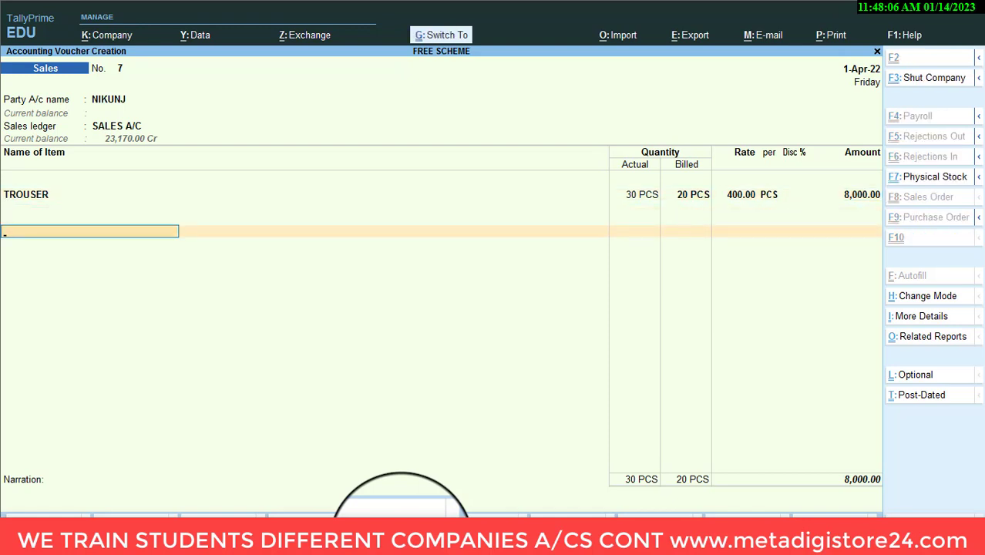
{"action": "key", "text": "ctrl+a"}
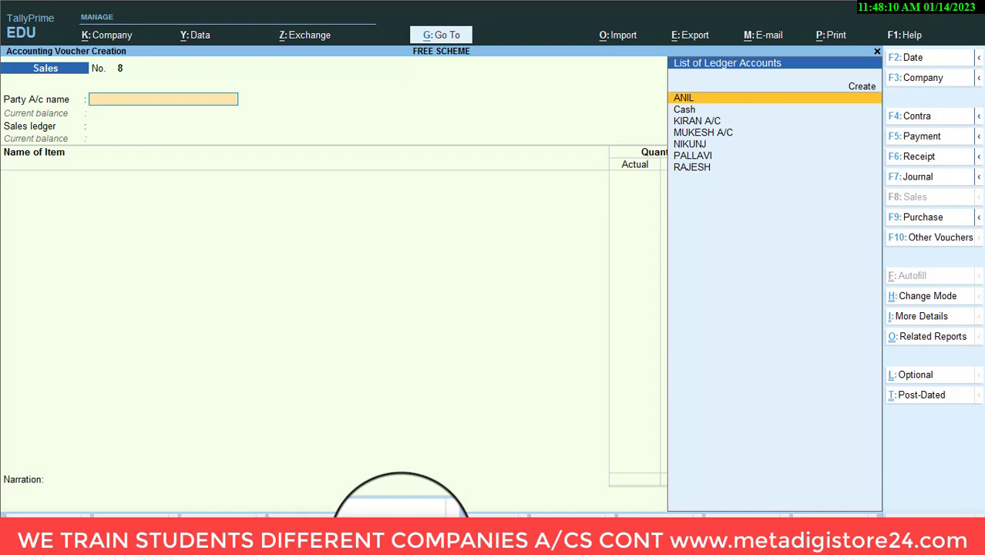
Quit voucher entry and TallyPrime, and minimize the Word practice paper to reach the desktop
{"action": "key", "text": "Escape"}
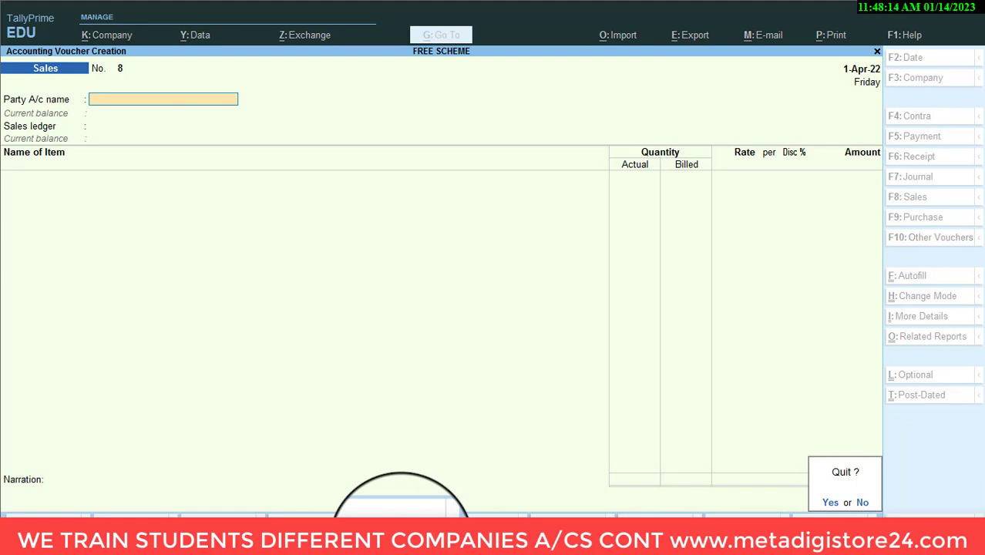
{"action": "key", "text": "Return"}
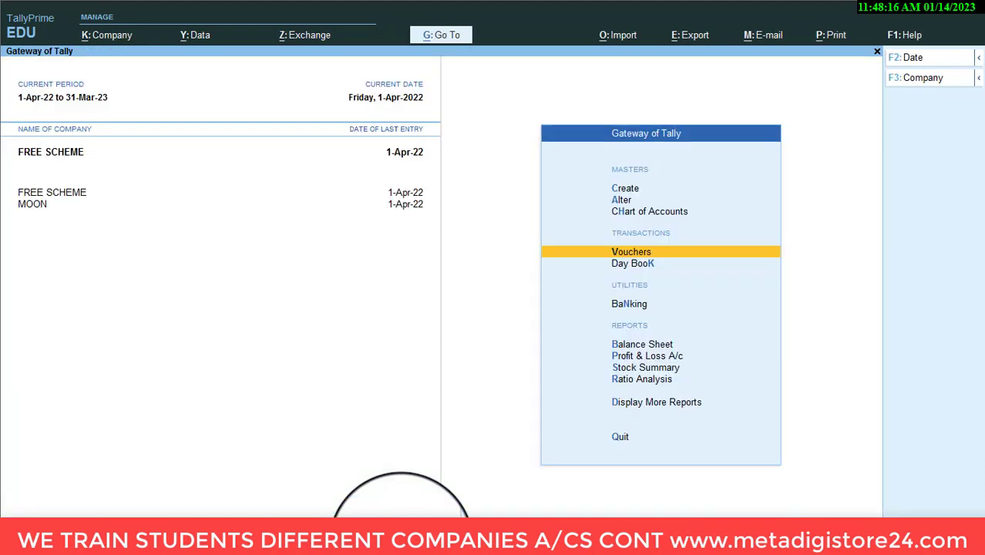
{"action": "key", "text": "alt+Tab"}
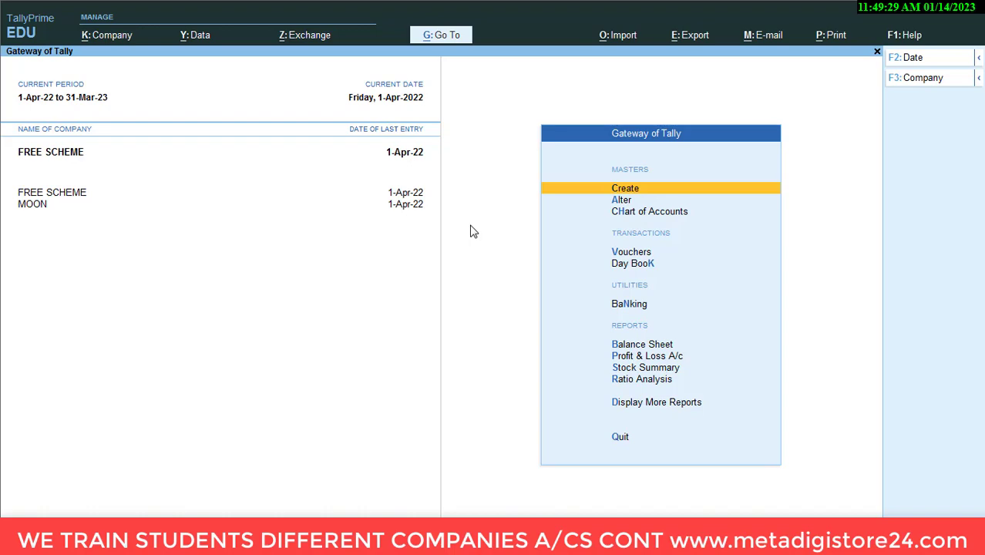
{"action": "key", "text": "Escape"}
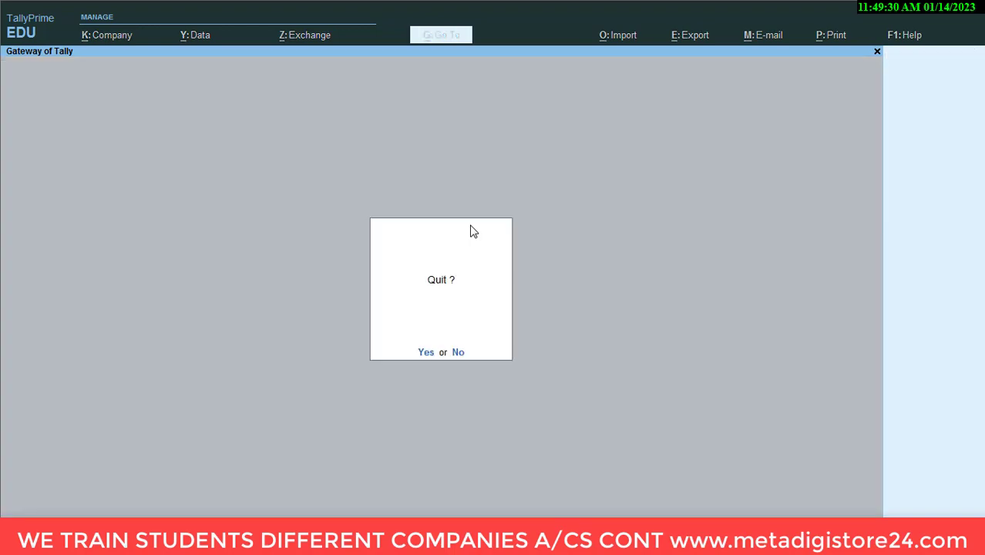
{"action": "key", "text": "Return"}
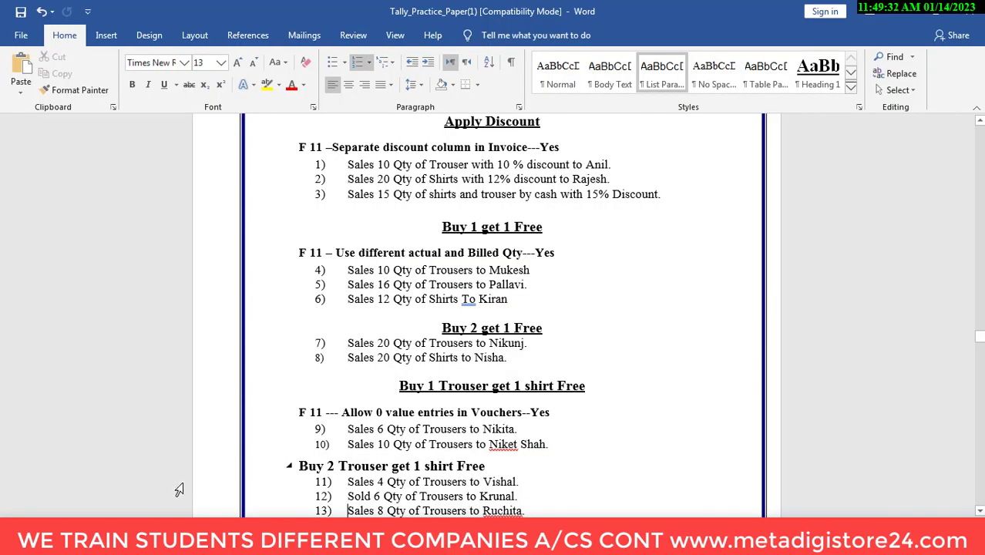
{"action": "left_click", "coordinate": [102, 539]}
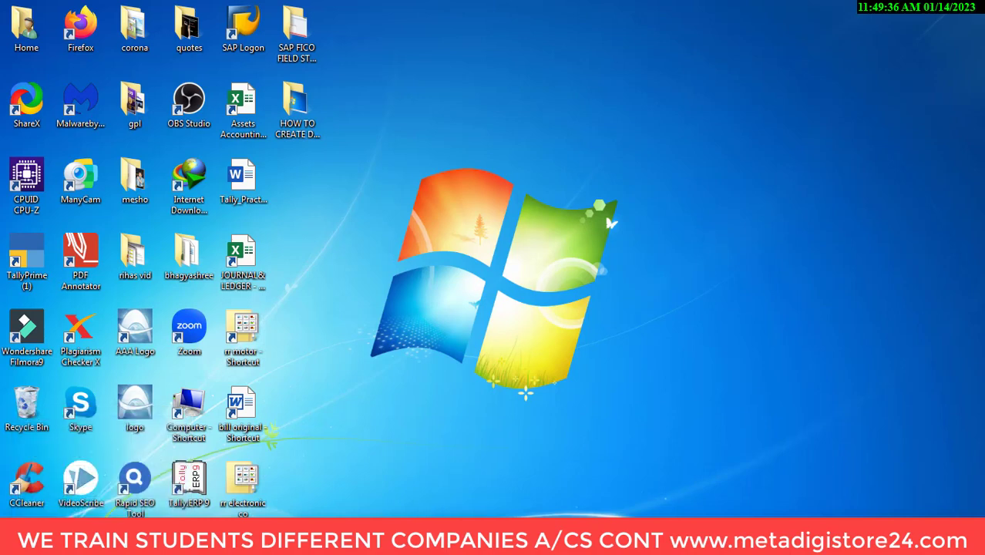
{"action": "mouse_move", "coordinate": [369, 539]}
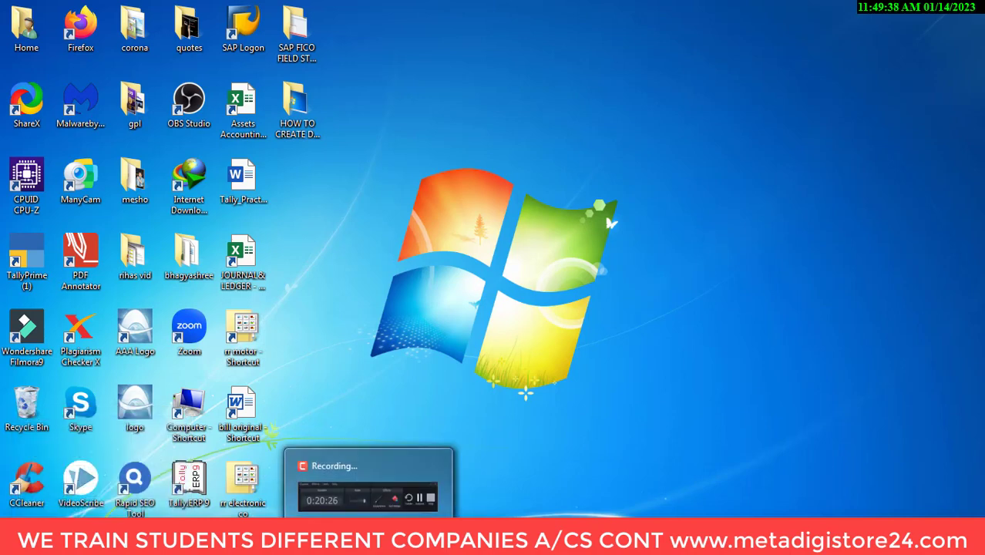
{"action": "left_click", "coordinate": [369, 485]}
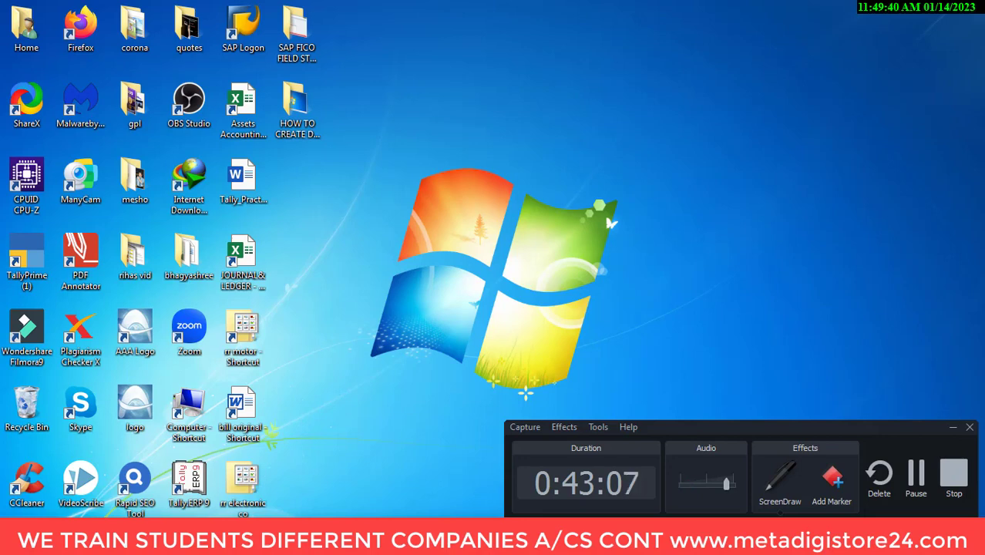